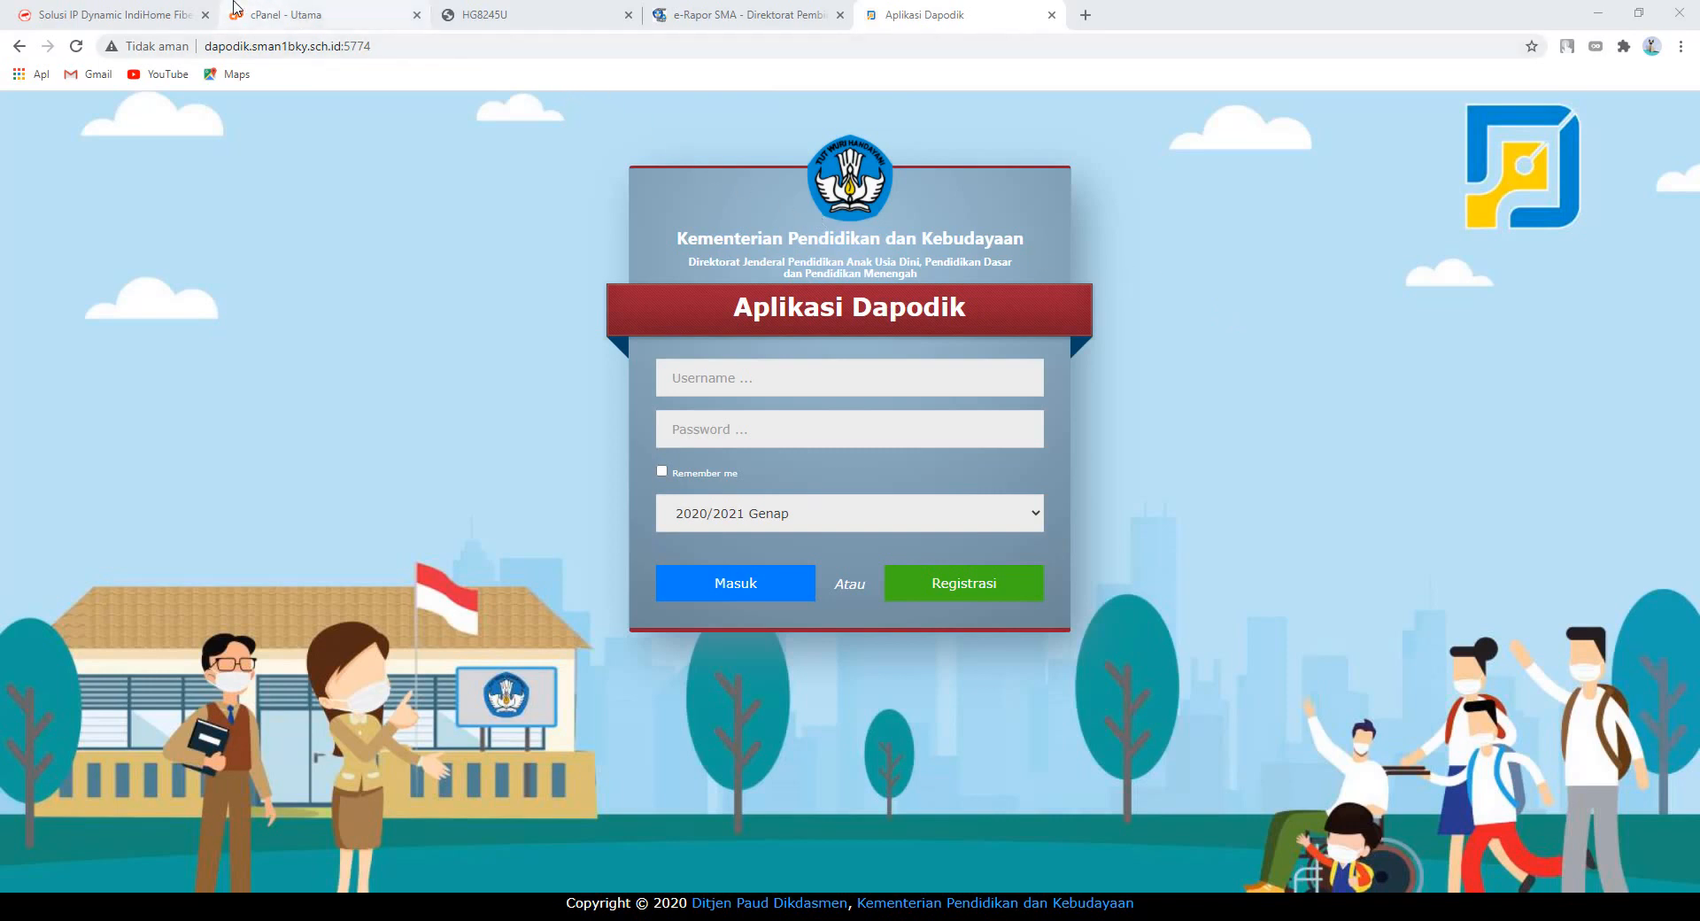
- Reload the IP Dynamic IndiHome DDNS dashboard, then switch to the sman1bky.sch.id cPanel home page
{"action": "left_click", "coordinate": [164, 11]}
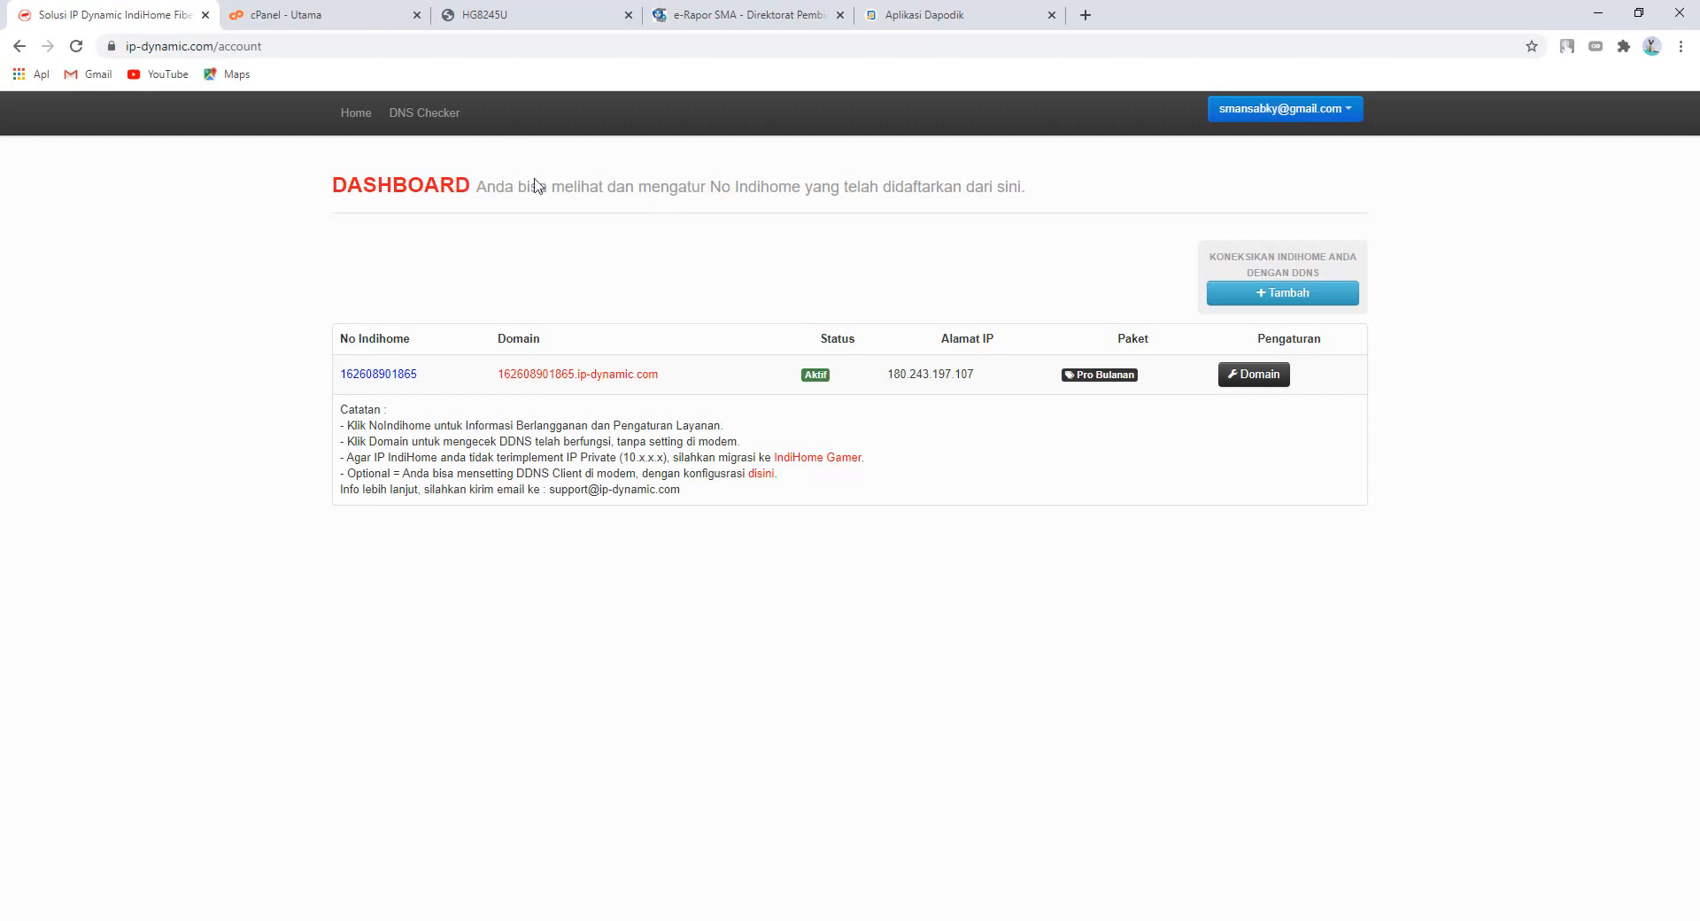
{"action": "left_click", "coordinate": [78, 47]}
{"action": "left_click", "coordinate": [341, 16]}
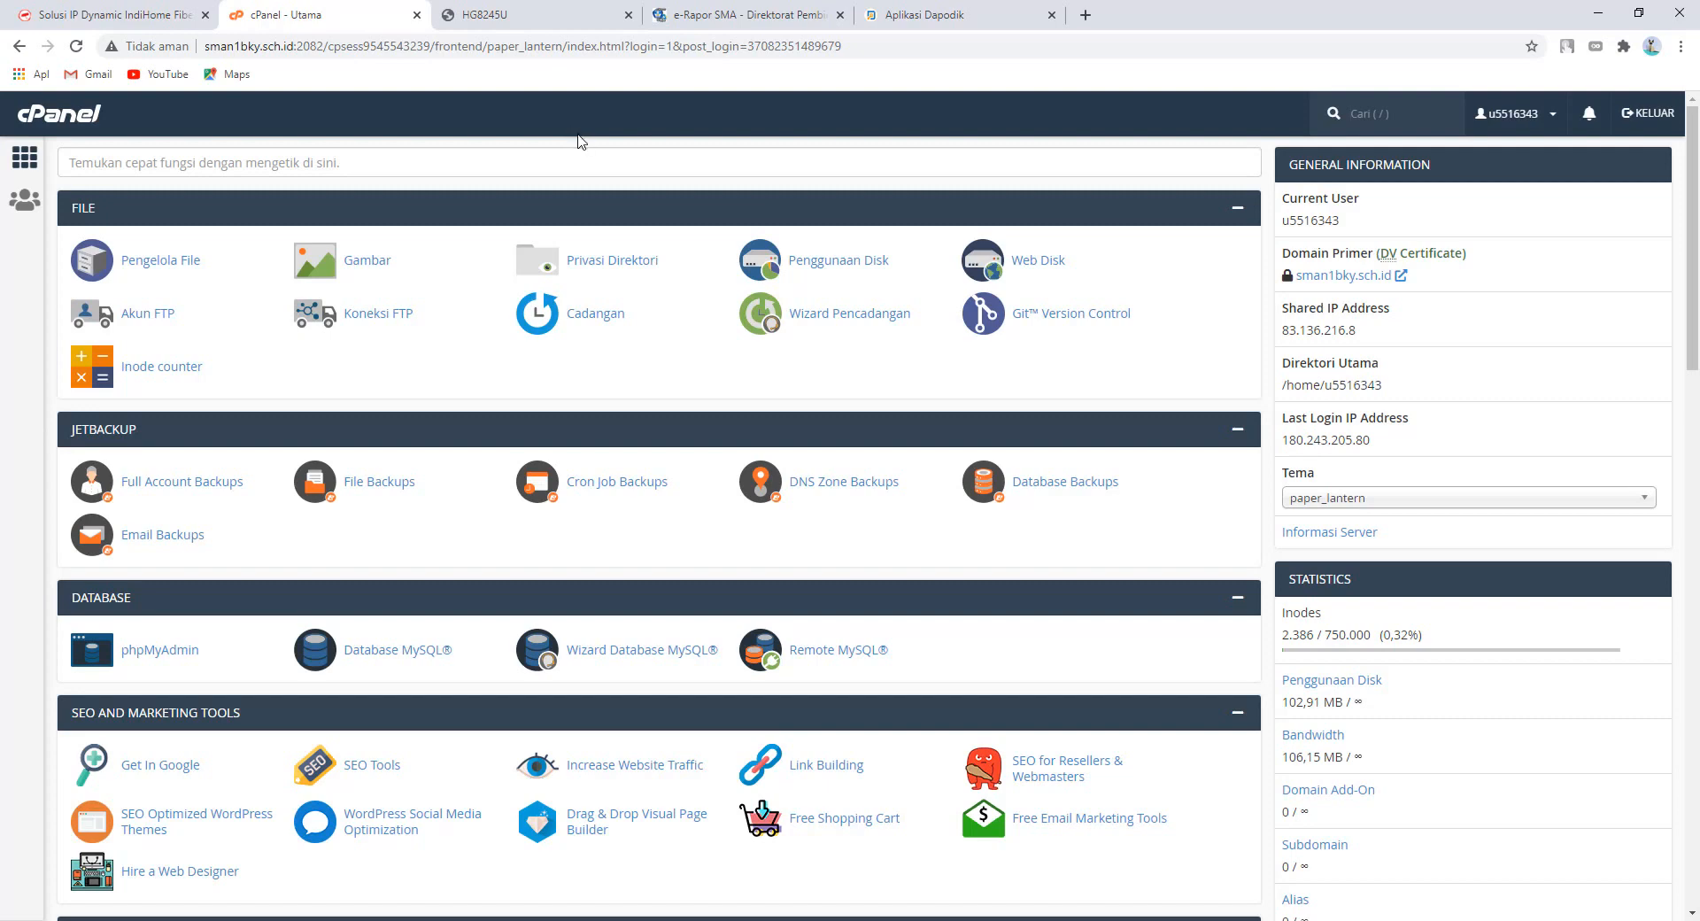
- Switch to the HG8245U router's Device Information page at 192.168.100.1
{"action": "left_click", "coordinate": [472, 16]}
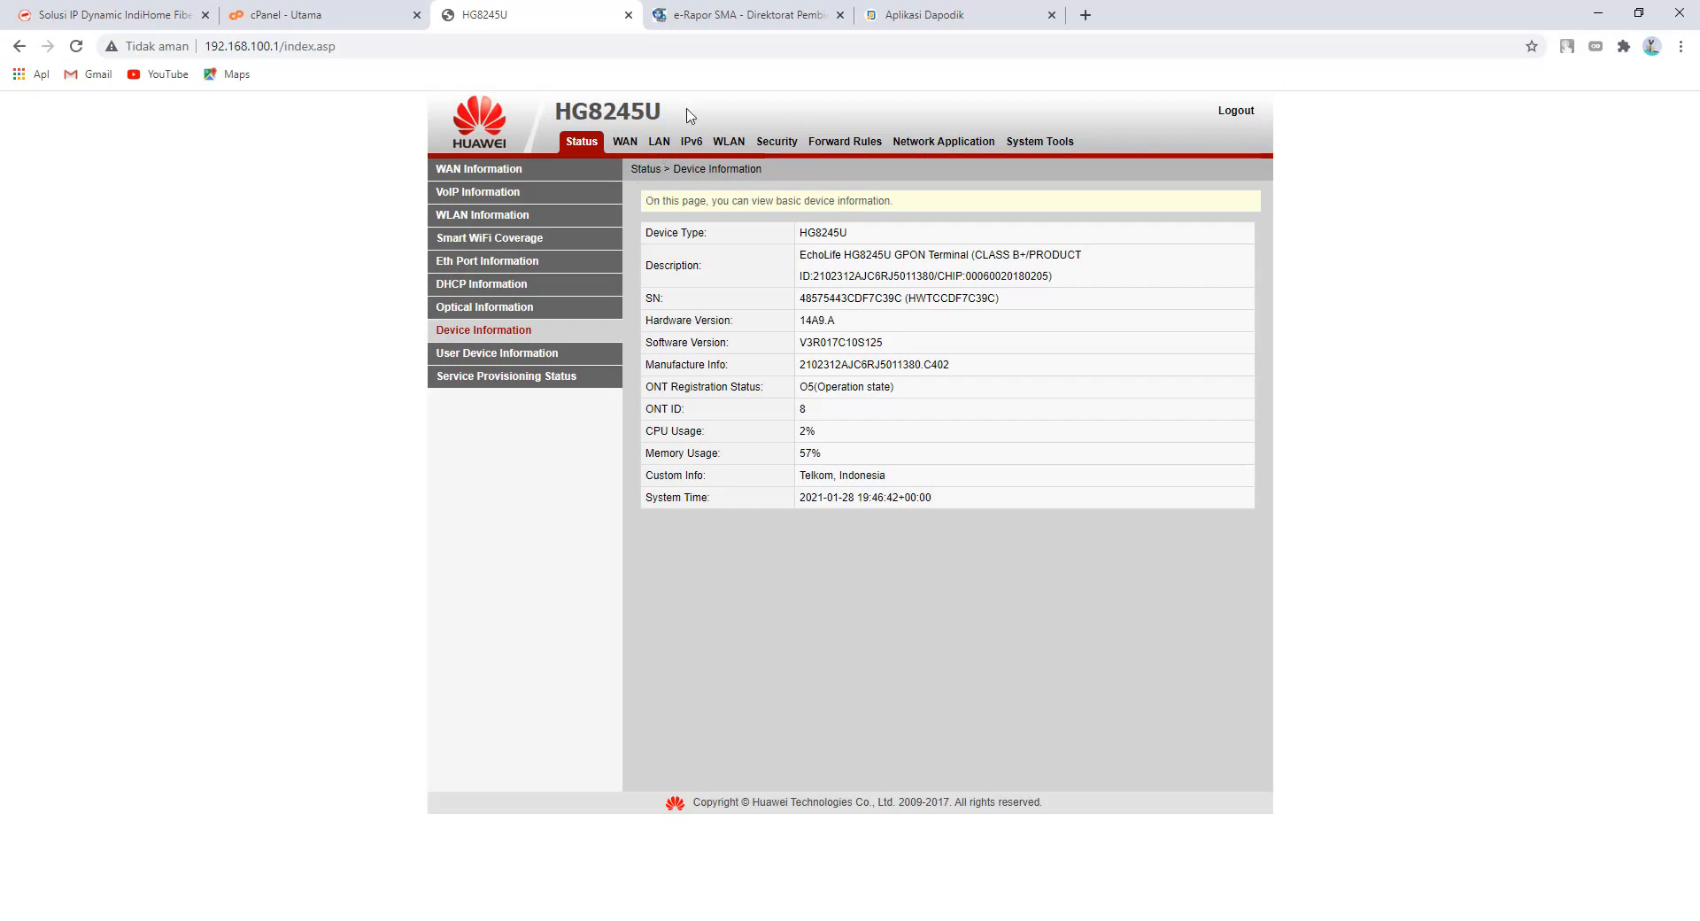
- Switch to the e-Rapor SMA login page at erapor.sman1bky.sch.id:5739
{"action": "left_click", "coordinate": [709, 19]}
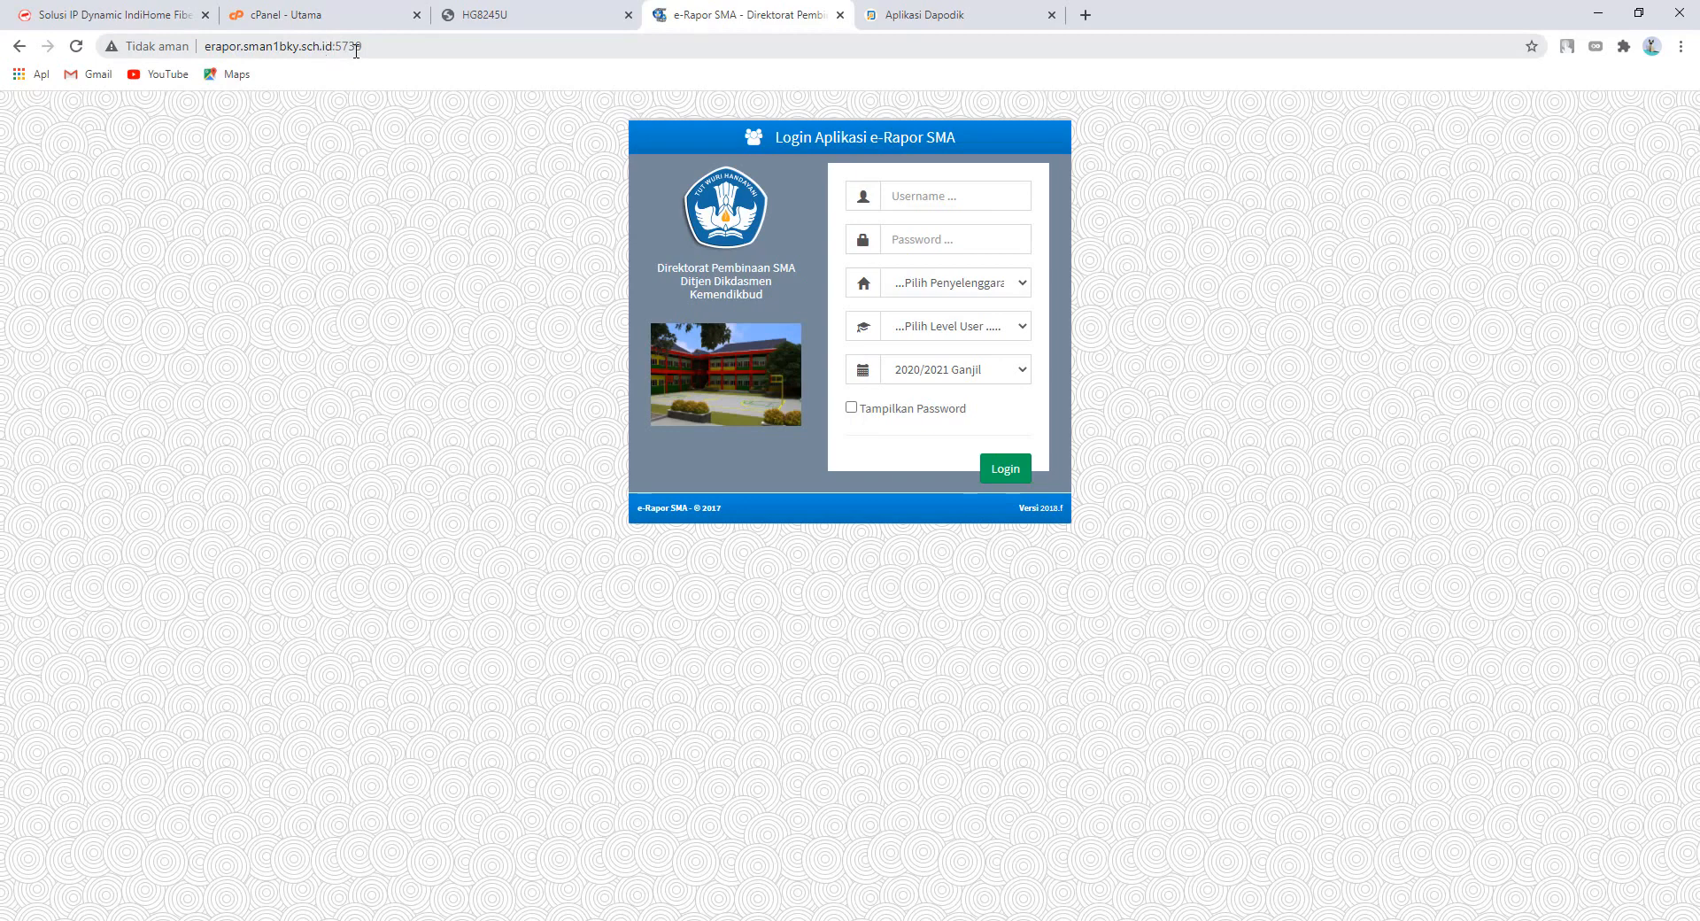
- Switch to the Aplikasi Dapodik login page at dapodik.sman1bky.sch.id:5774
{"action": "left_click", "coordinate": [902, 19]}
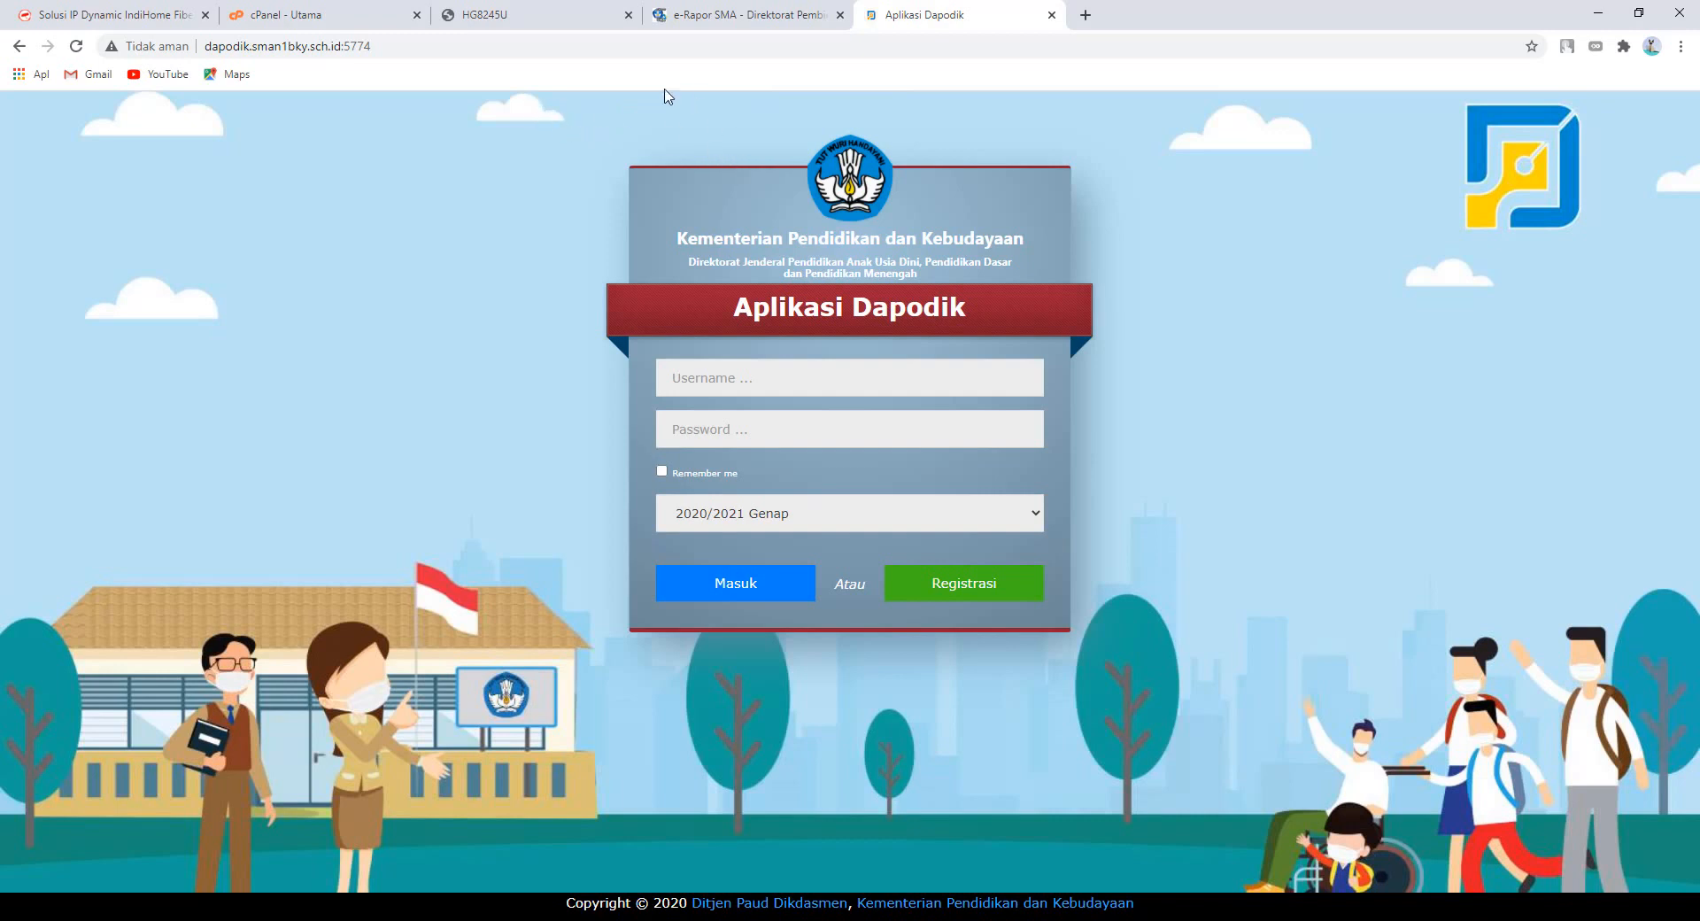
- Return to the IP Dynamic dashboard and open the account menu at top right
{"action": "left_click", "coordinate": [140, 9]}
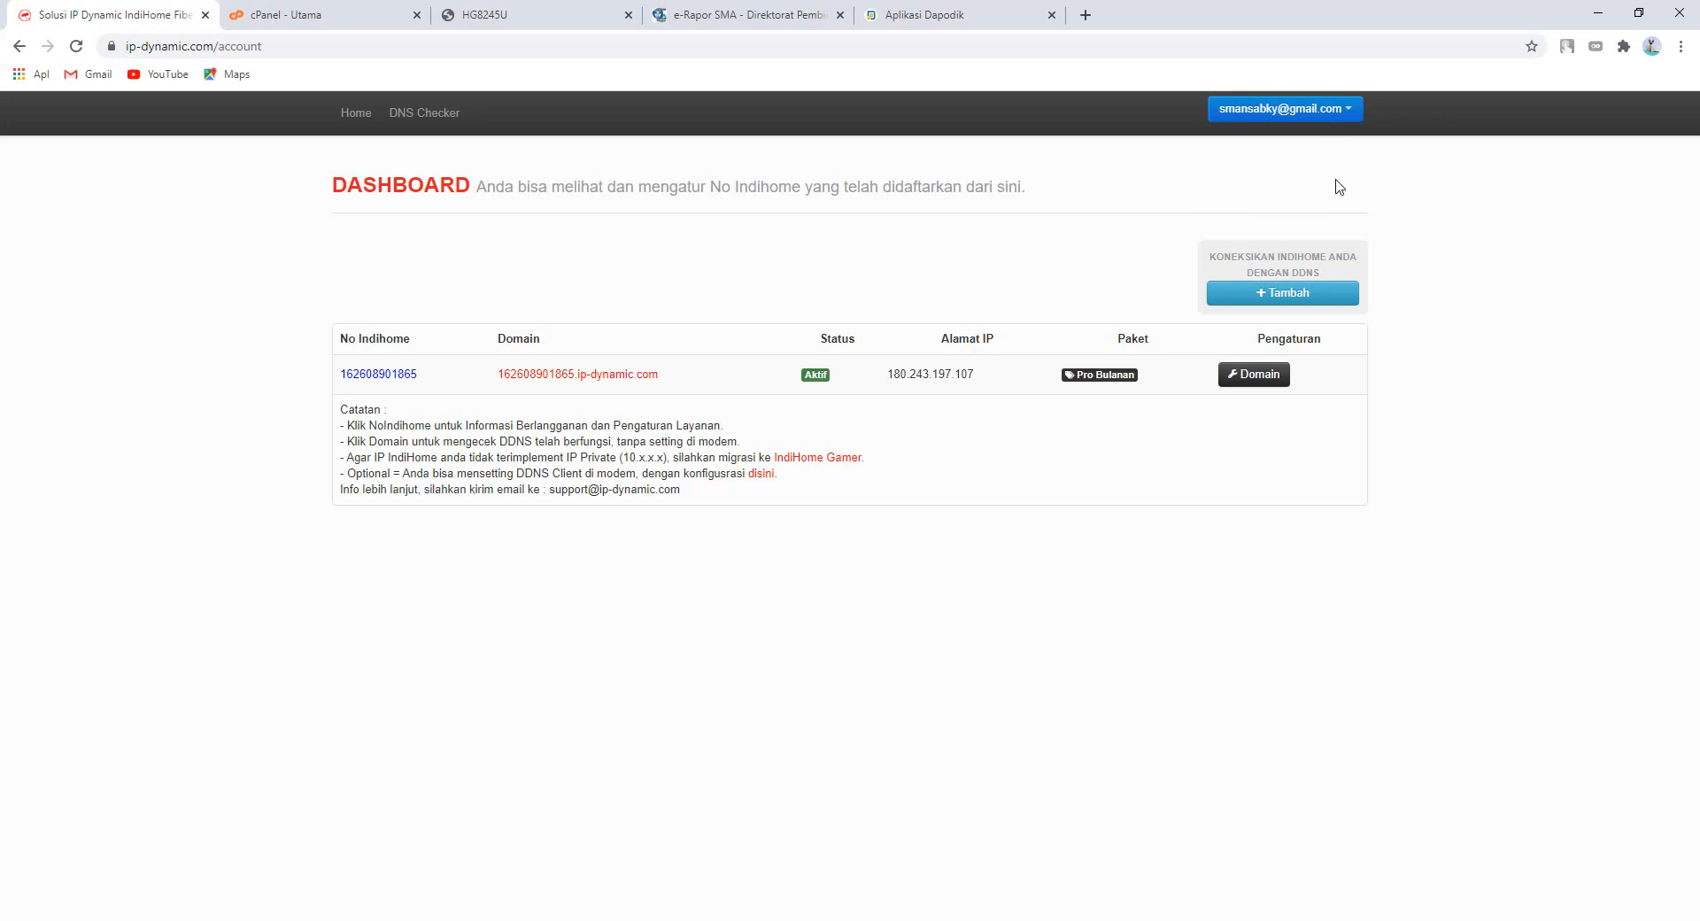
{"action": "left_click", "coordinate": [1353, 115]}
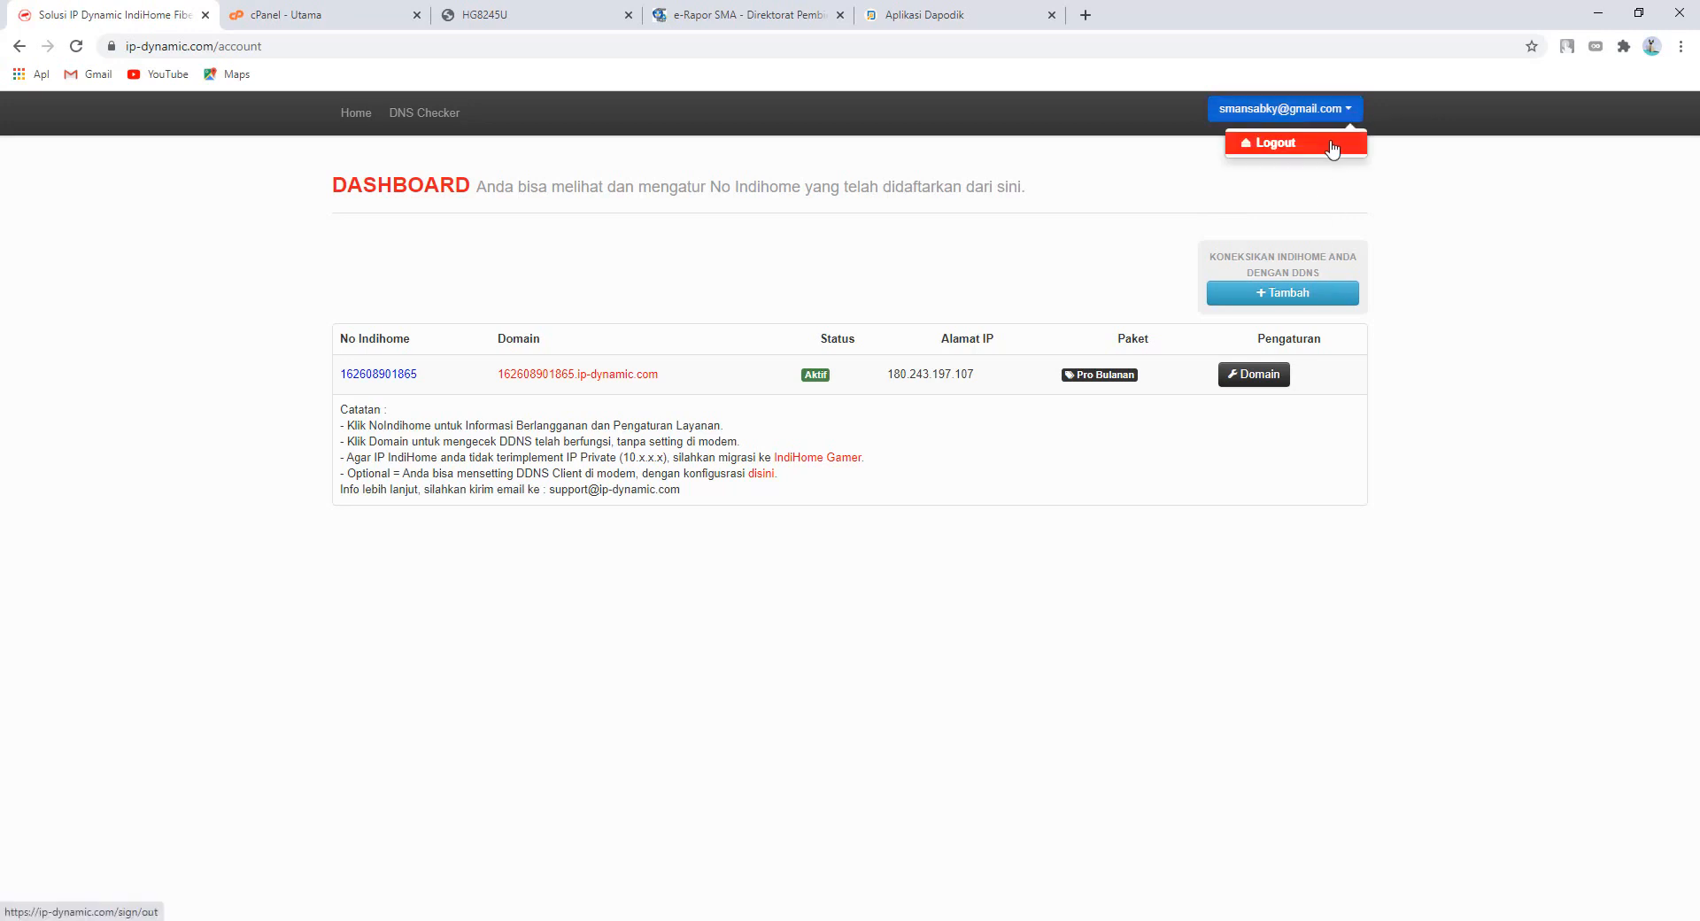
- Sign out of IP Dynamic, revisit the 'Apa itu IP Dynamic?' slide, and open the Register form
{"action": "left_click", "coordinate": [1337, 145]}
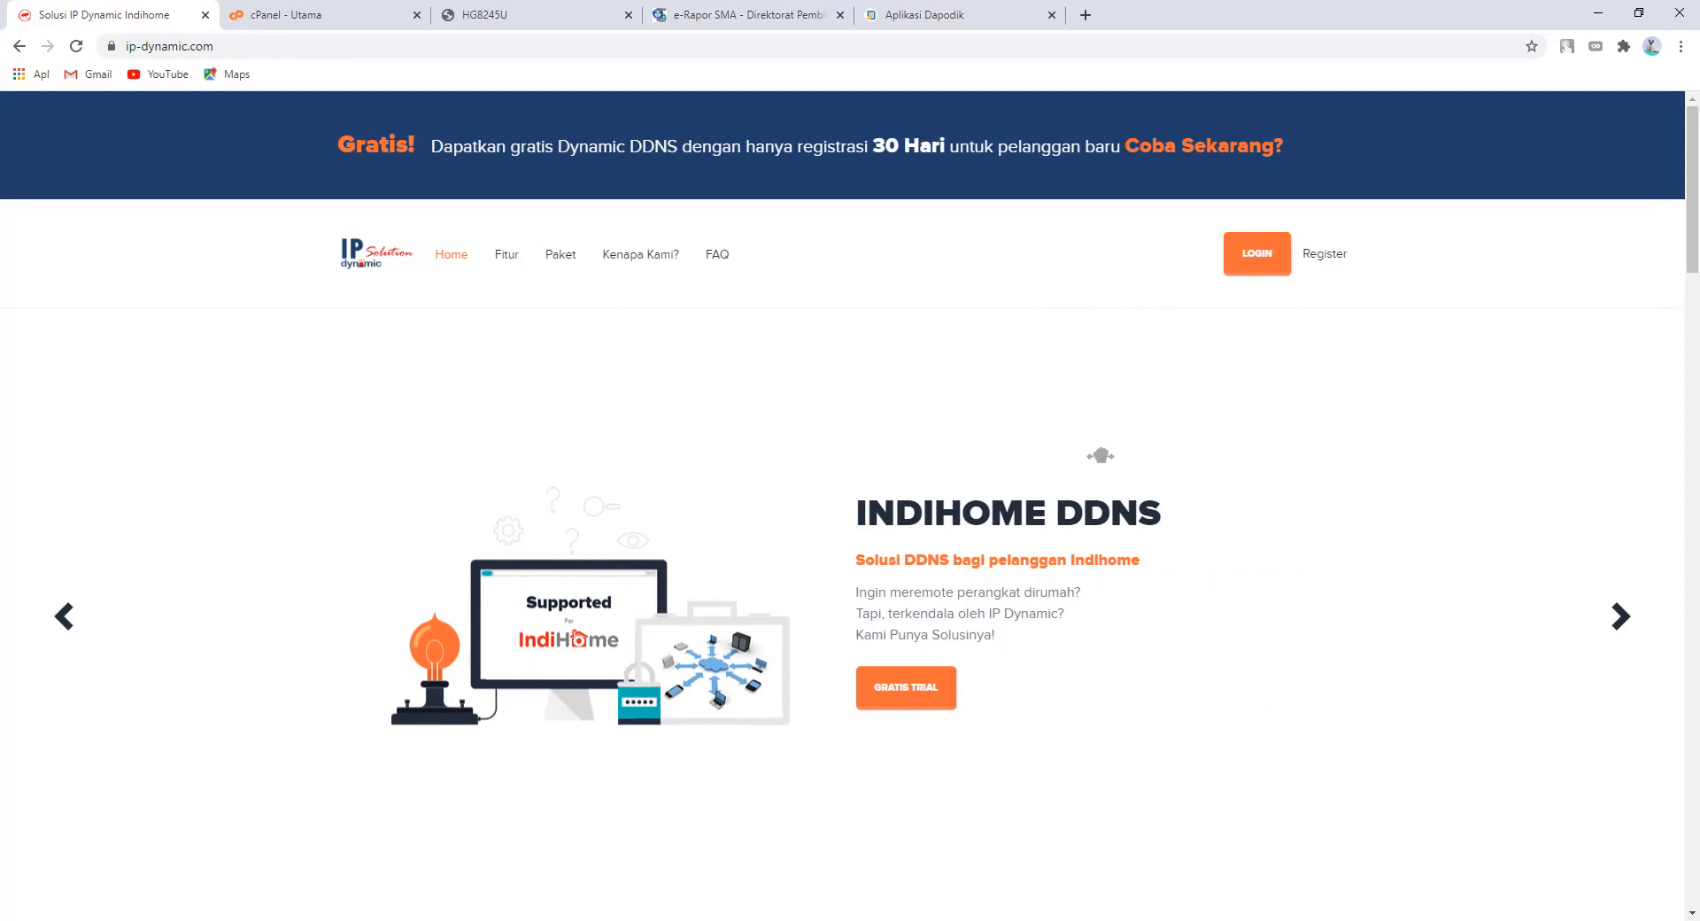
{"action": "scroll", "coordinate": [1107, 434], "scroll_direction": "down", "scroll_amount": 1}
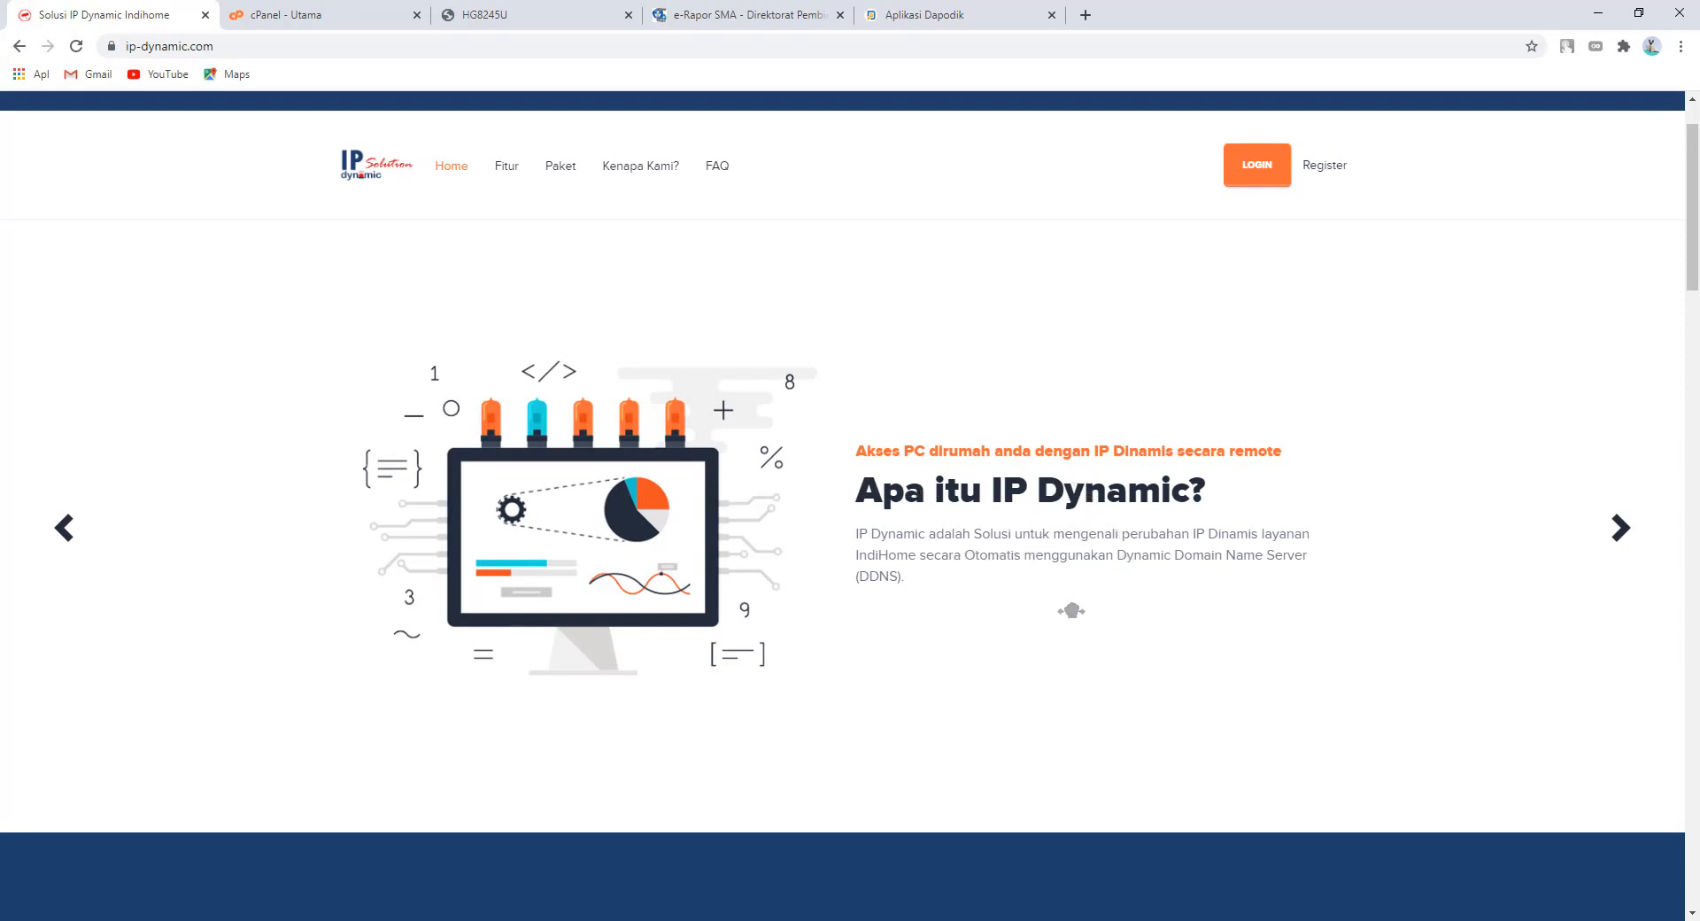
{"action": "left_click", "coordinate": [66, 531]}
{"action": "left_click", "coordinate": [1322, 168]}
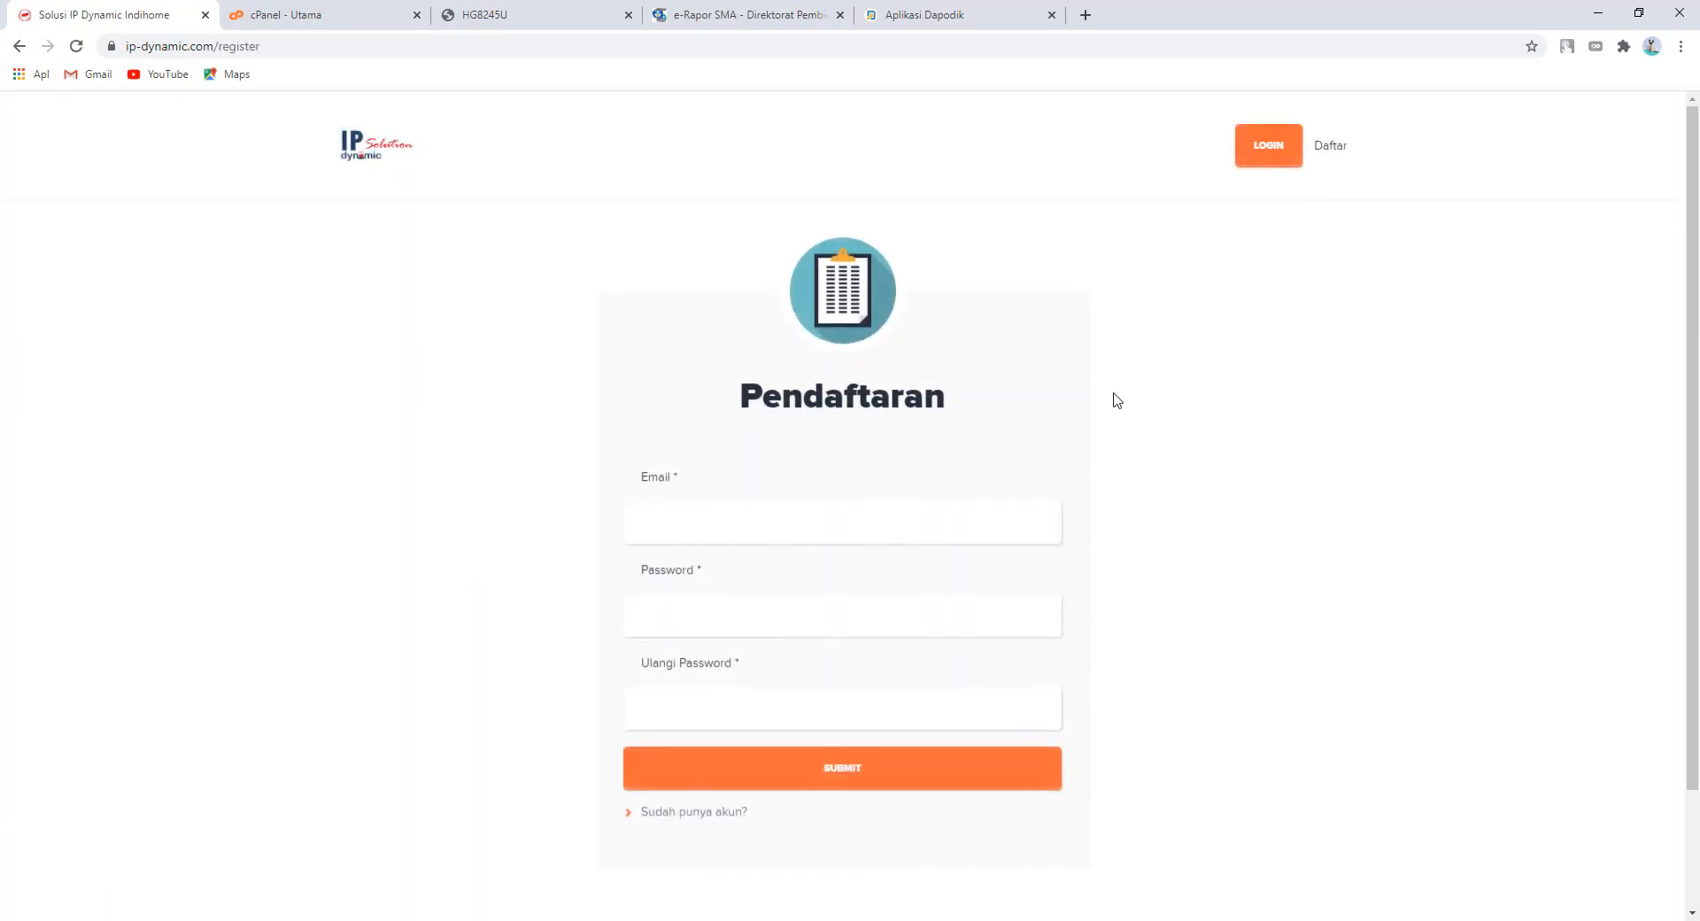
- Look over the empty Pendaftaran form, then return to the ip-dynamic.com home page via the logo
{"action": "scroll", "coordinate": [1043, 456], "scroll_direction": "down", "scroll_amount": 1}
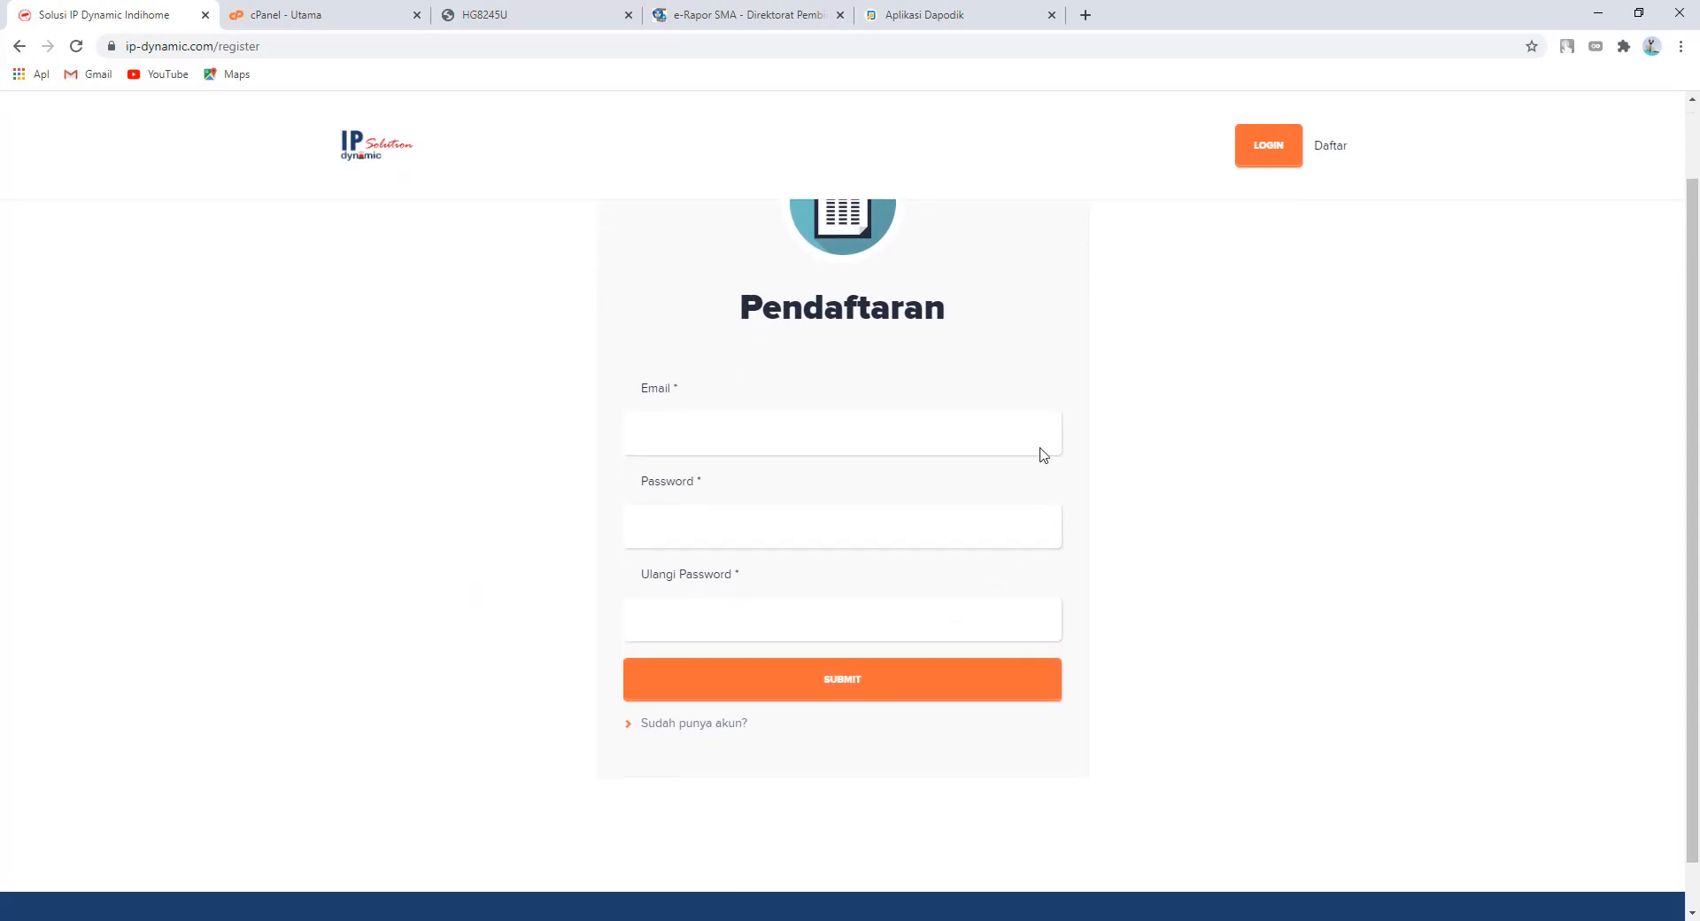
{"action": "scroll", "coordinate": [868, 536], "scroll_direction": "up", "scroll_amount": 1}
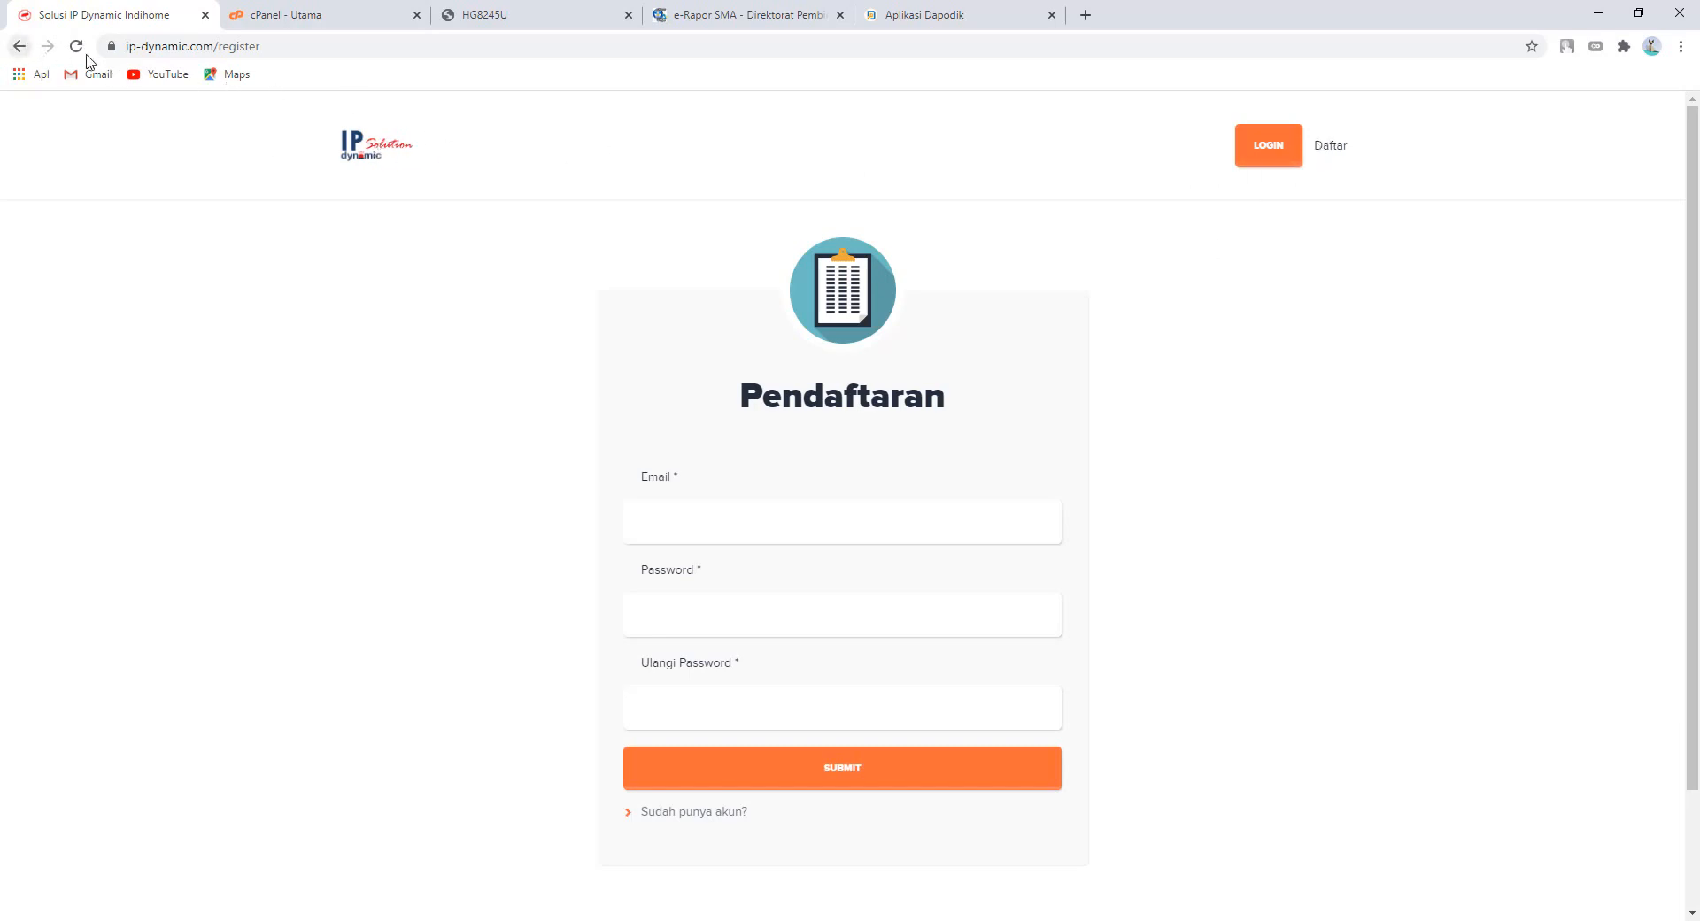
{"action": "left_click", "coordinate": [369, 154]}
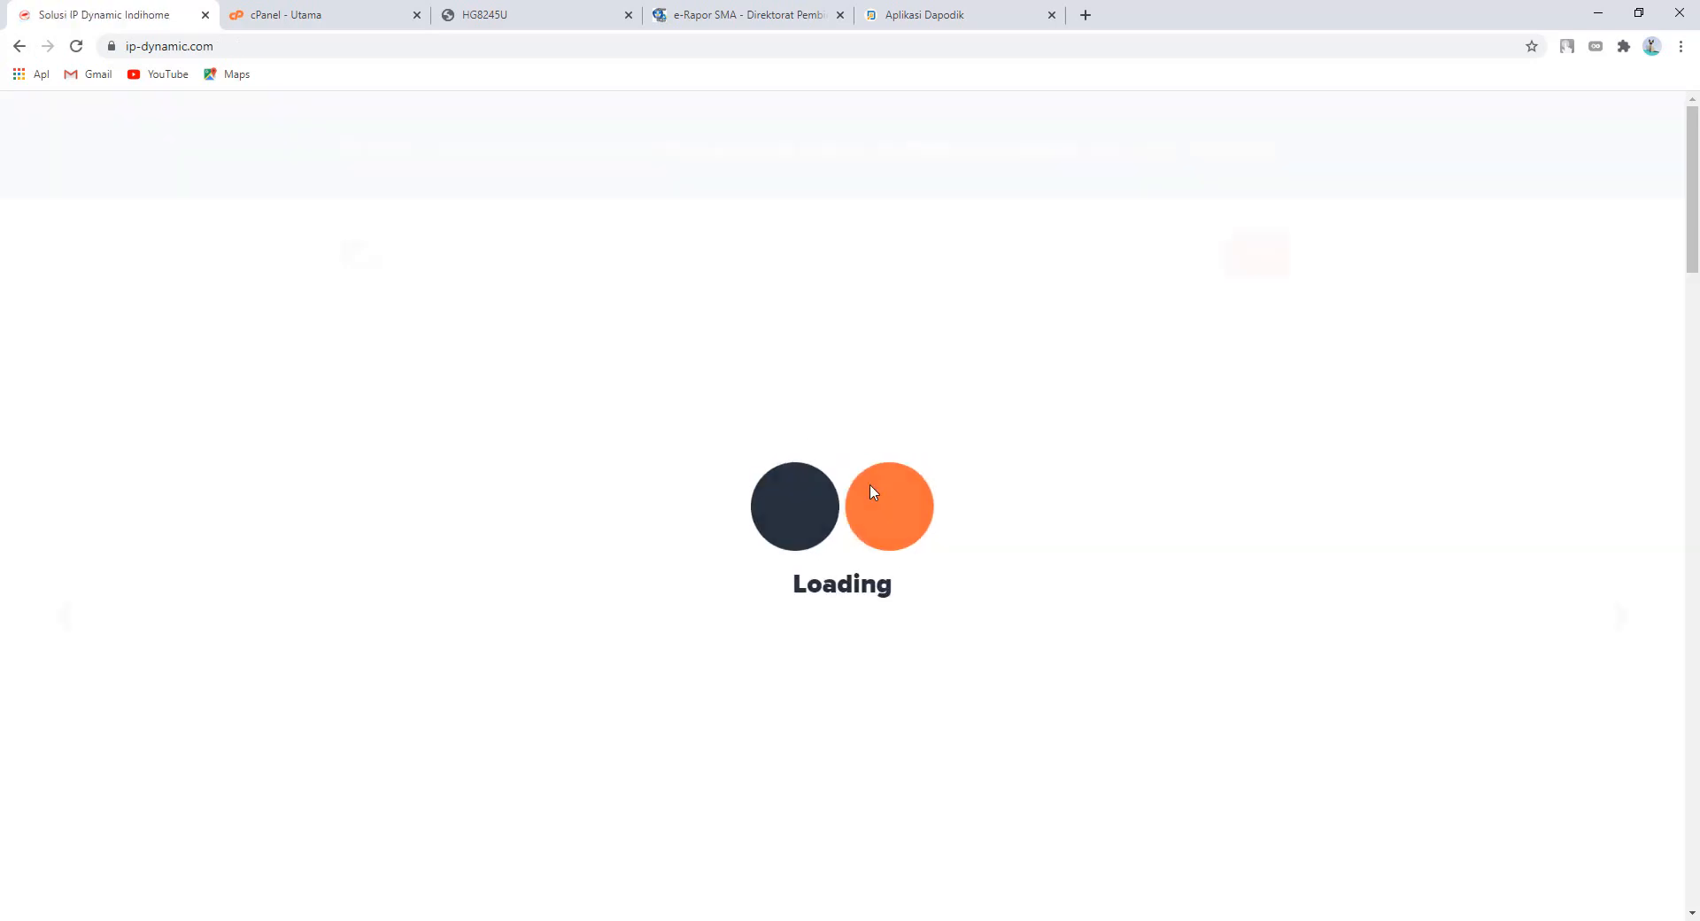
- Review the Gratis, Basic Rp 10.000 and Pro Rp 15.000 packages, then go to the login page
{"action": "scroll", "coordinate": [884, 496], "scroll_direction": "down", "scroll_amount": 10}
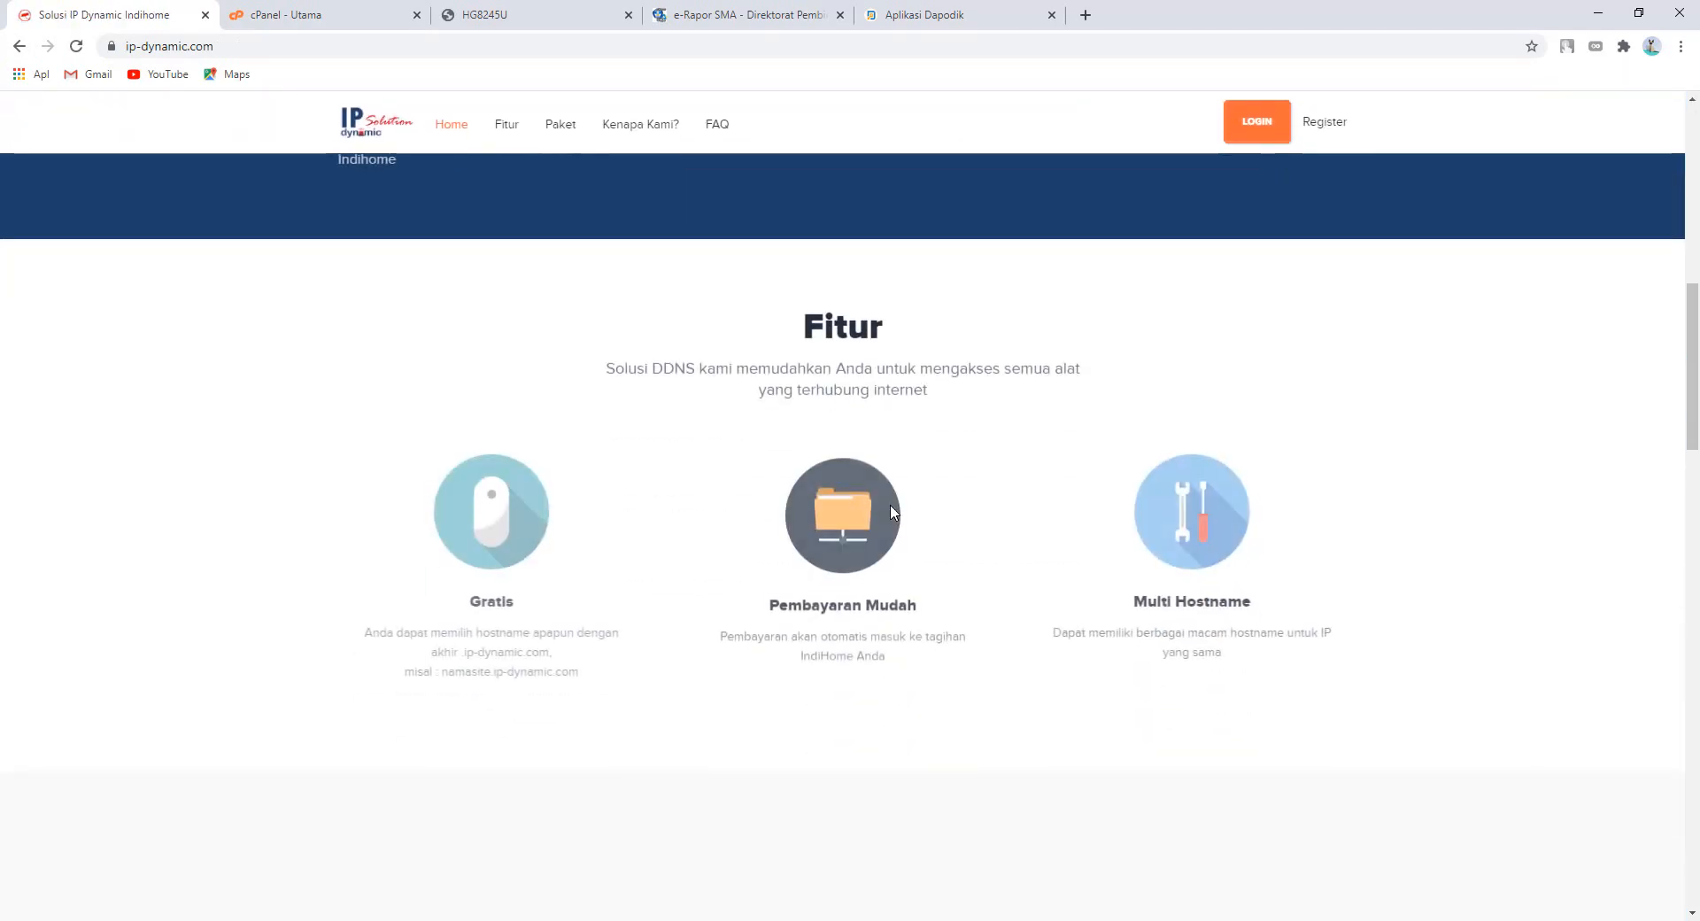
{"action": "scroll", "coordinate": [893, 512], "scroll_direction": "down", "scroll_amount": 3}
{"action": "scroll", "coordinate": [892, 512], "scroll_direction": "up", "scroll_amount": 2}
{"action": "scroll", "coordinate": [893, 512], "scroll_direction": "down", "scroll_amount": 4}
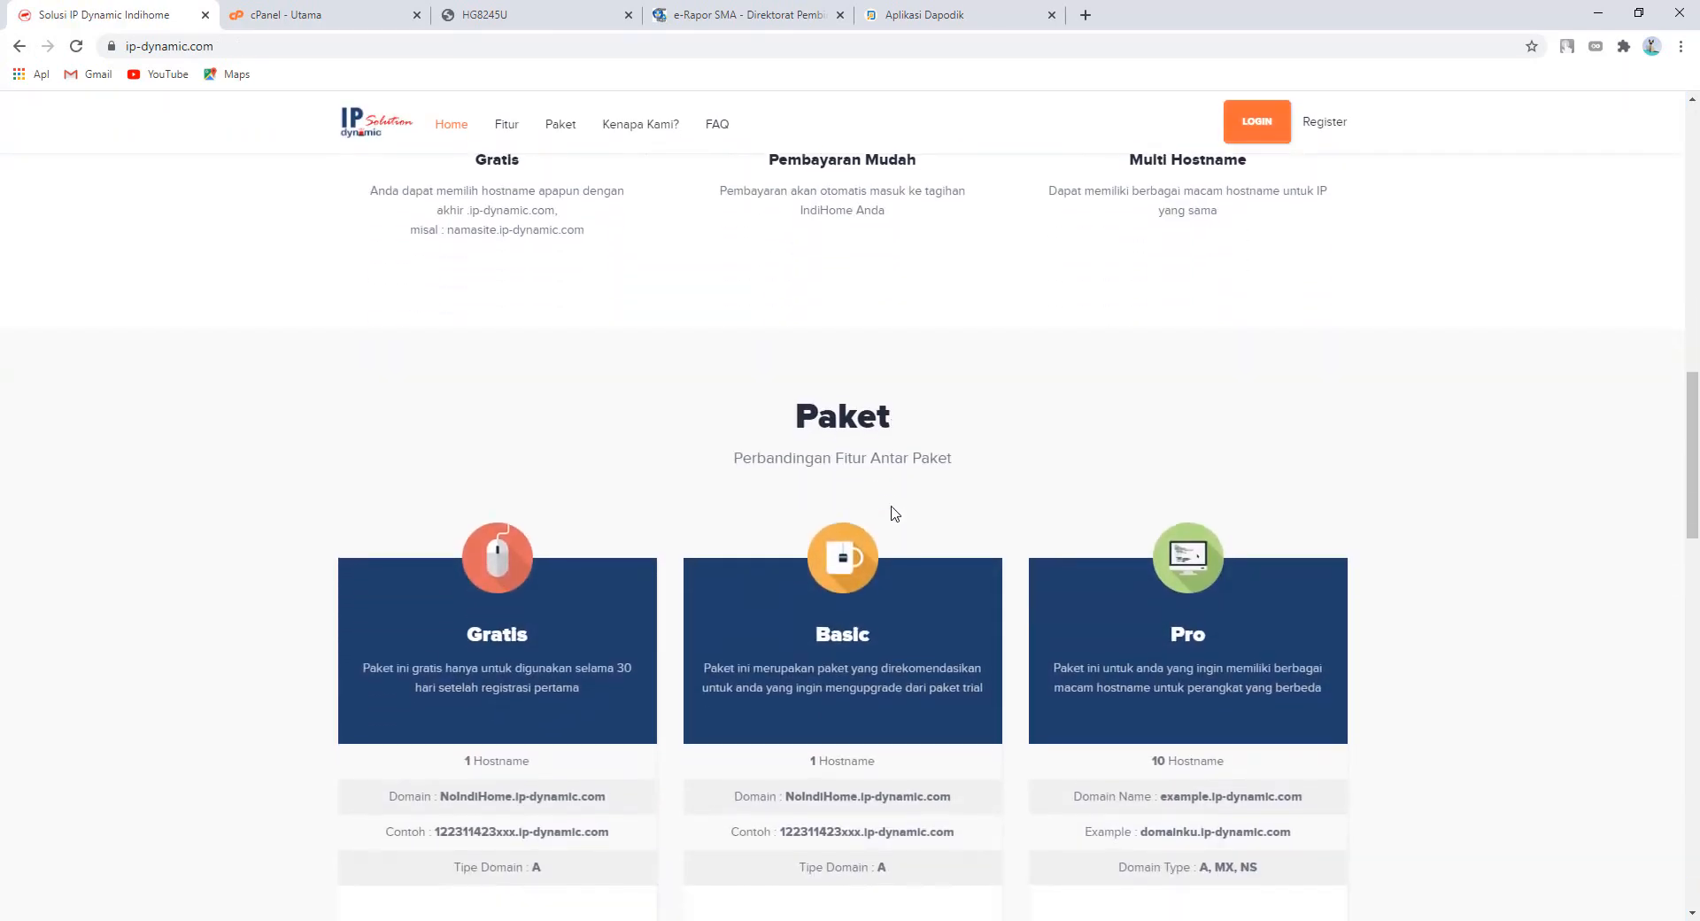
{"action": "scroll", "coordinate": [628, 654], "scroll_direction": "down", "scroll_amount": 2}
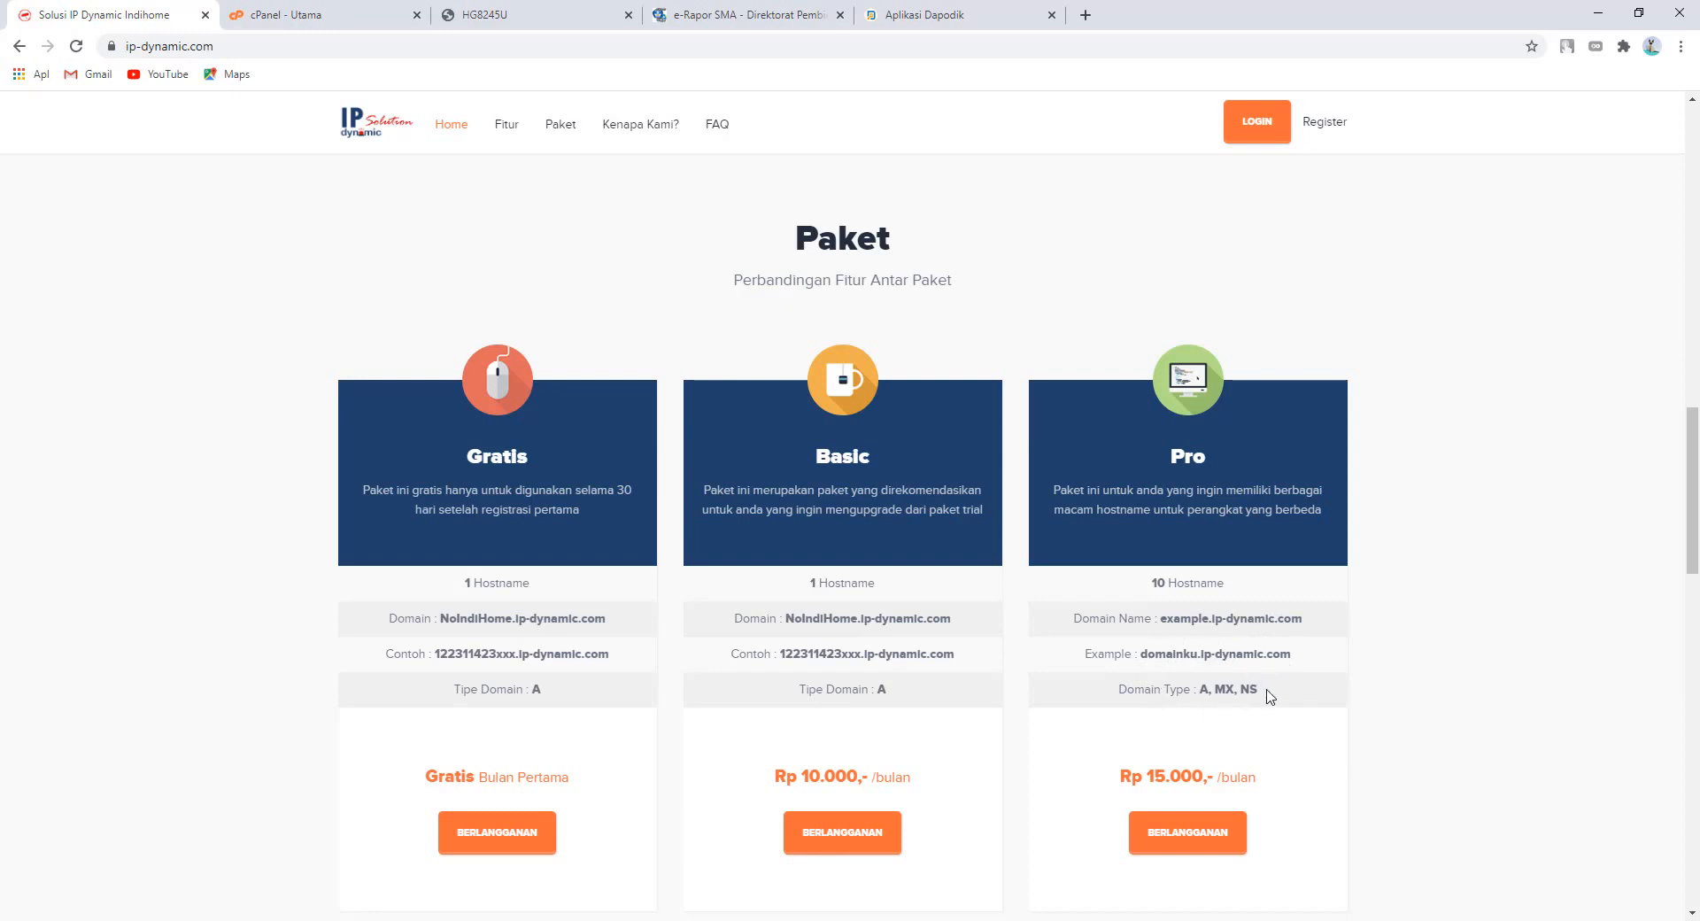
{"action": "scroll", "coordinate": [1291, 710], "scroll_direction": "up", "scroll_amount": 10}
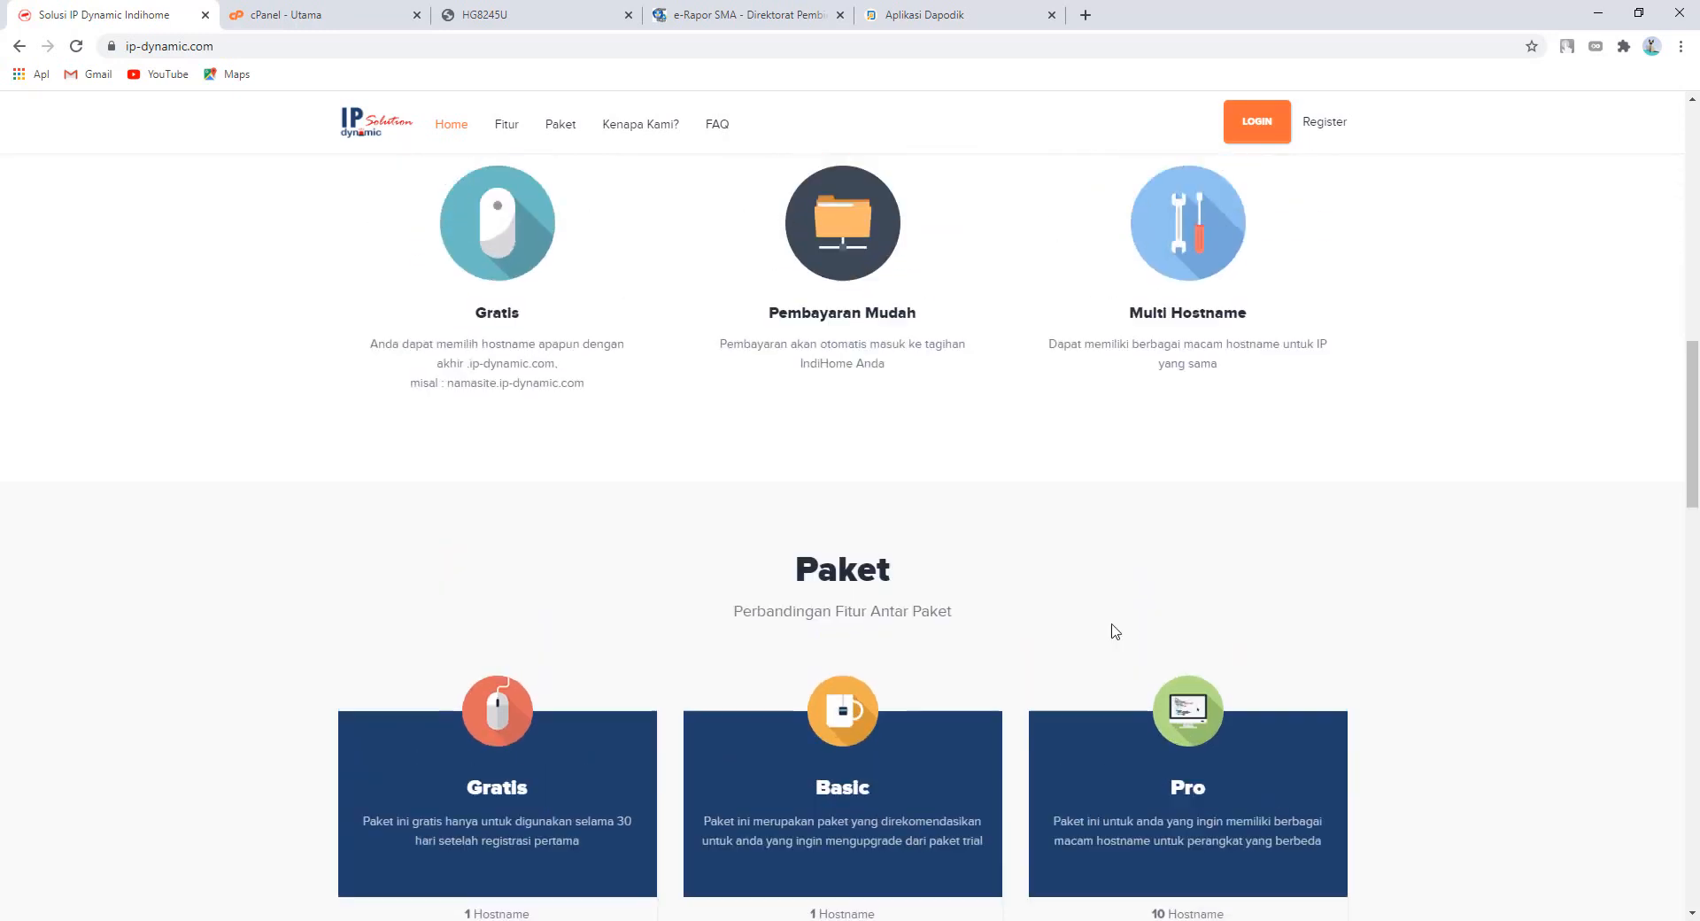
{"action": "scroll", "coordinate": [1099, 603], "scroll_direction": "up", "scroll_amount": 8}
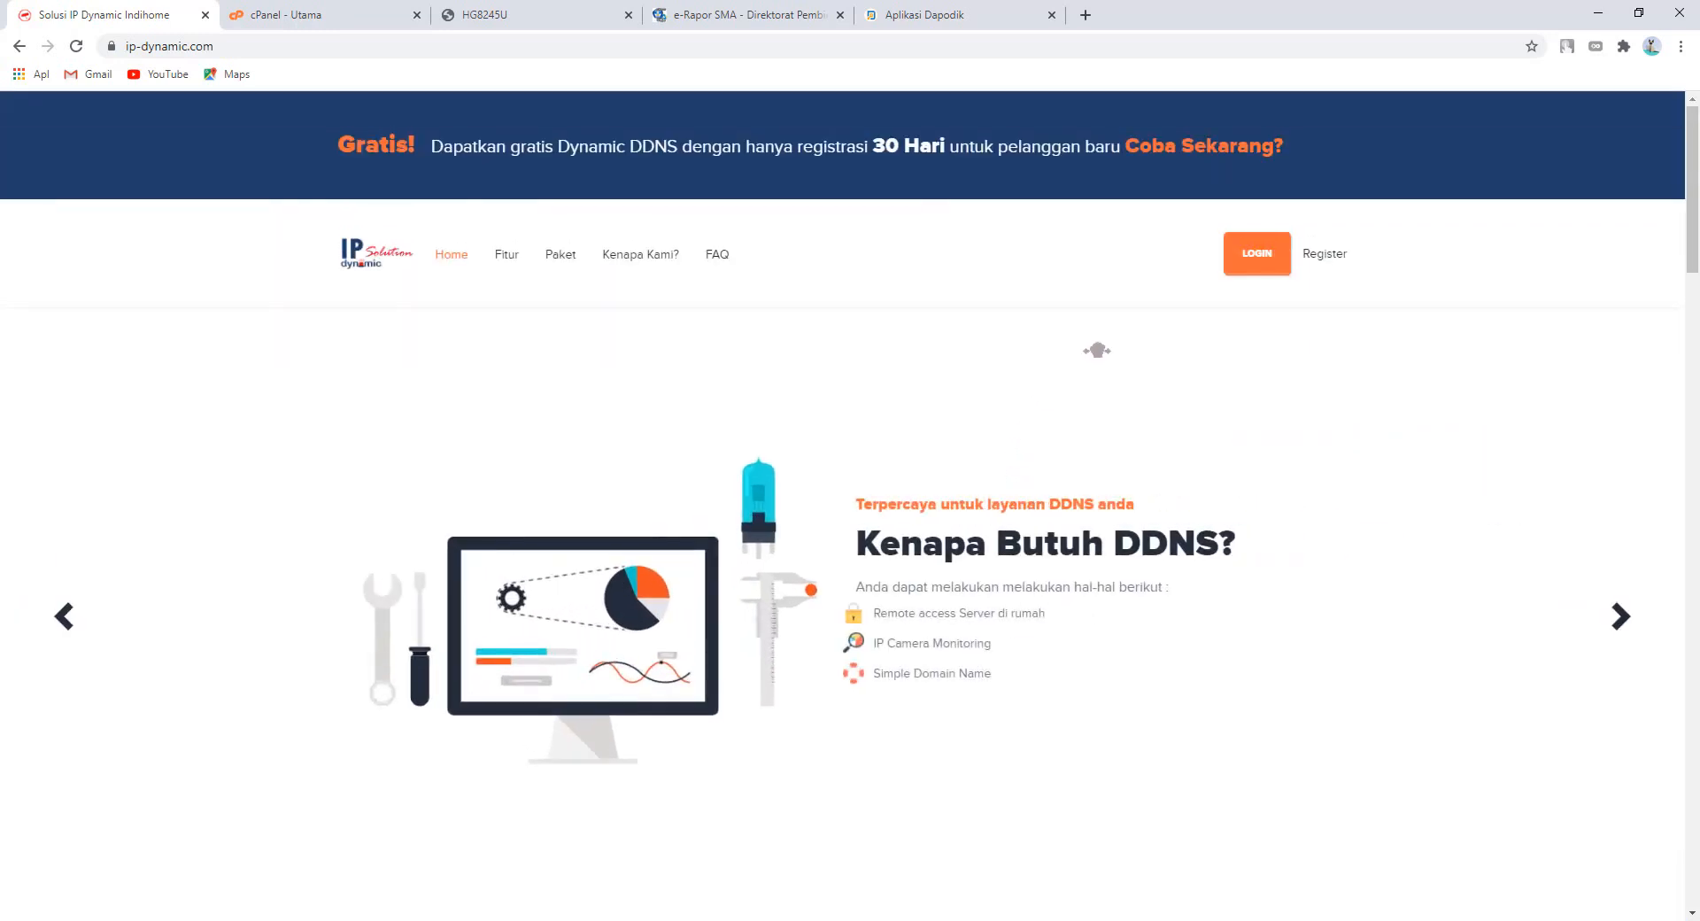
{"action": "left_click", "coordinate": [1245, 268]}
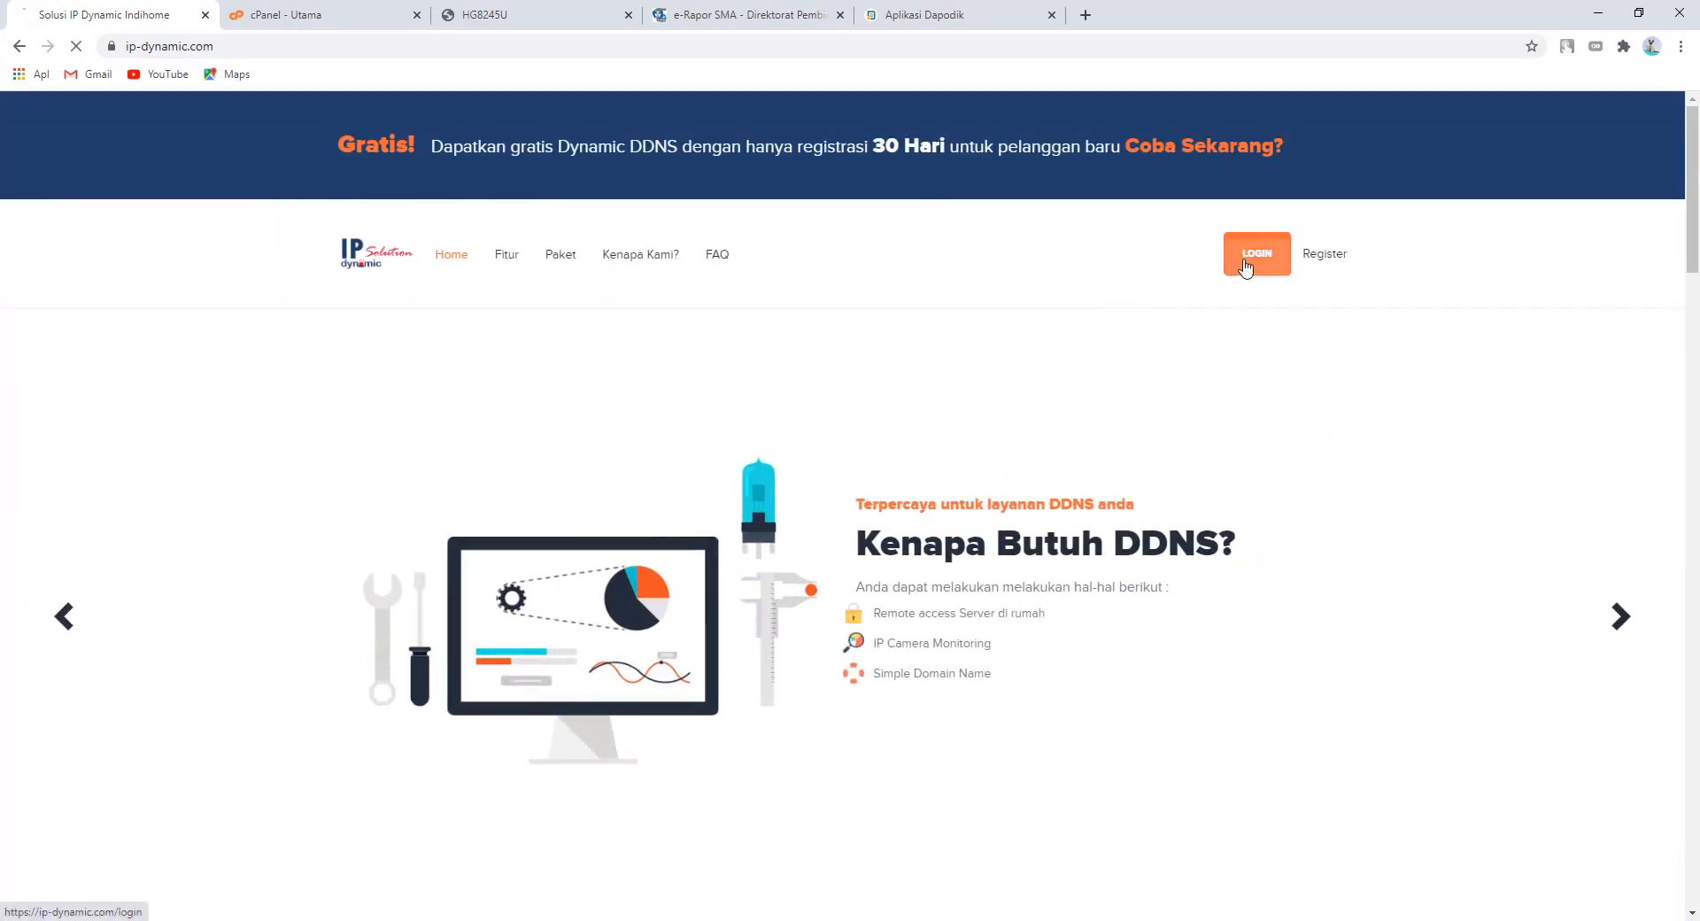
- Log in with the saved account e-mail and the account password
{"action": "left_click", "coordinate": [723, 521]}
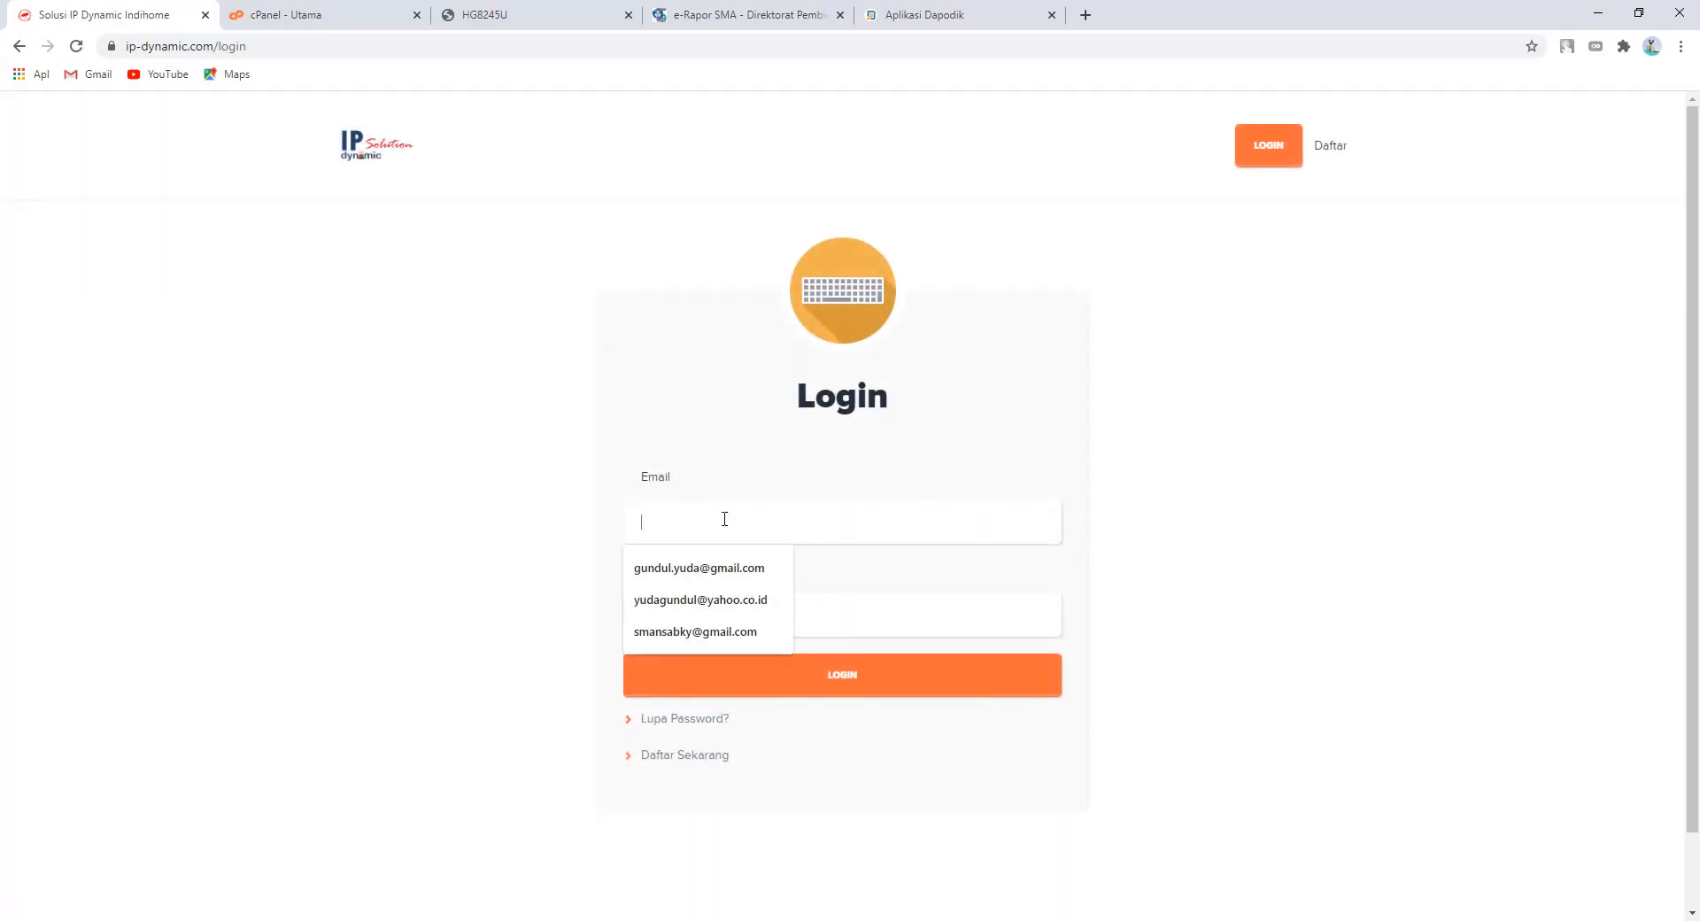
{"action": "left_click", "coordinate": [684, 632]}
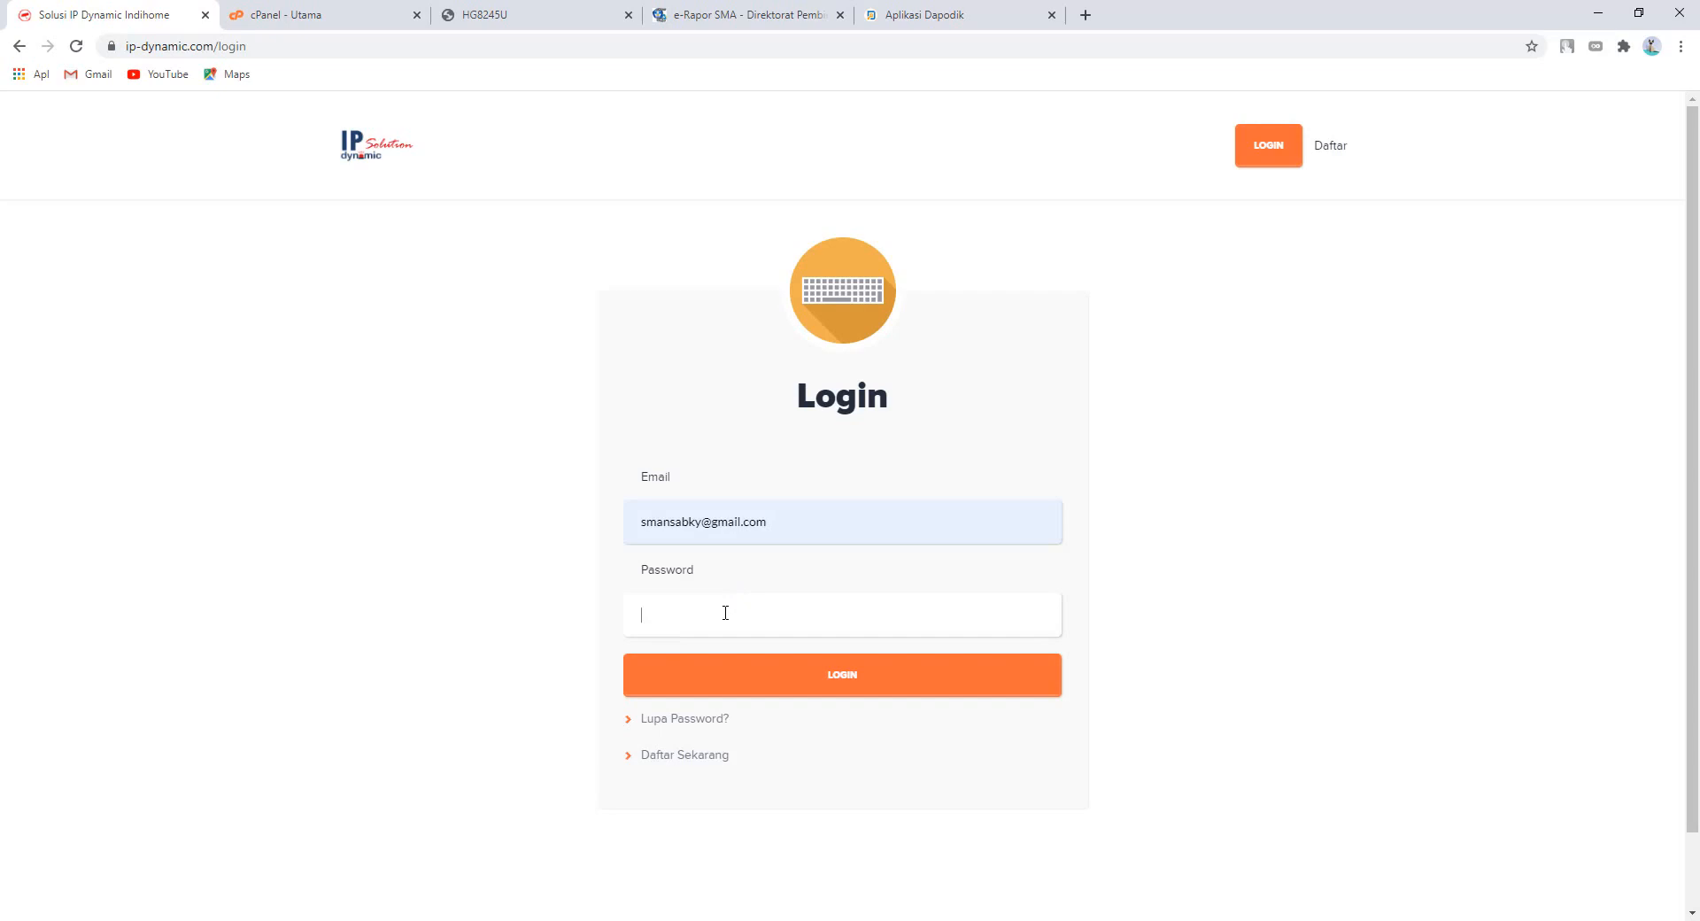
{"action": "left_click", "coordinate": [726, 612]}
{"action": "type", "text": "**********"}
{"action": "key", "text": "Return"}
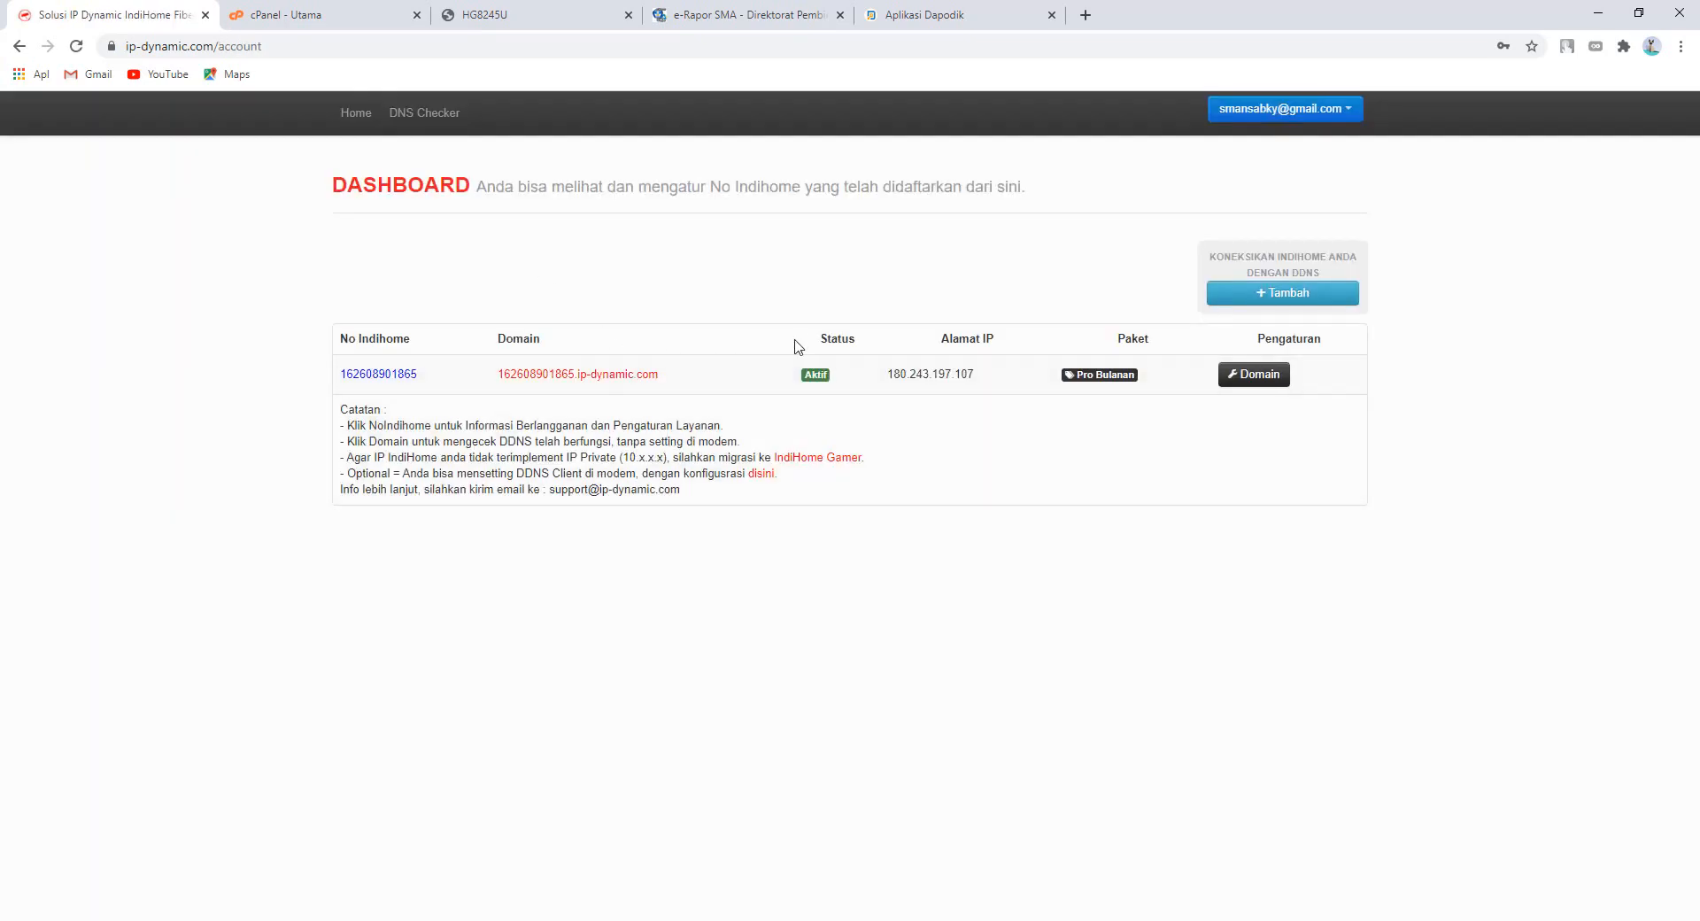
{"action": "left_click", "coordinate": [1265, 295]}
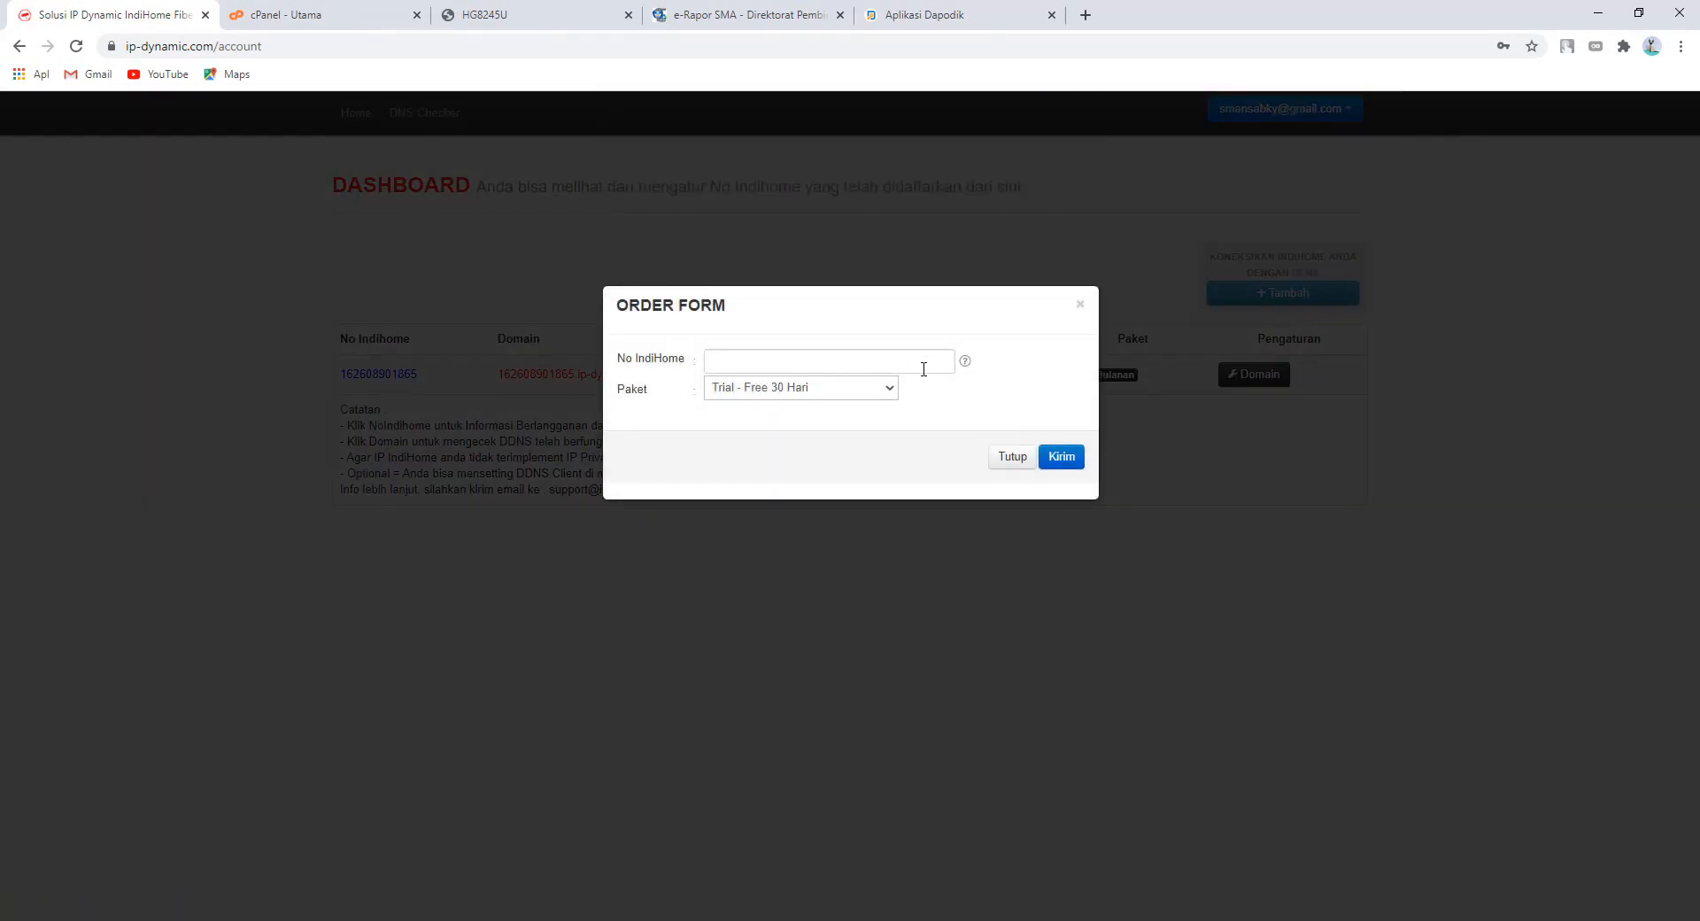
{"action": "left_click", "coordinate": [891, 389]}
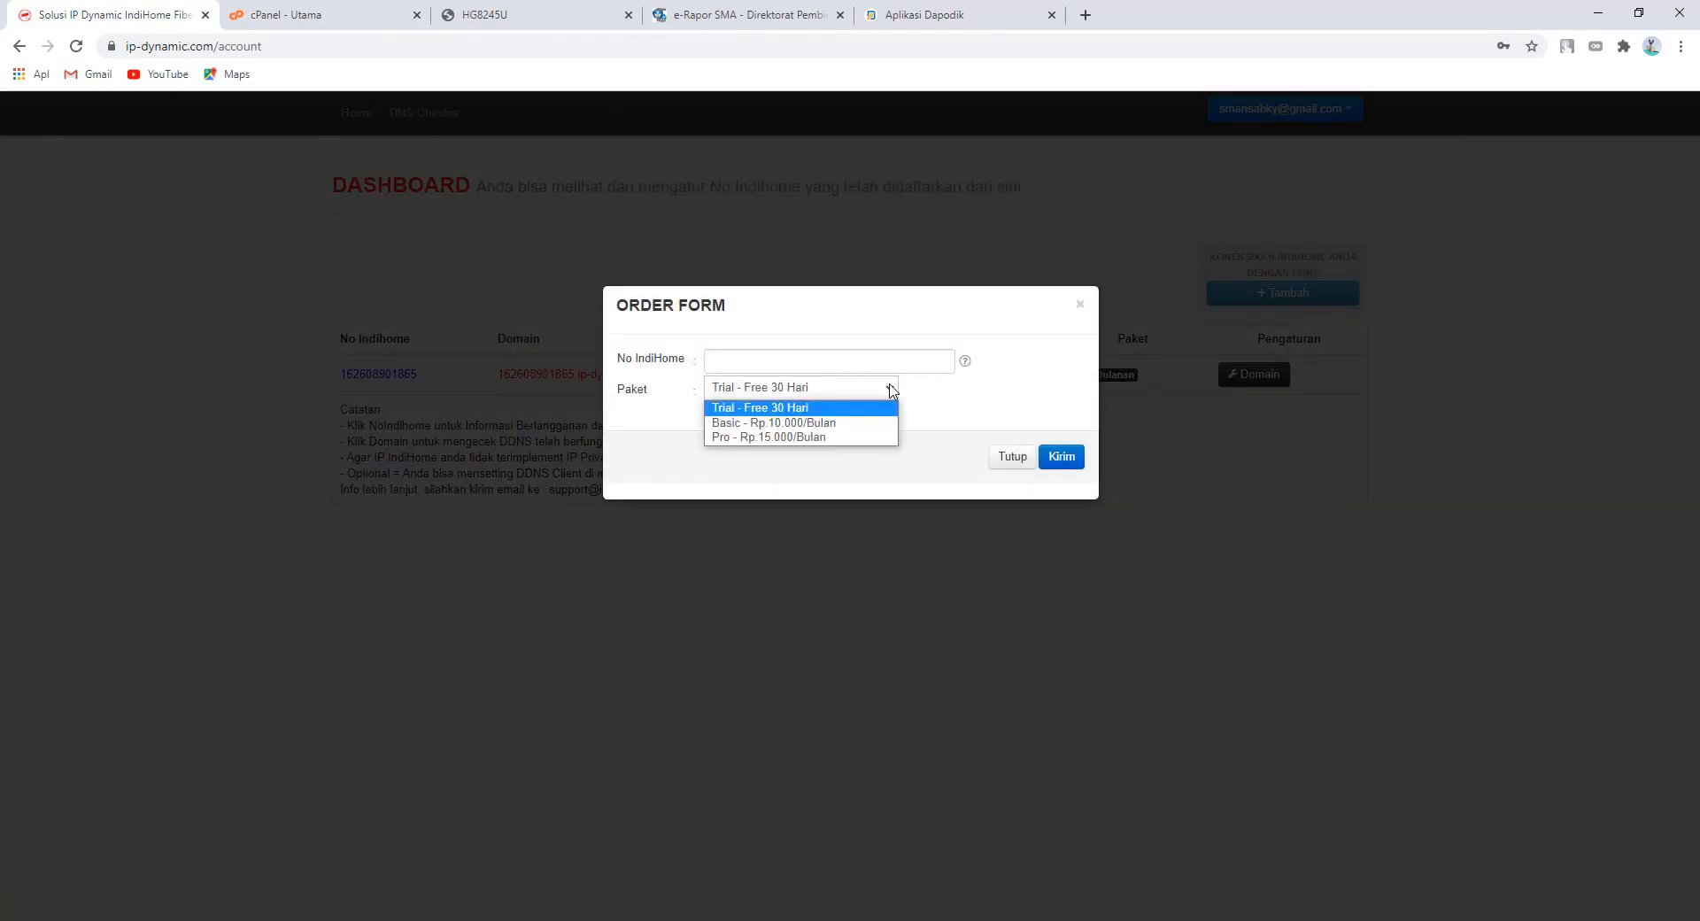
{"action": "left_click", "coordinate": [891, 389]}
{"action": "left_click", "coordinate": [892, 390]}
{"action": "left_click", "coordinate": [894, 392]}
{"action": "left_click", "coordinate": [894, 392]}
{"action": "left_click", "coordinate": [894, 396]}
{"action": "left_click", "coordinate": [894, 396]}
{"action": "left_click", "coordinate": [1014, 455]}
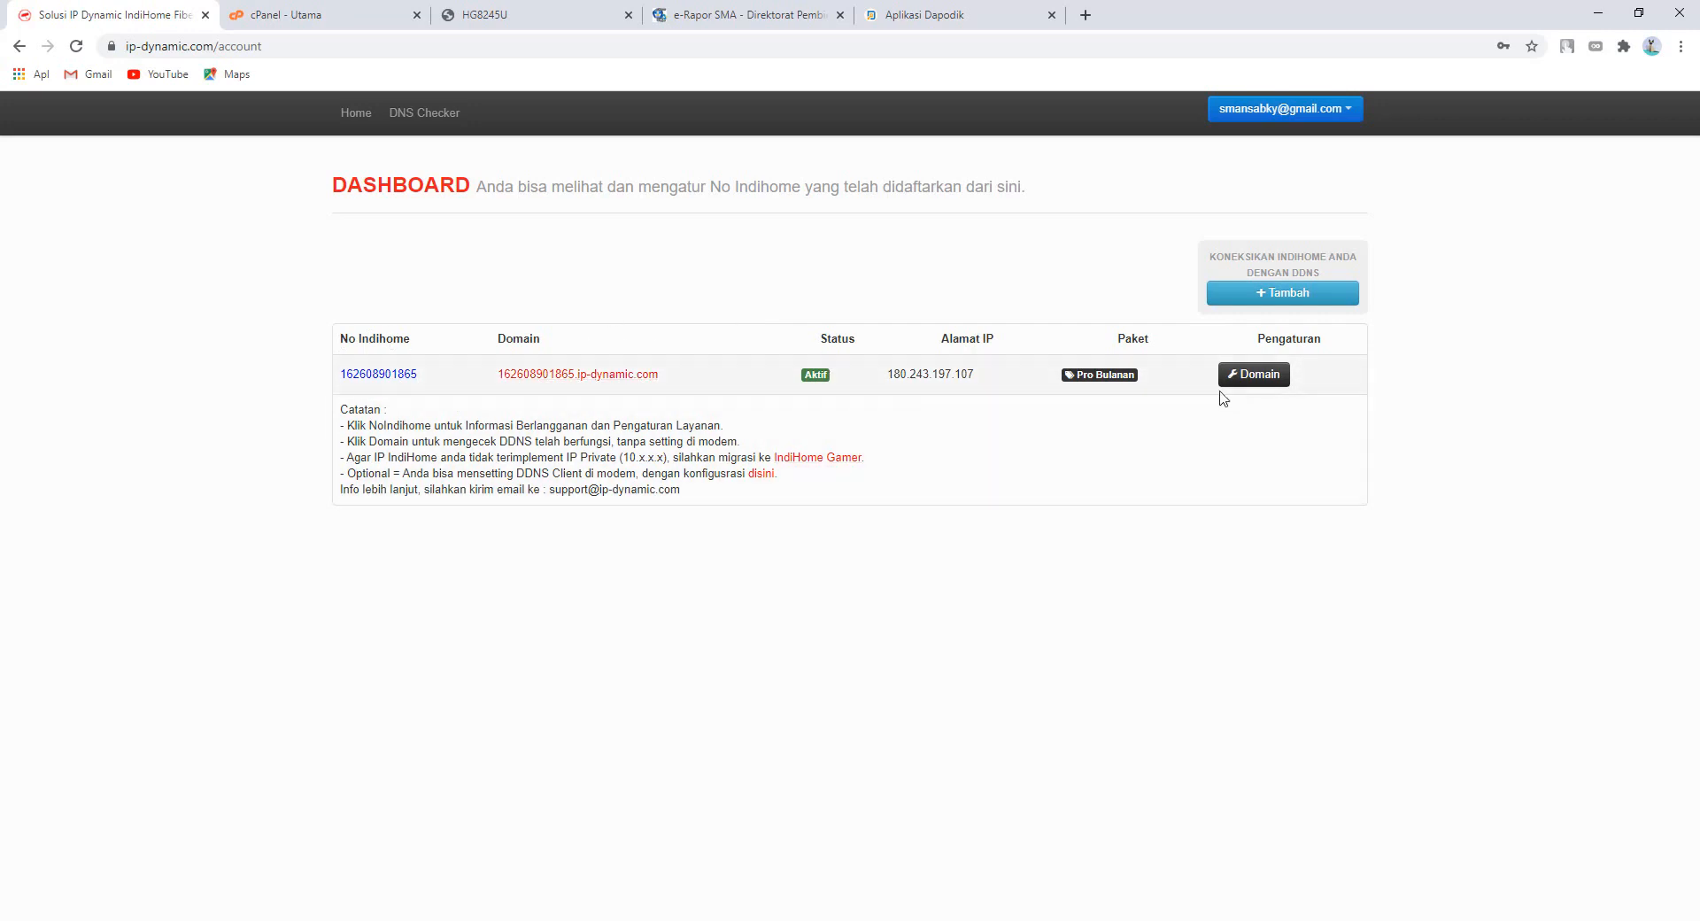
- Check dapodikbky.ip-dynamic.com (A record 180.243.197.107) in Pengaturan Domain, then switch to cPanel
{"action": "left_click", "coordinate": [1251, 379]}
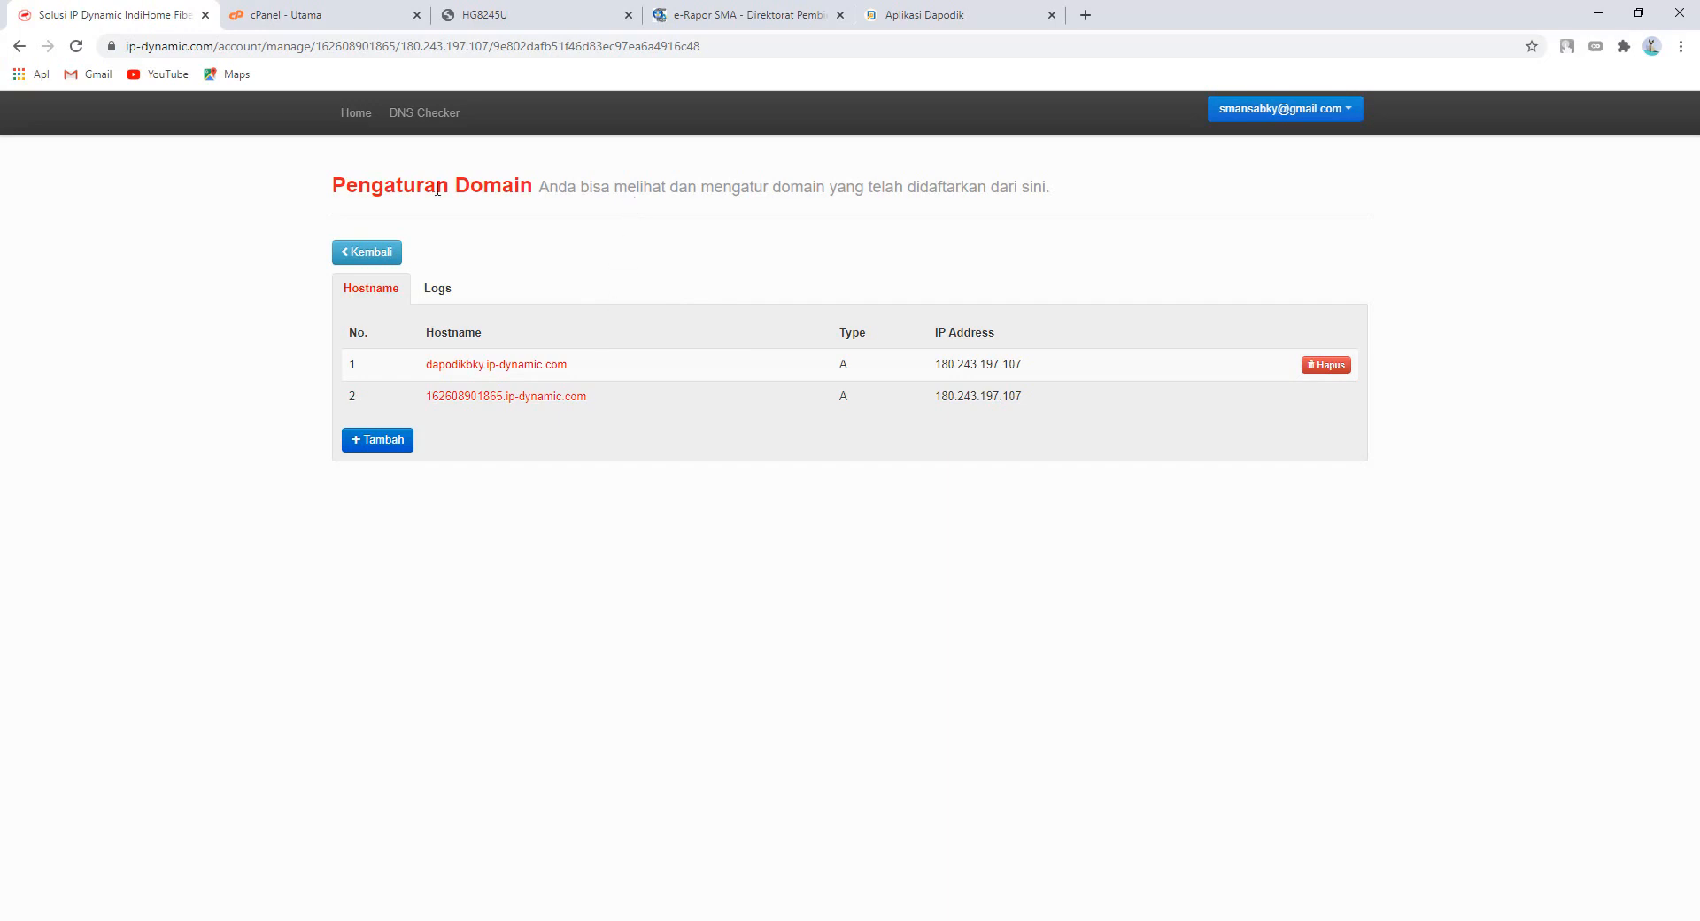
{"action": "left_click", "coordinate": [356, 254]}
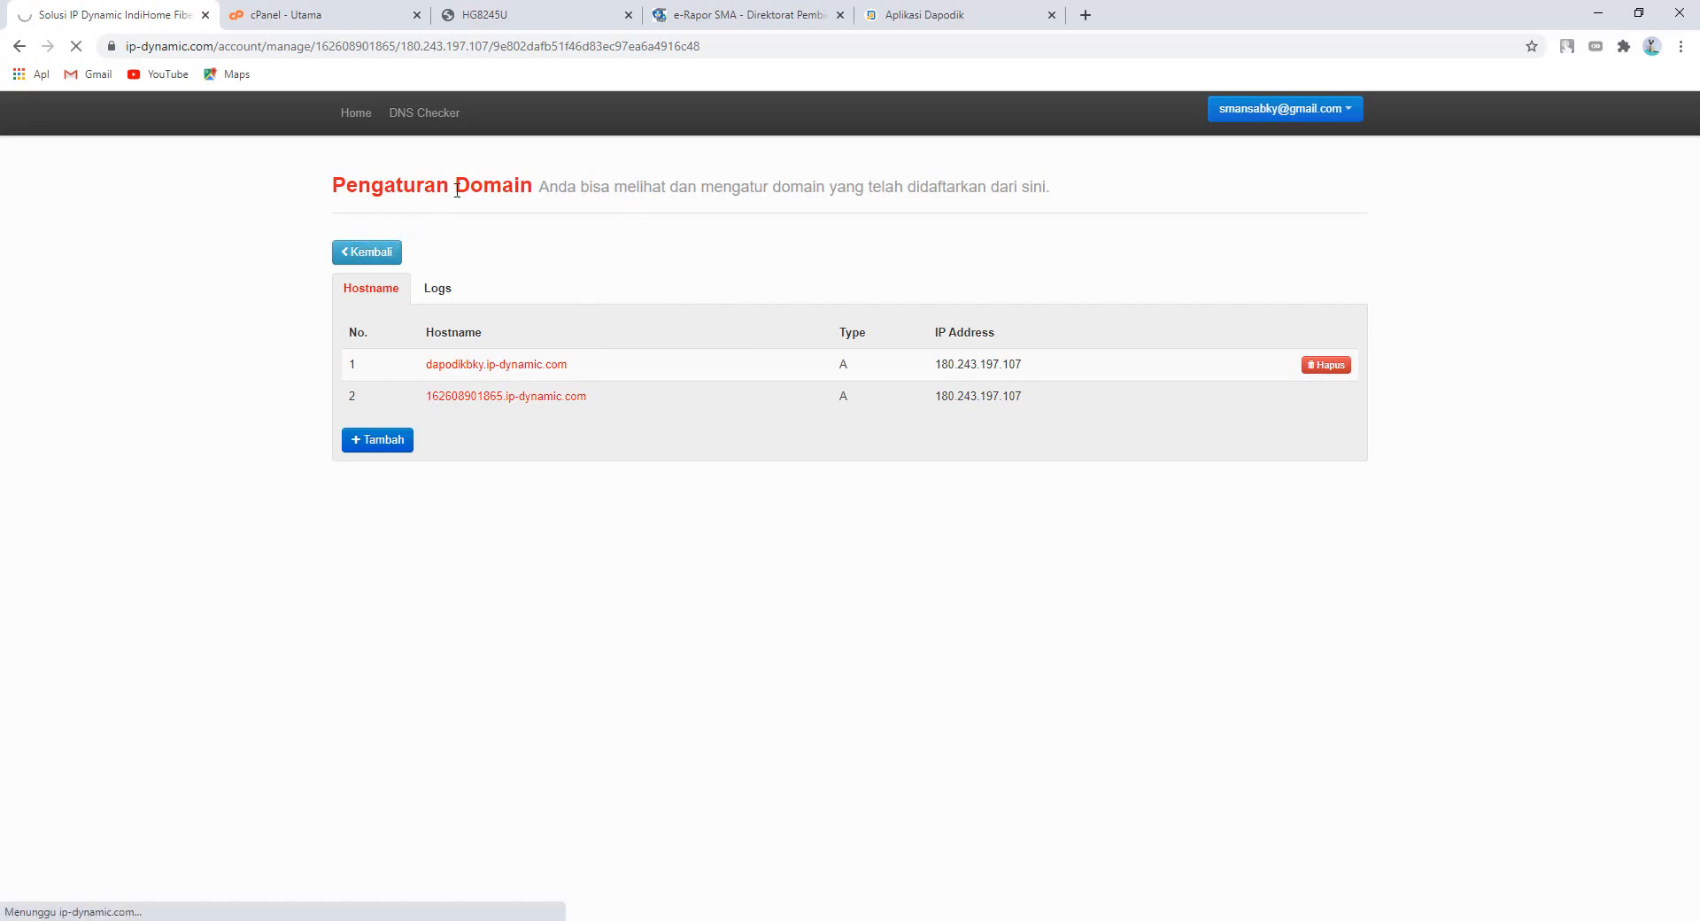
{"action": "left_click", "coordinate": [332, 20]}
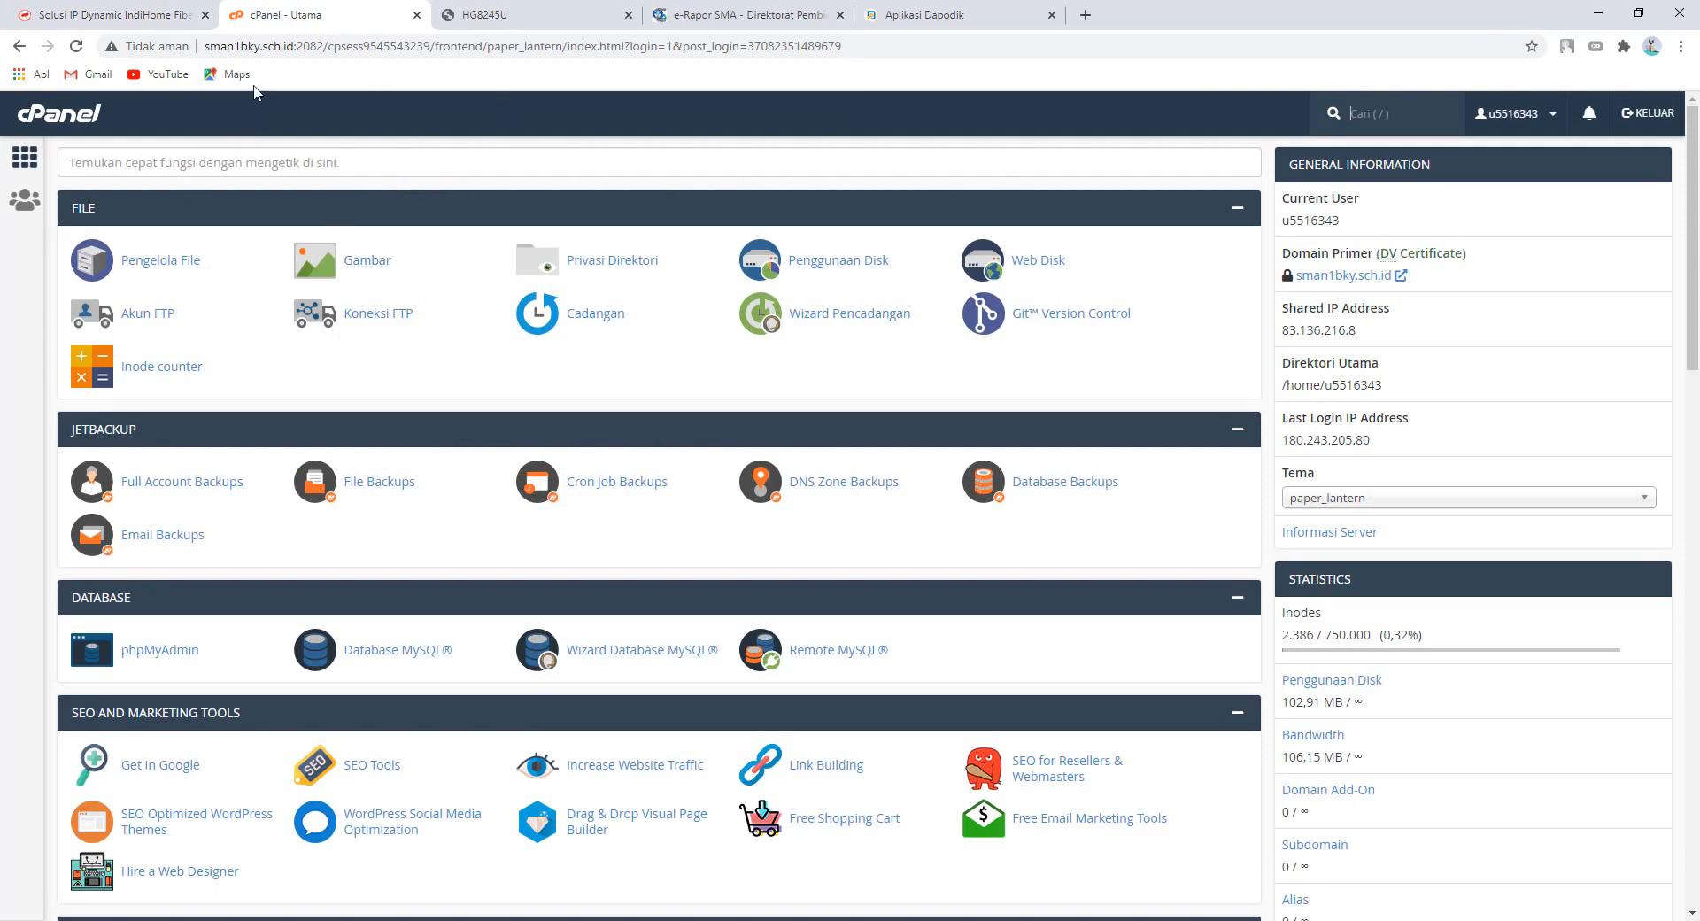
- Find Zone Editor via a 'zo' search, list sman1bky.sch.id's CNAME records, then go to the HG8245U router
{"action": "left_click", "coordinate": [34, 170]}
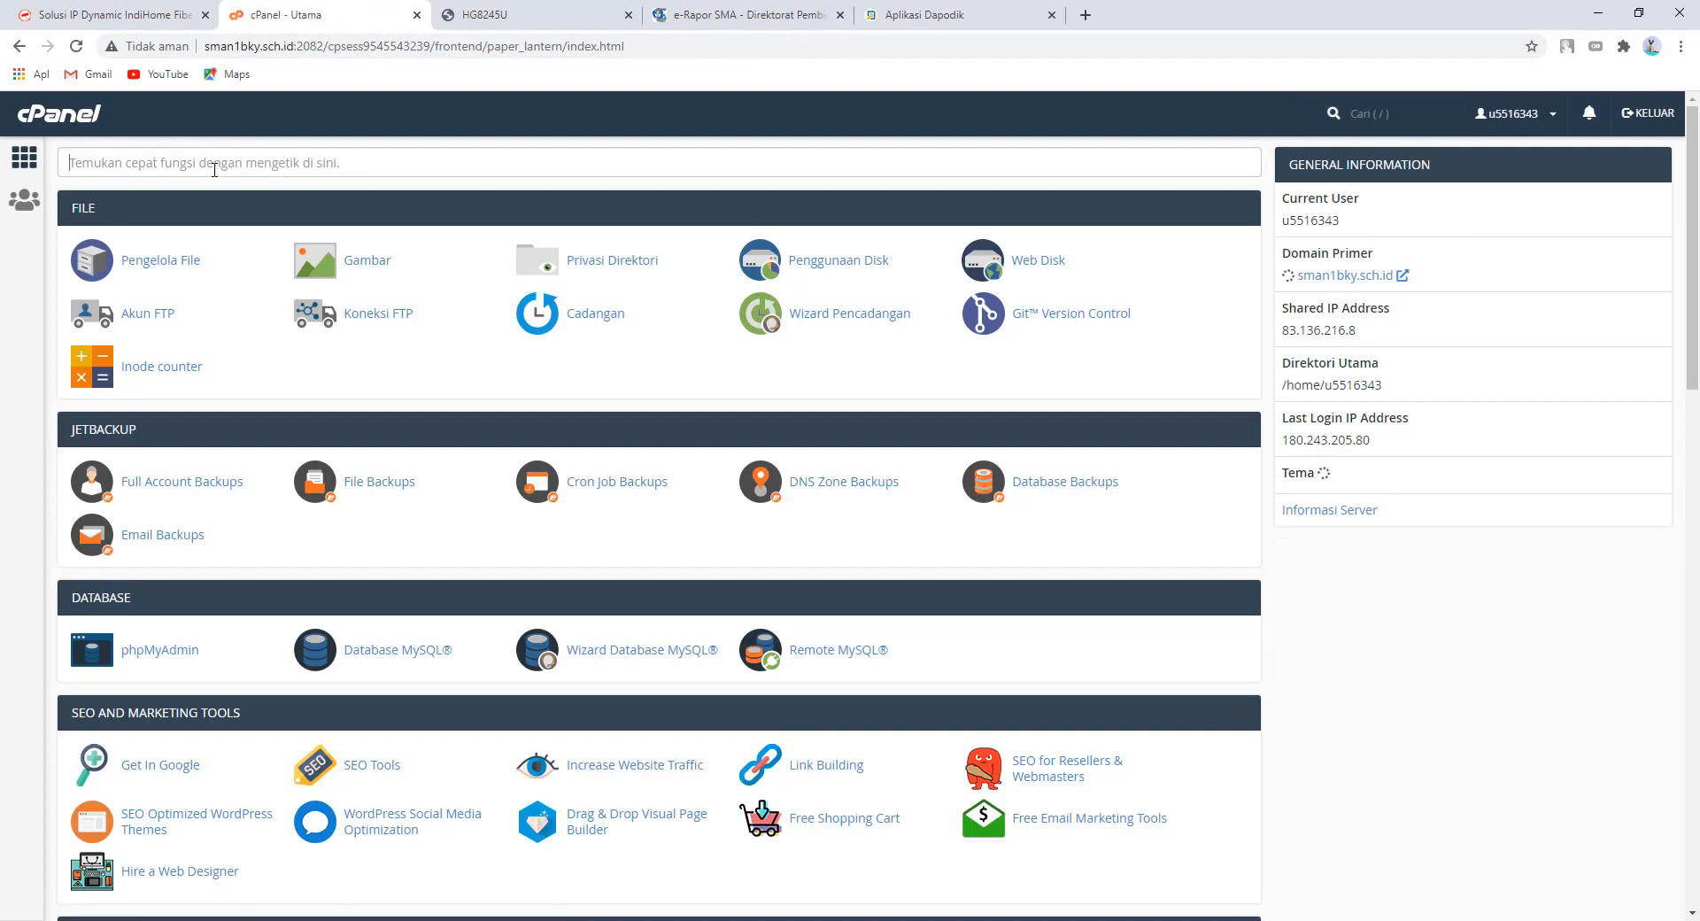
{"action": "type", "text": "zone"}
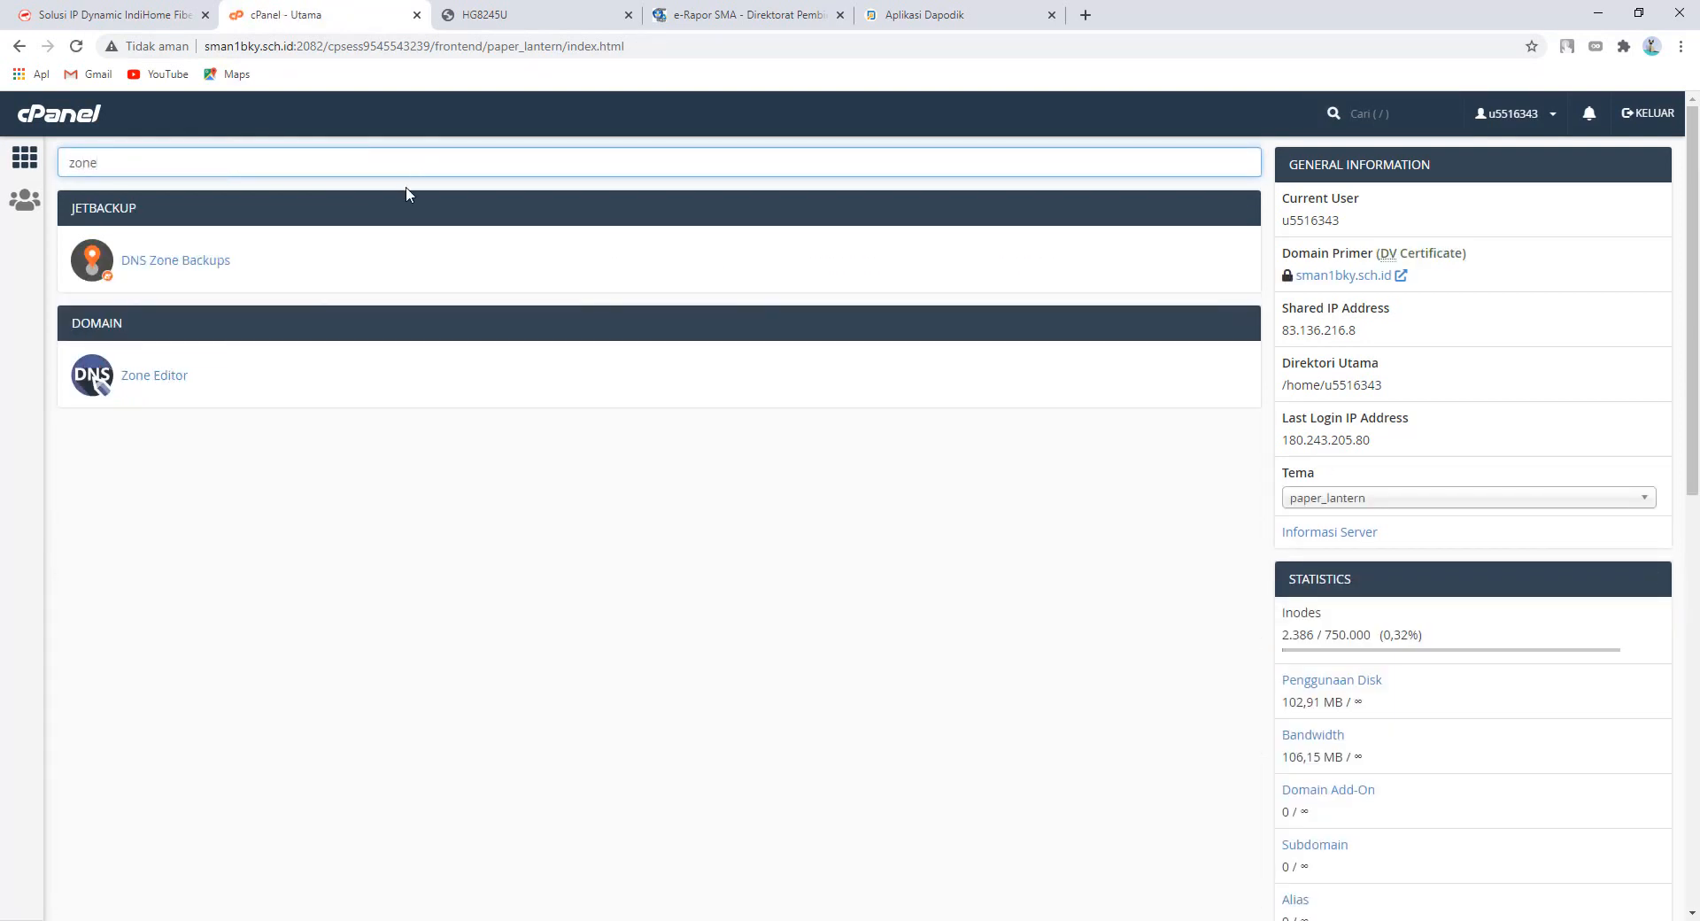
{"action": "left_click", "coordinate": [171, 379]}
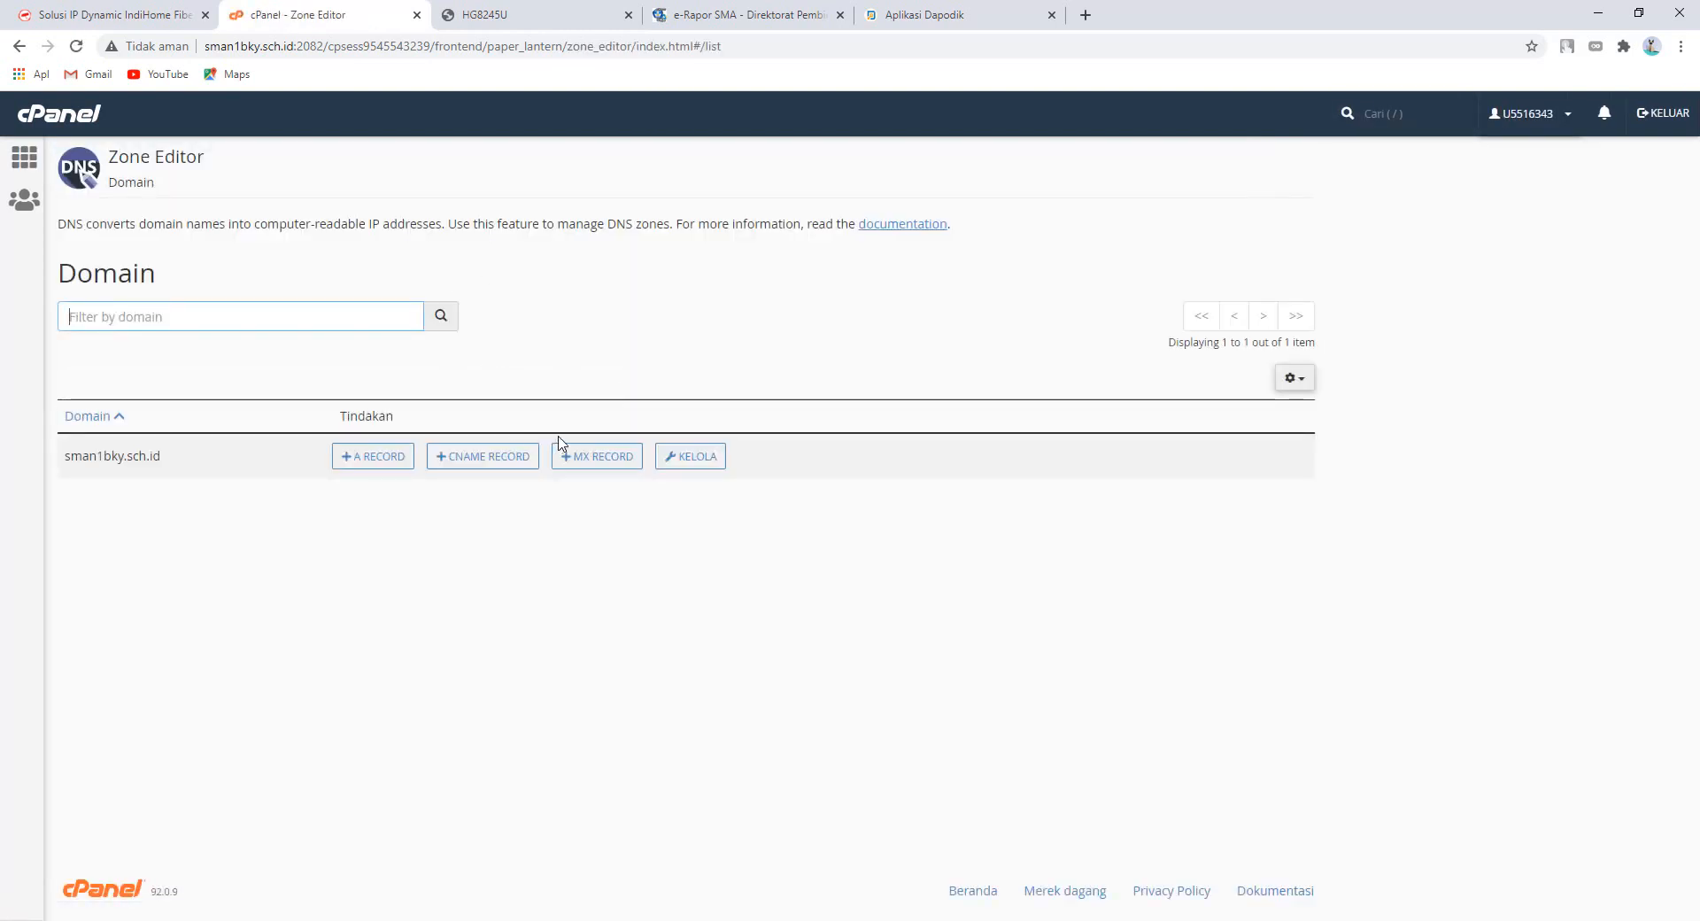
{"action": "left_click", "coordinate": [677, 457]}
{"action": "scroll", "coordinate": [651, 526], "scroll_direction": "down", "scroll_amount": 2}
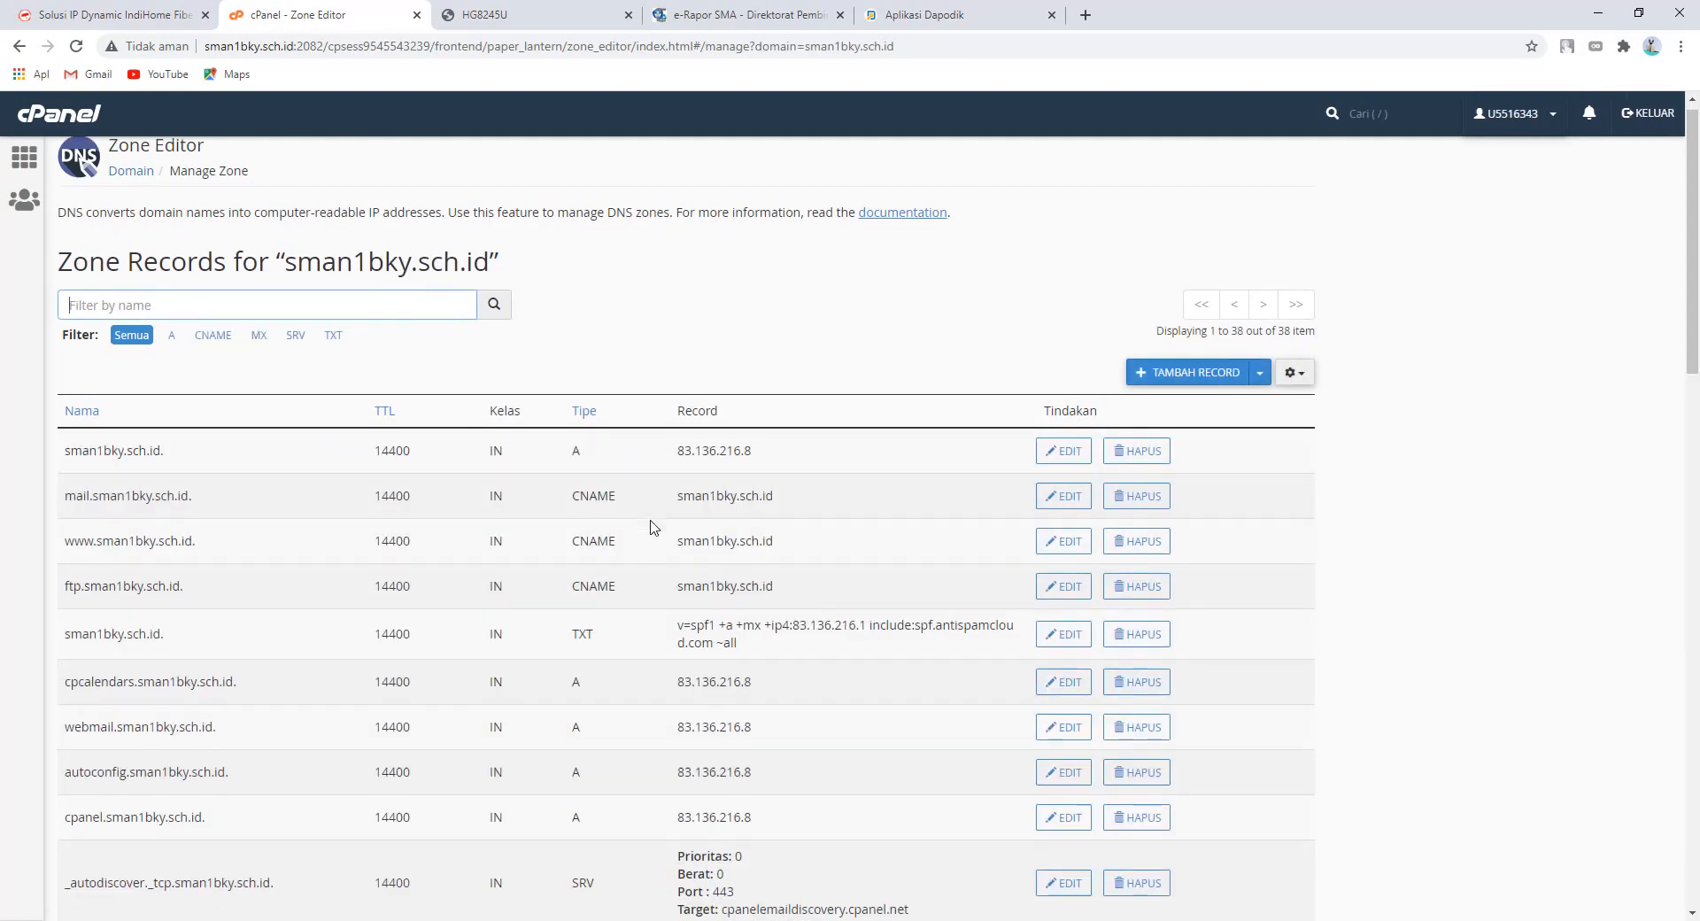
{"action": "scroll", "coordinate": [651, 527], "scroll_direction": "up", "scroll_amount": 2}
{"action": "left_click", "coordinate": [215, 349]}
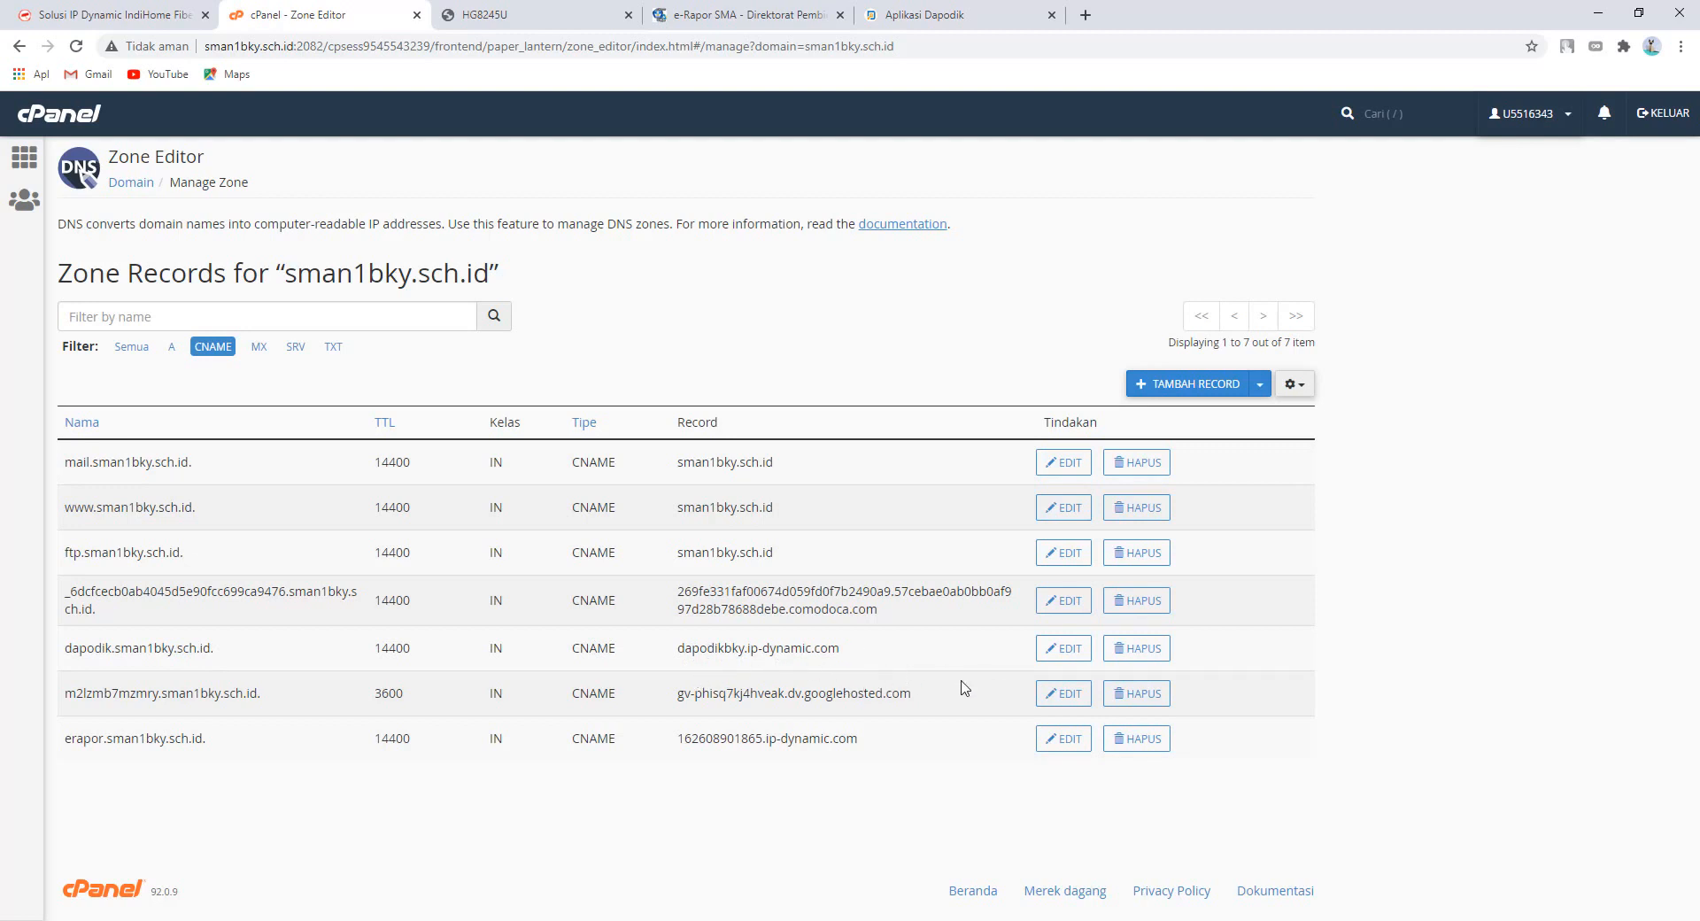
{"action": "left_click", "coordinate": [518, 15]}
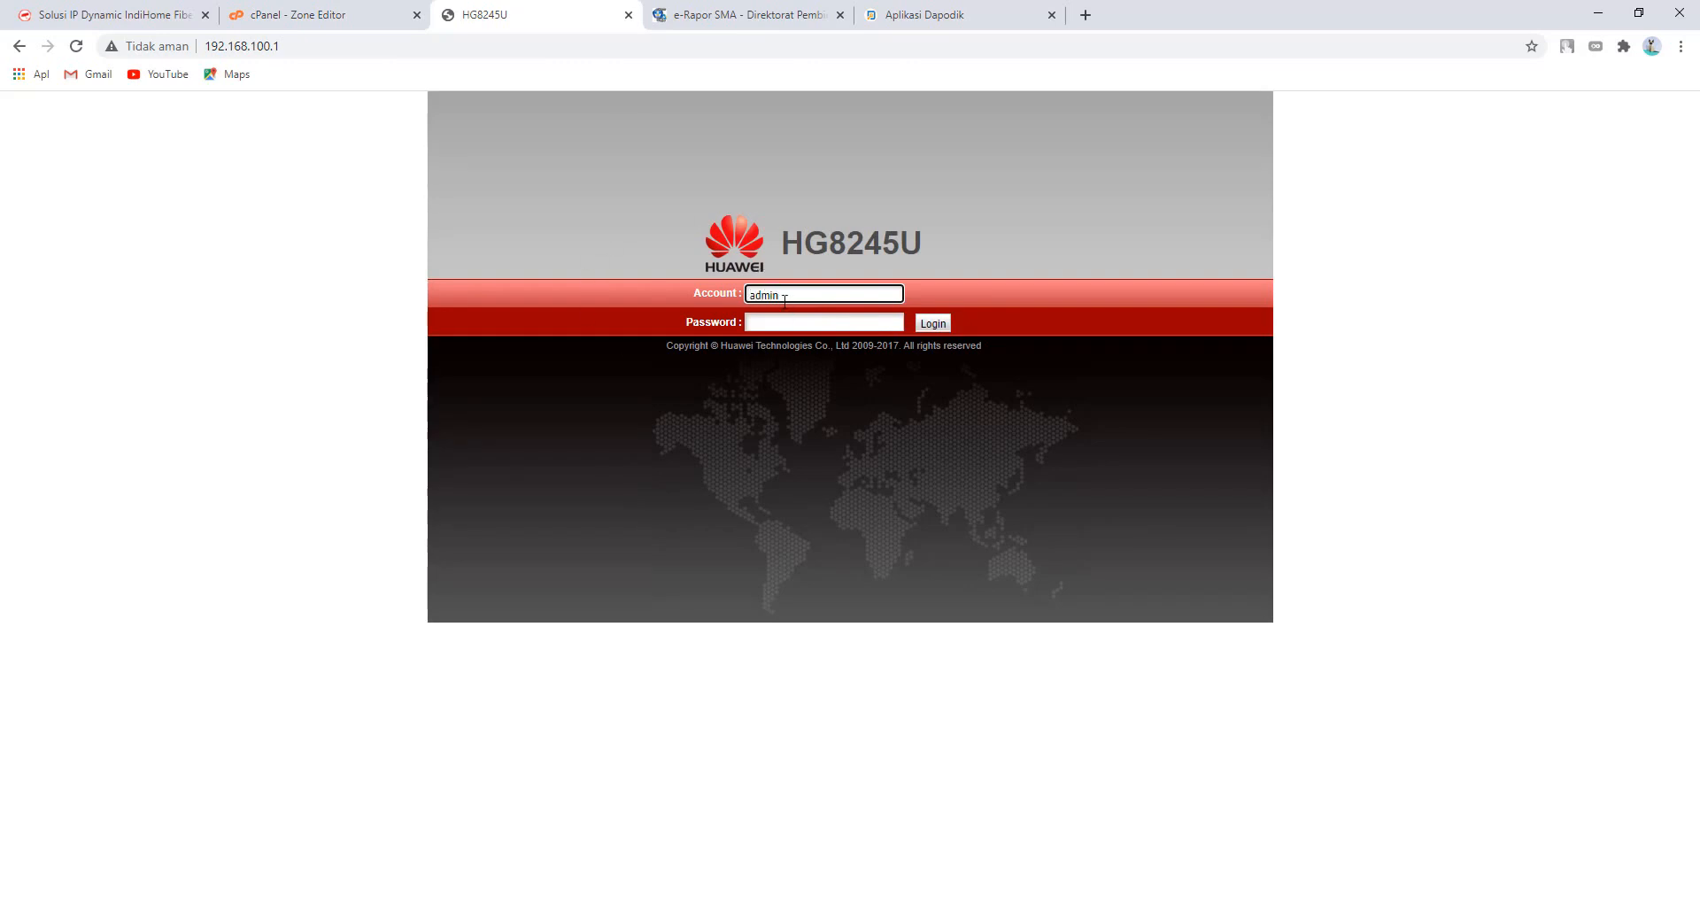
- Sign in to the HG8245U router admin with account name Admin and the administrator password
{"action": "key", "text": "Tab"}
{"action": "key", "text": "shift+Tab"}
{"action": "type", "text": "Ad"}
{"action": "key", "text": "Tab"}
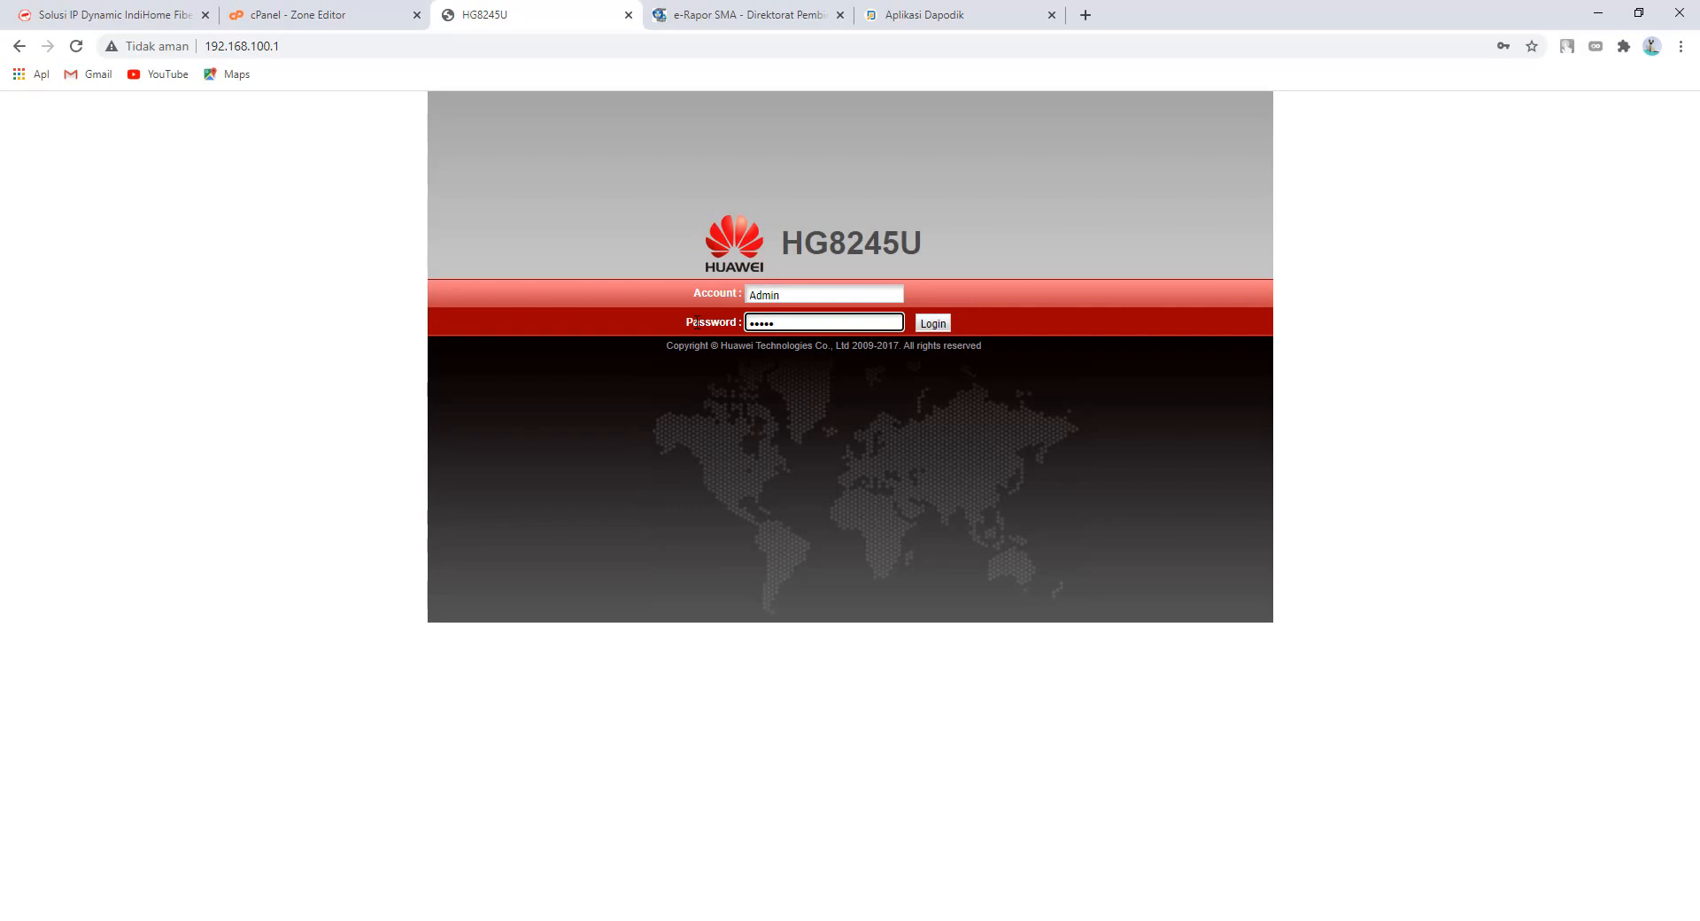
{"action": "left_click", "coordinate": [934, 324]}
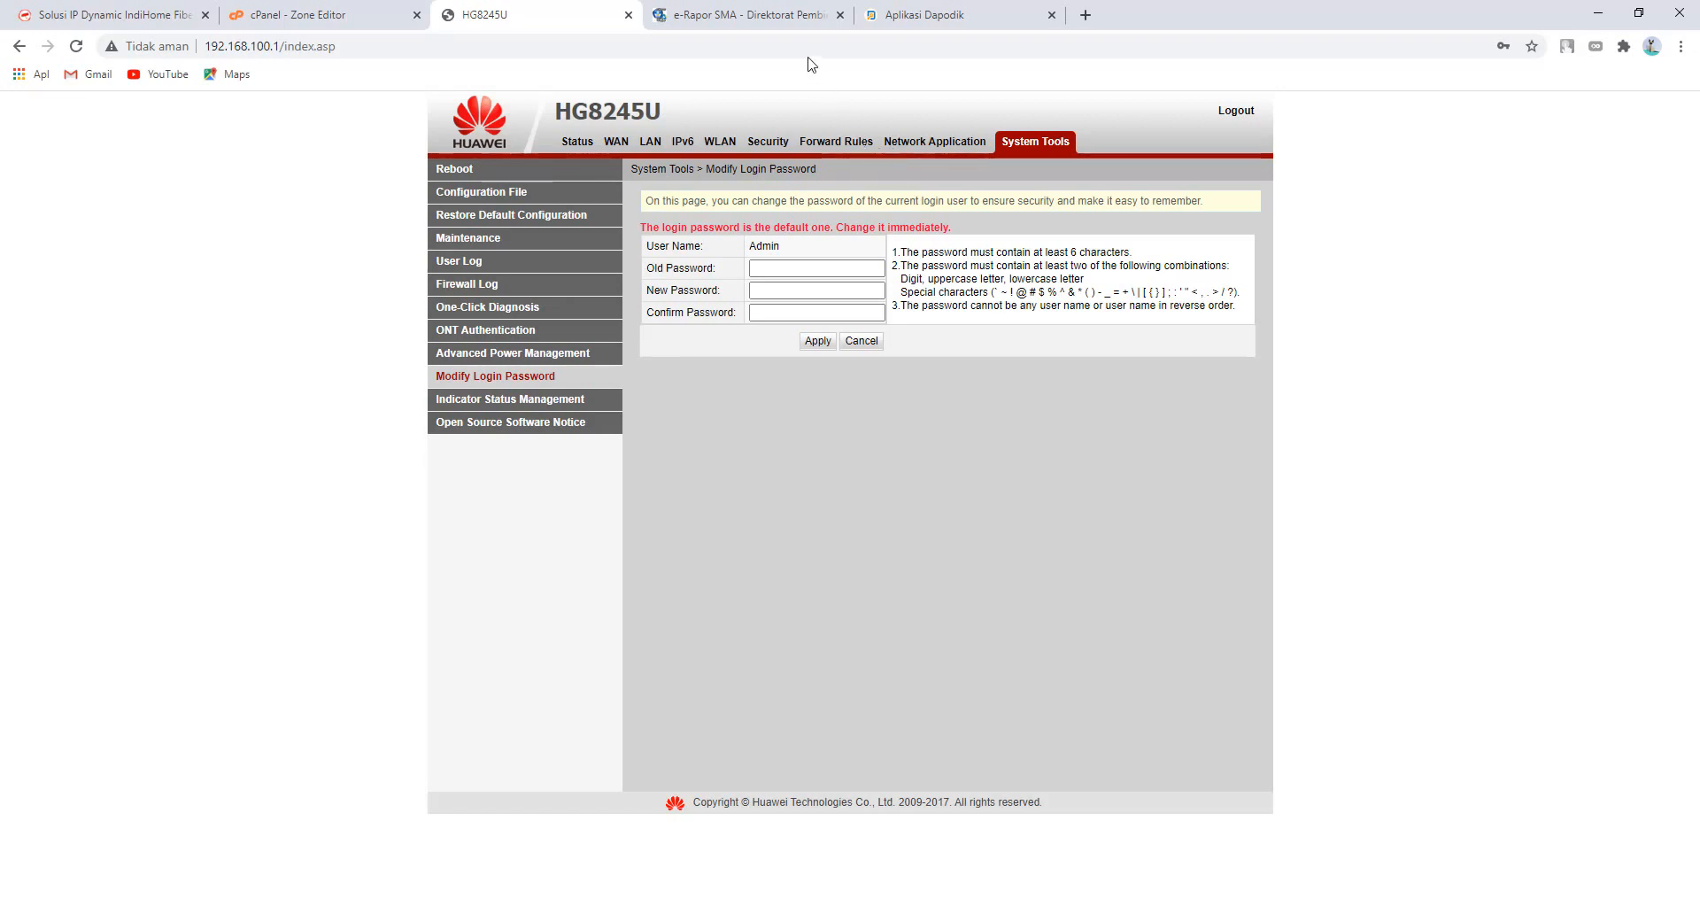
{"action": "left_click", "coordinate": [773, 25]}
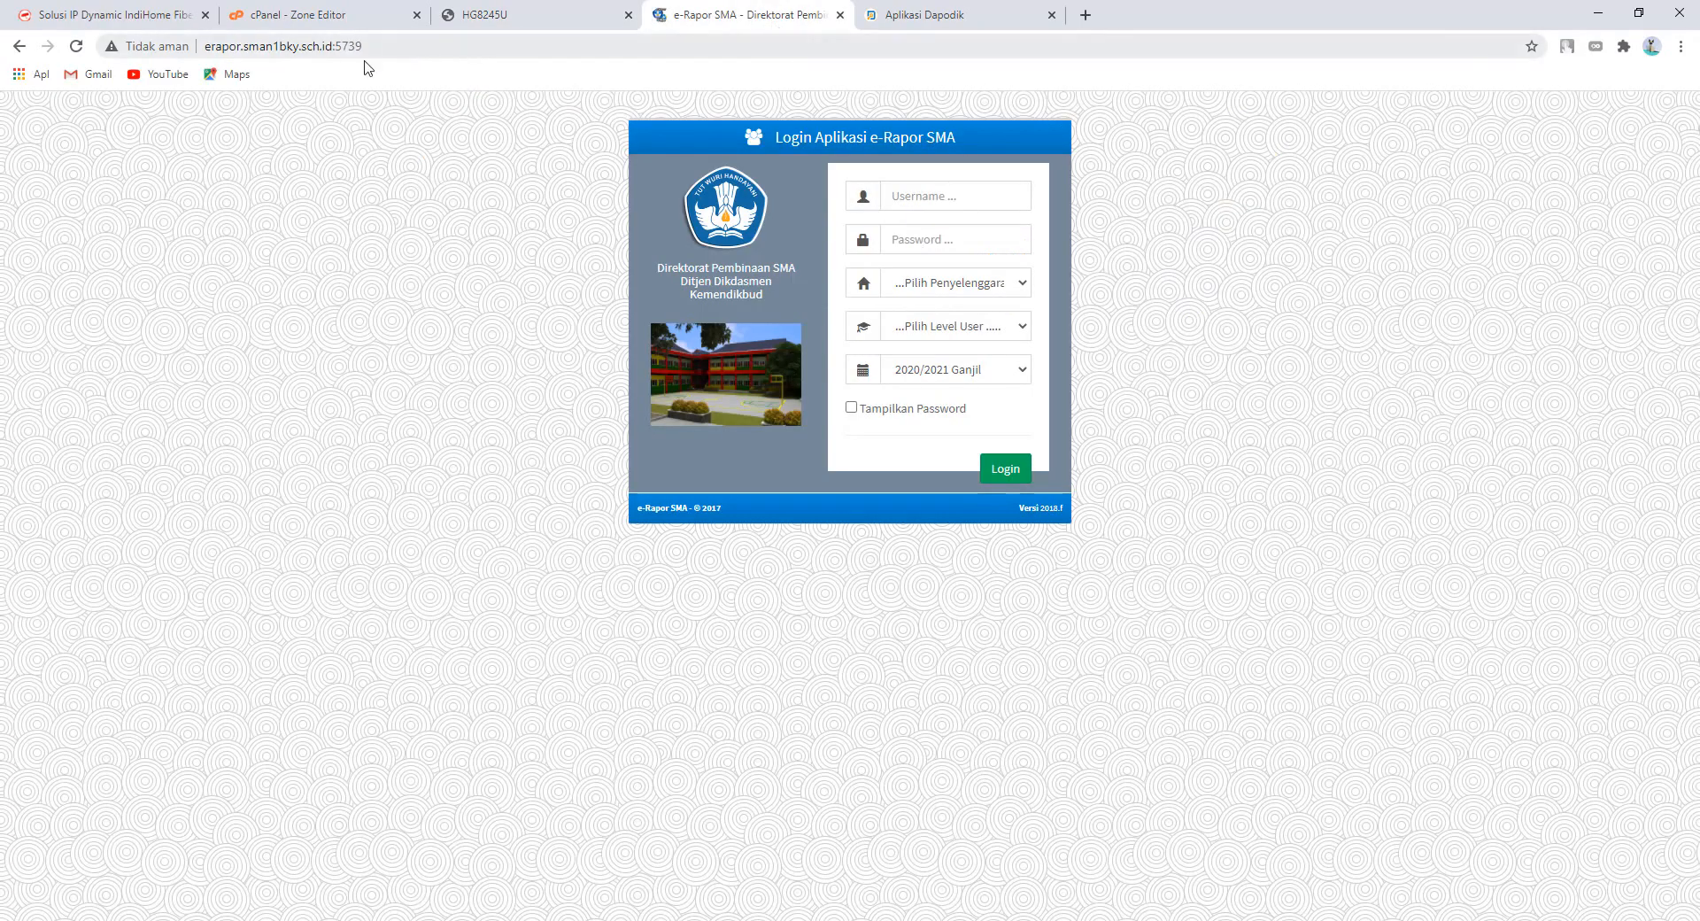
{"action": "left_click", "coordinate": [479, 15]}
{"action": "left_click", "coordinate": [336, 14]}
{"action": "left_click", "coordinate": [498, 14]}
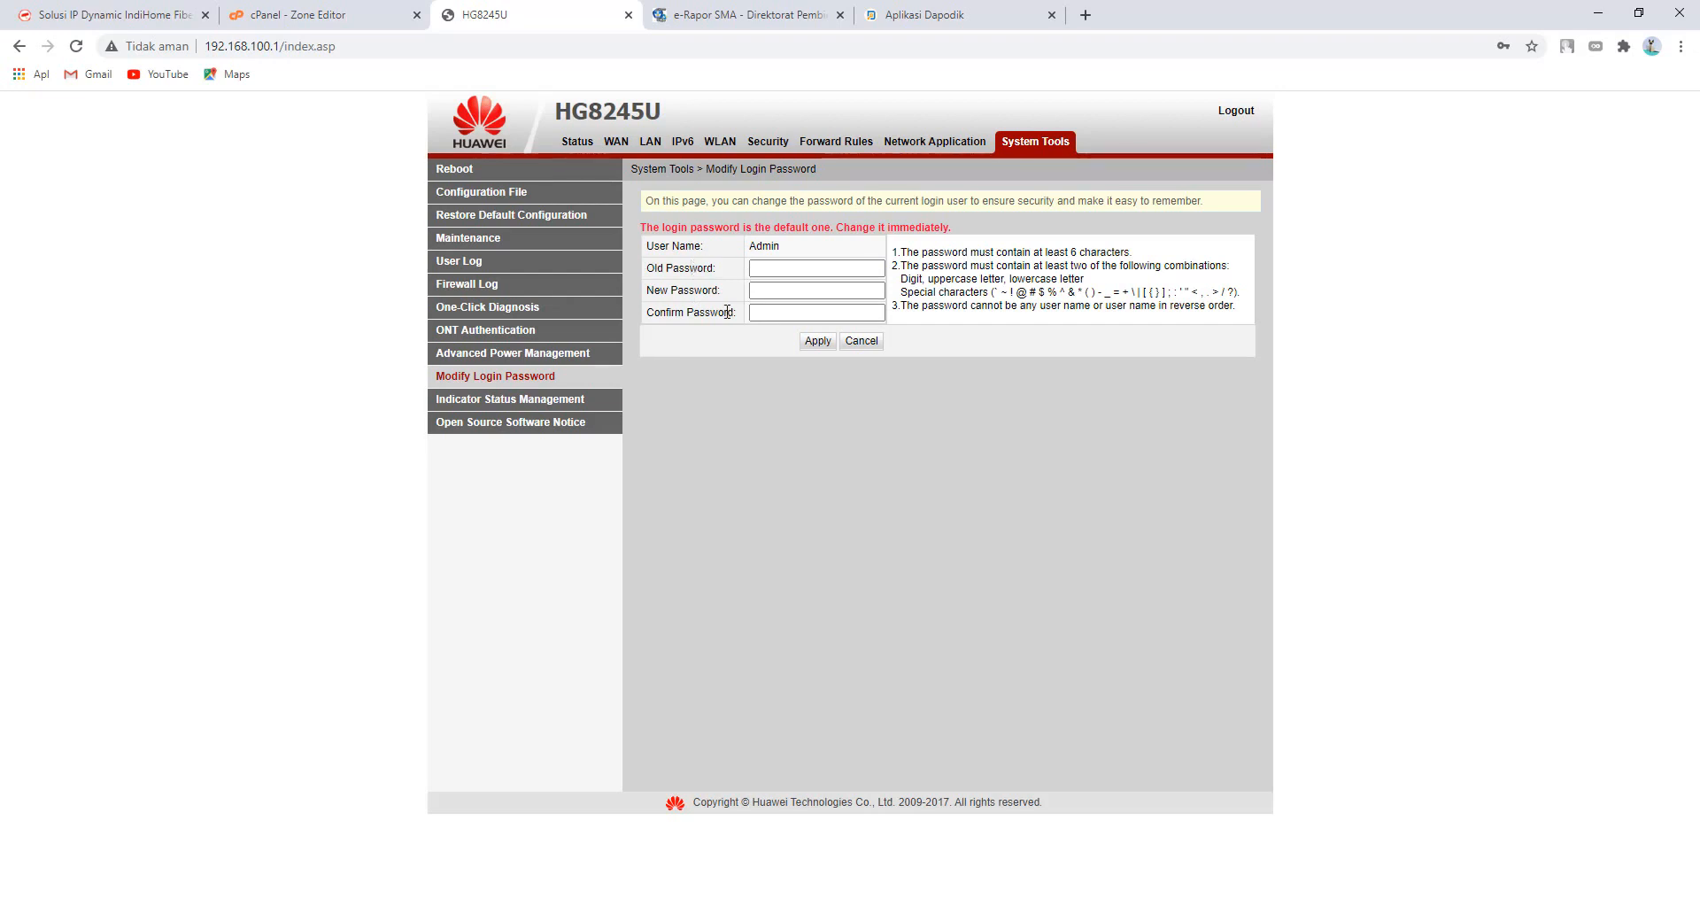
{"action": "left_click", "coordinate": [756, 292]}
{"action": "left_click", "coordinate": [840, 149]}
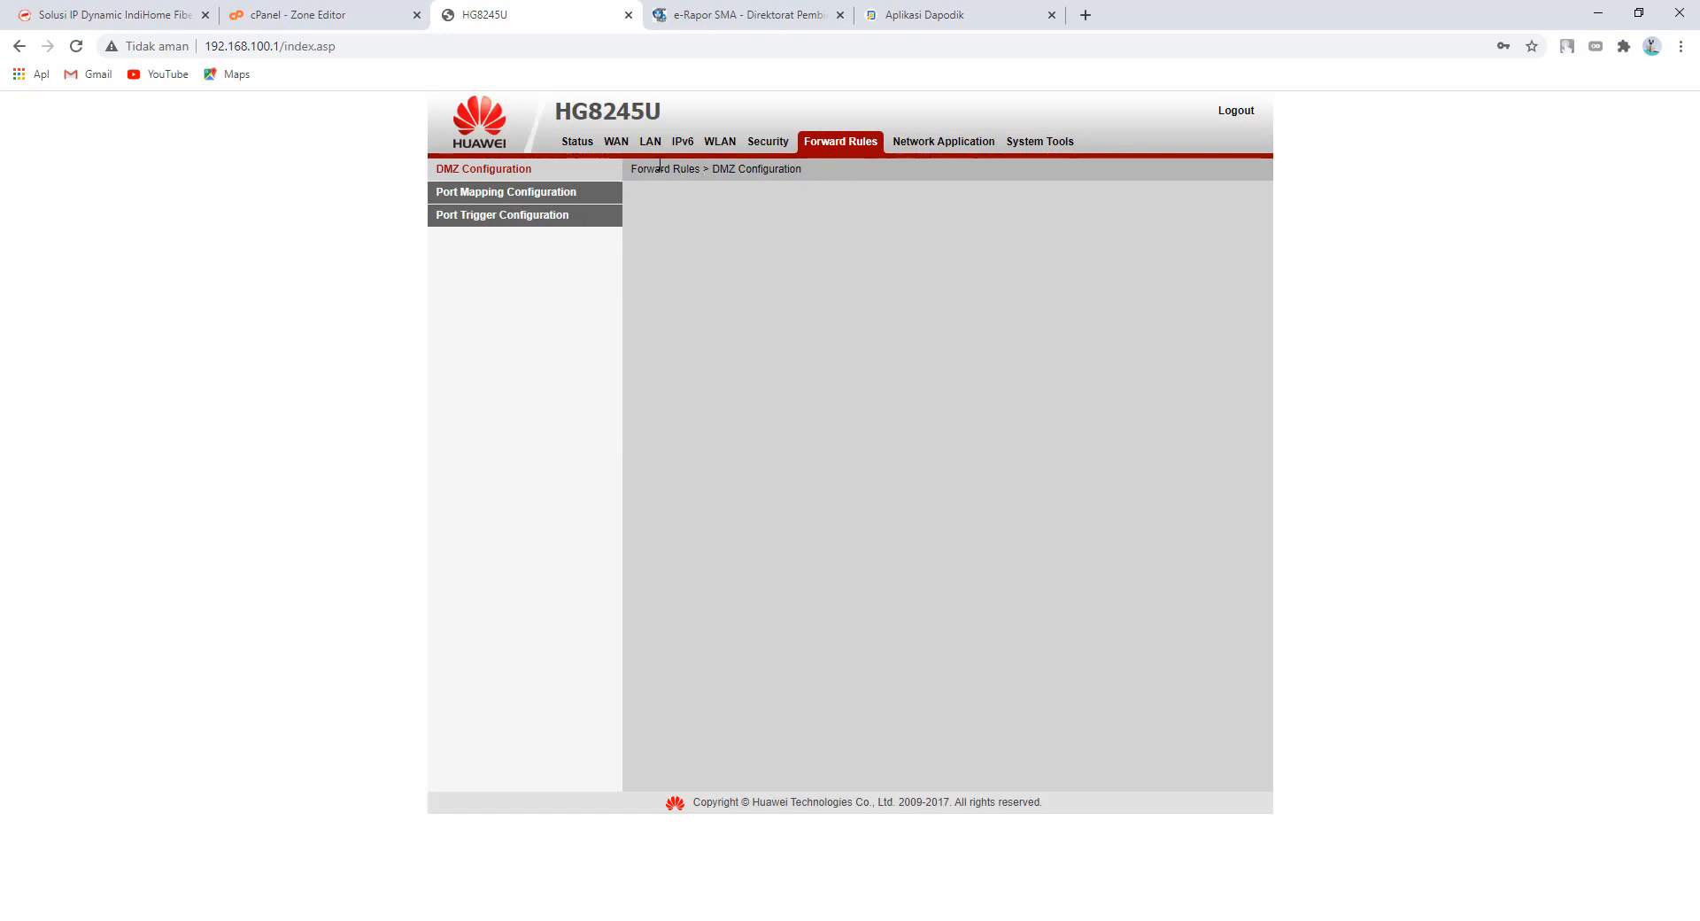
- Reapply the dapodik port mapping: port 5774 over TCP/UDP to internal host 192.168.100.3
{"action": "left_click", "coordinate": [537, 198]}
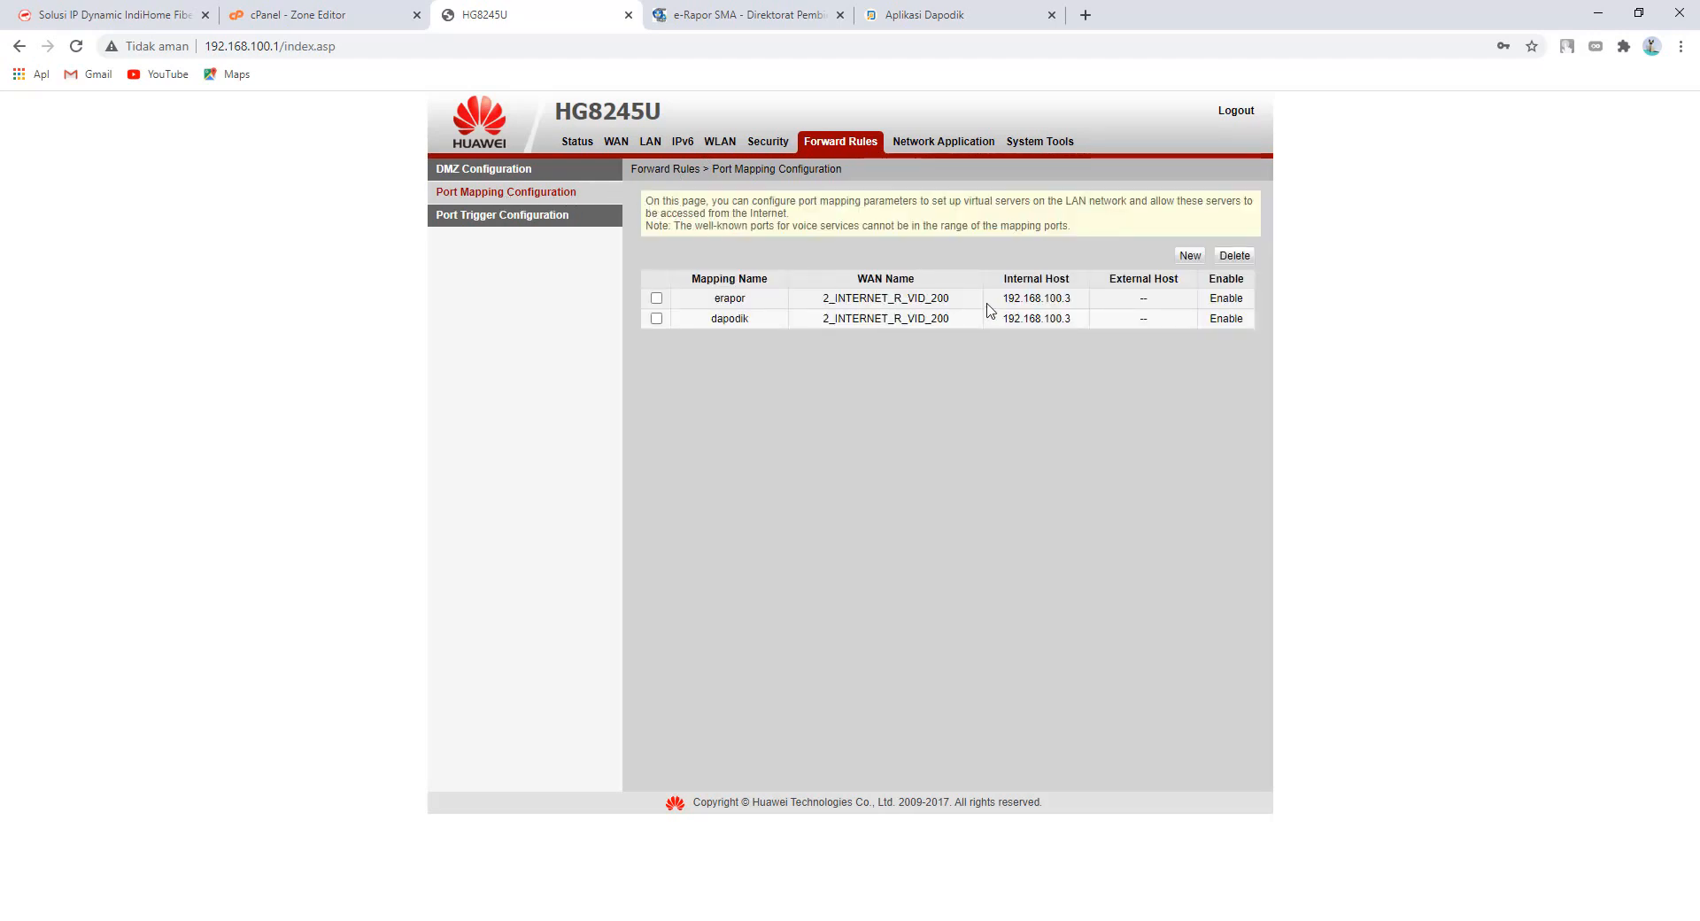
{"action": "left_click", "coordinate": [734, 320]}
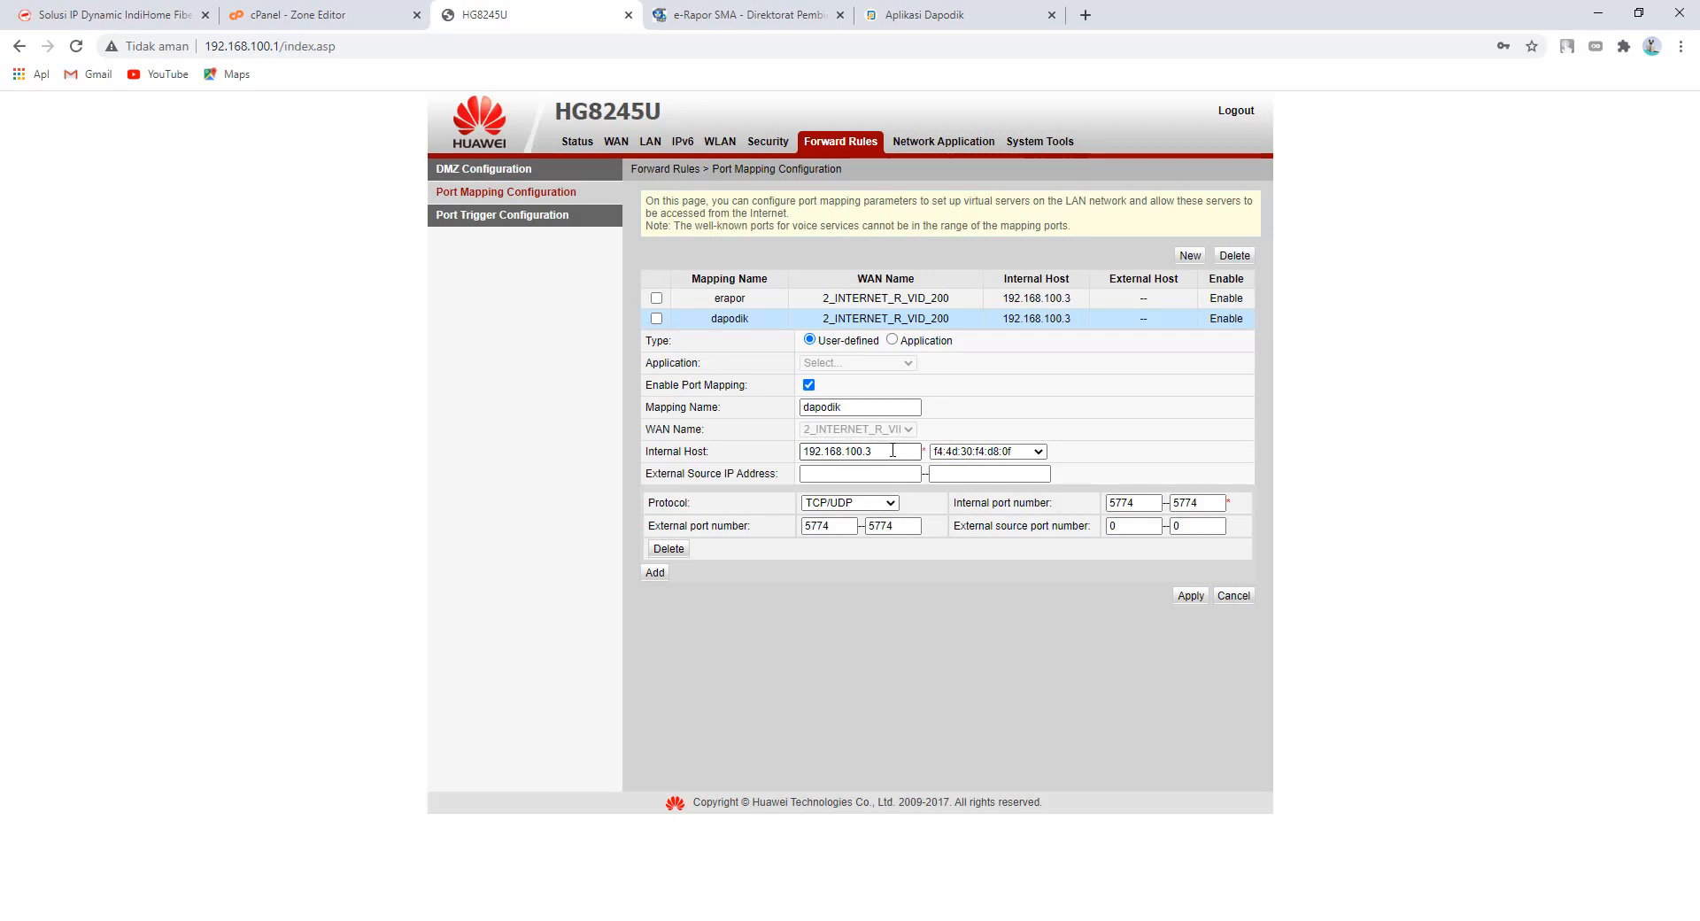
{"action": "left_click", "coordinate": [860, 452]}
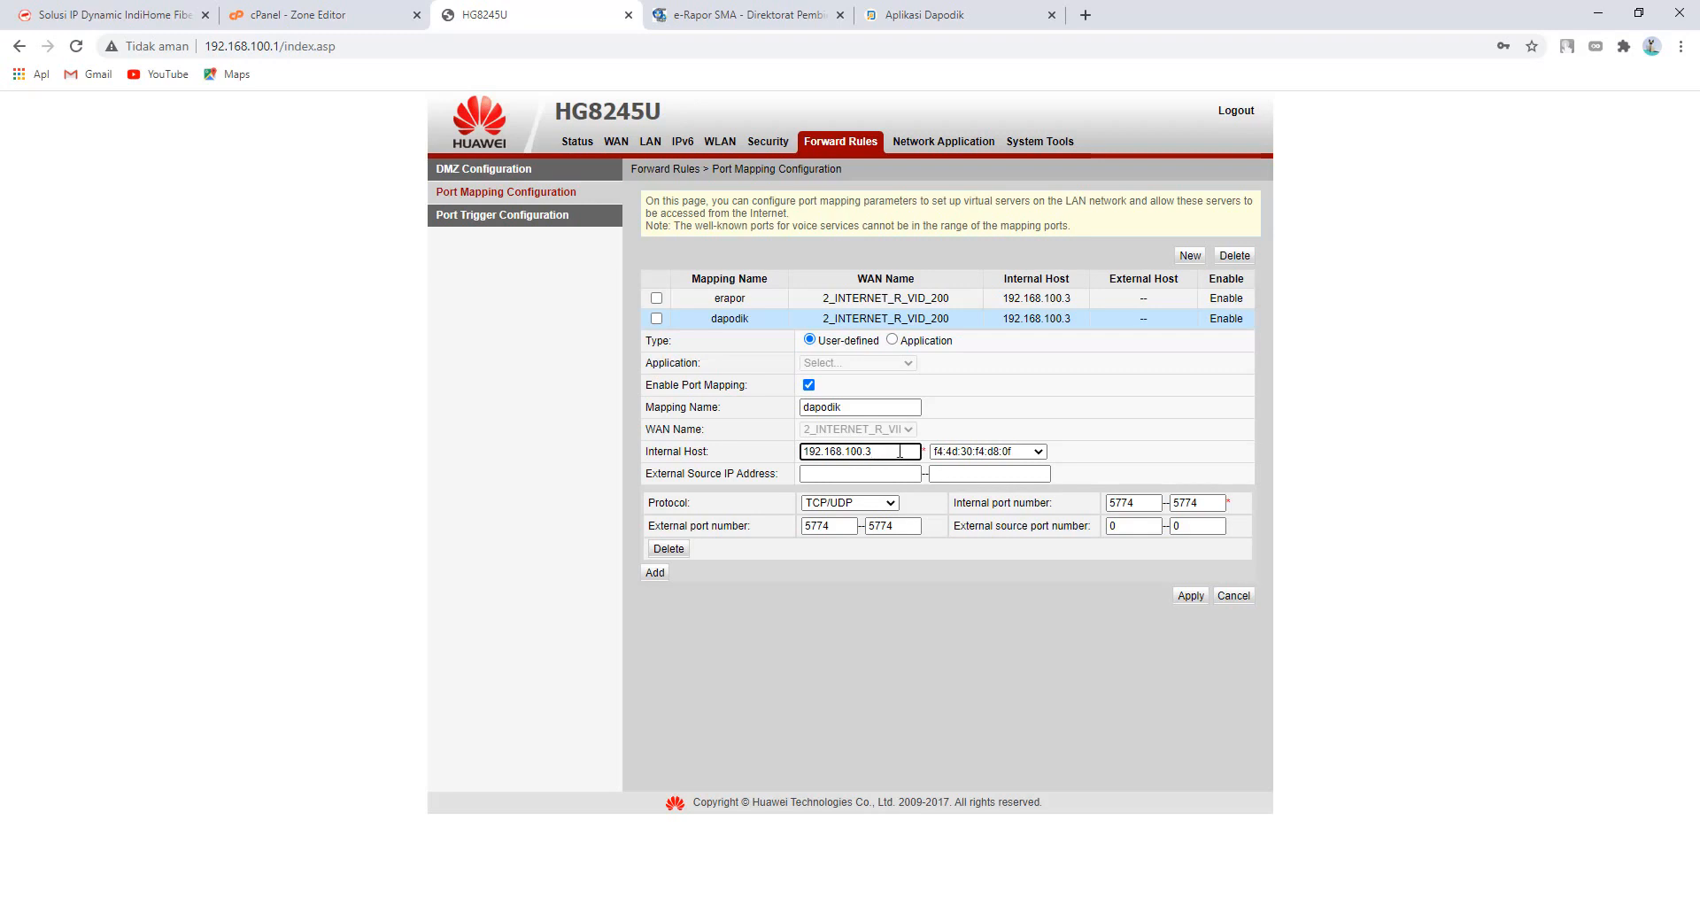
{"action": "left_click", "coordinate": [896, 508]}
{"action": "left_click", "coordinate": [896, 505]}
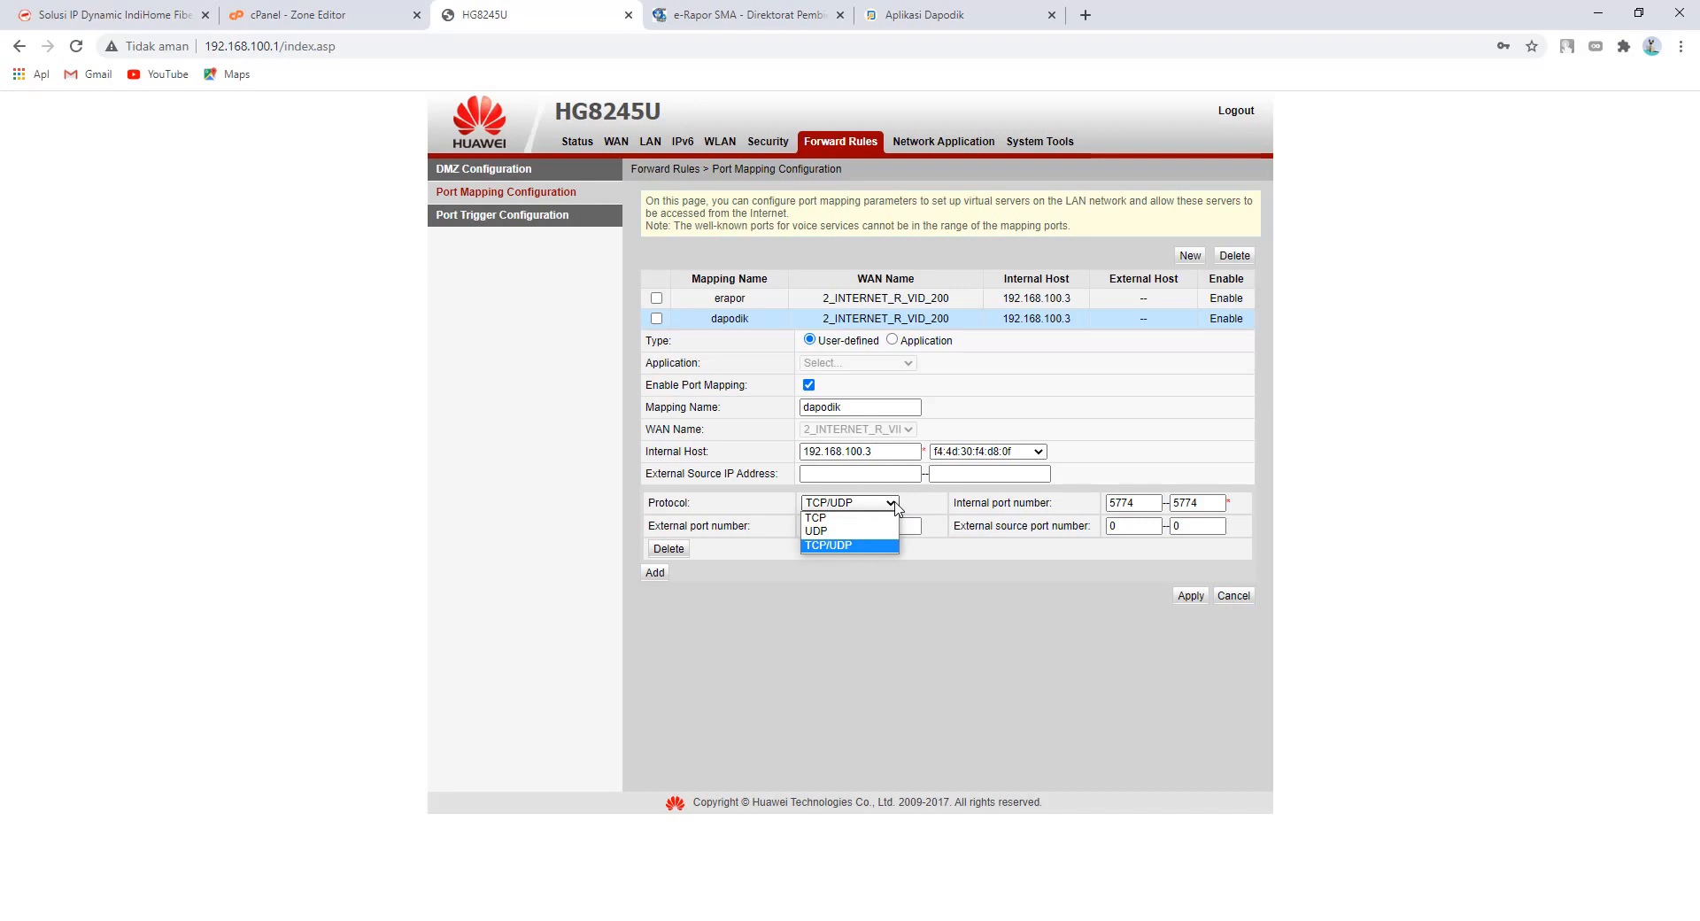
{"action": "left_click", "coordinate": [896, 506]}
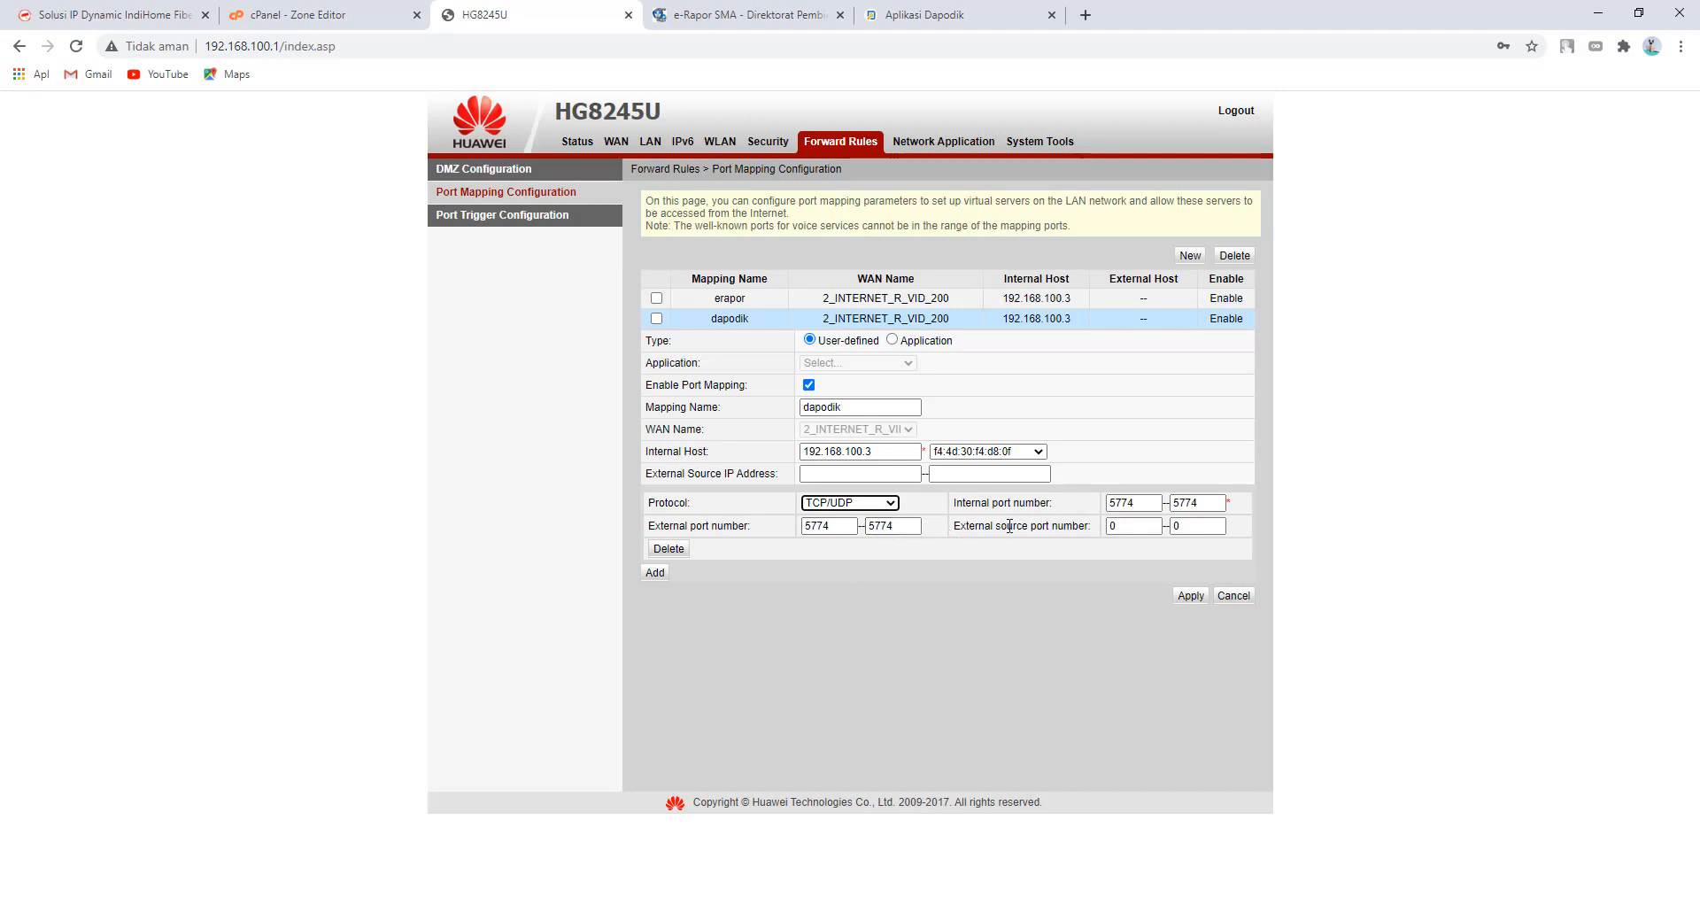
{"action": "left_click", "coordinate": [1190, 595]}
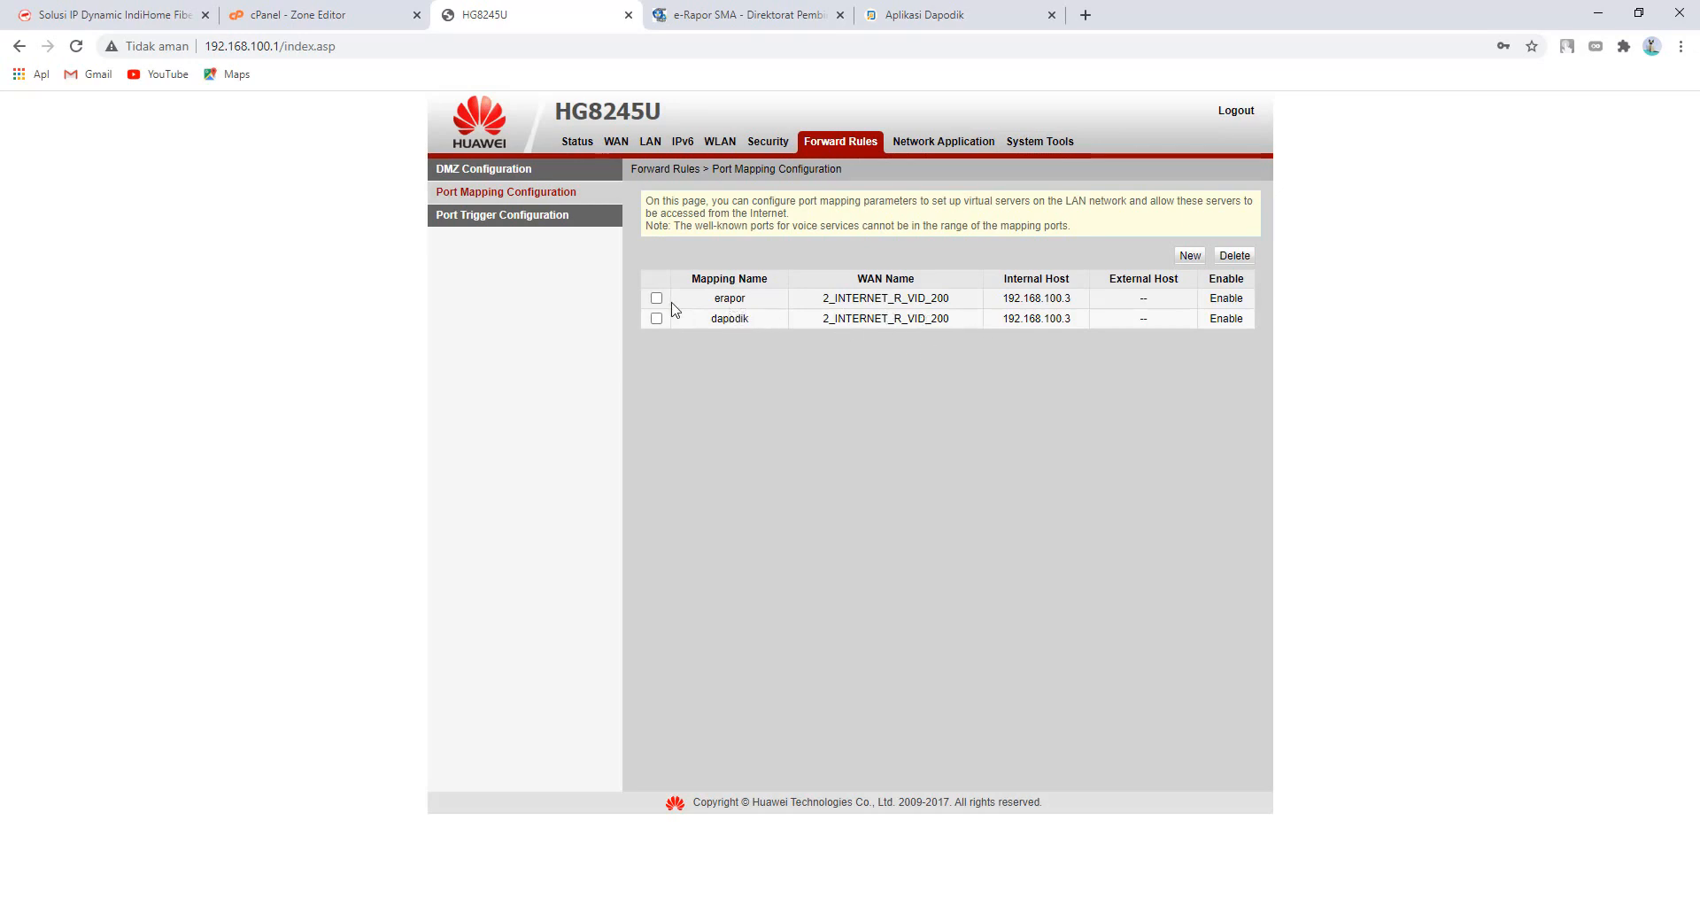
- Review the erapor mapping (port 5739 to 192.168.100.3) without changes, then go to IP Dynamic
{"action": "left_click", "coordinate": [731, 300]}
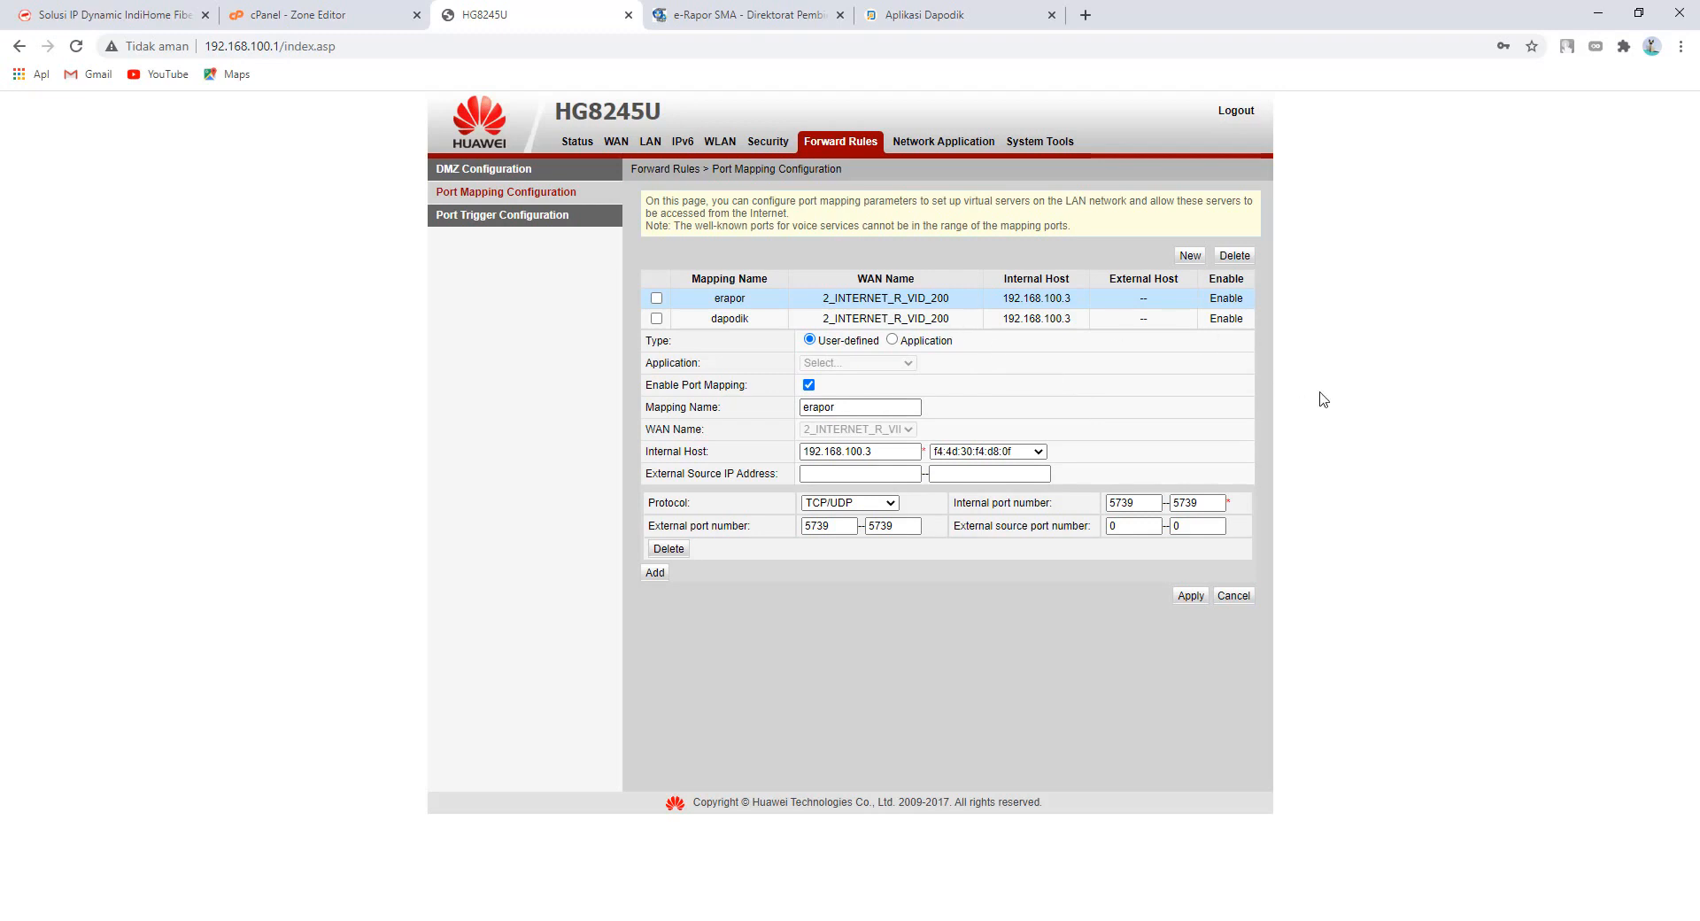
{"action": "left_click", "coordinate": [1247, 596]}
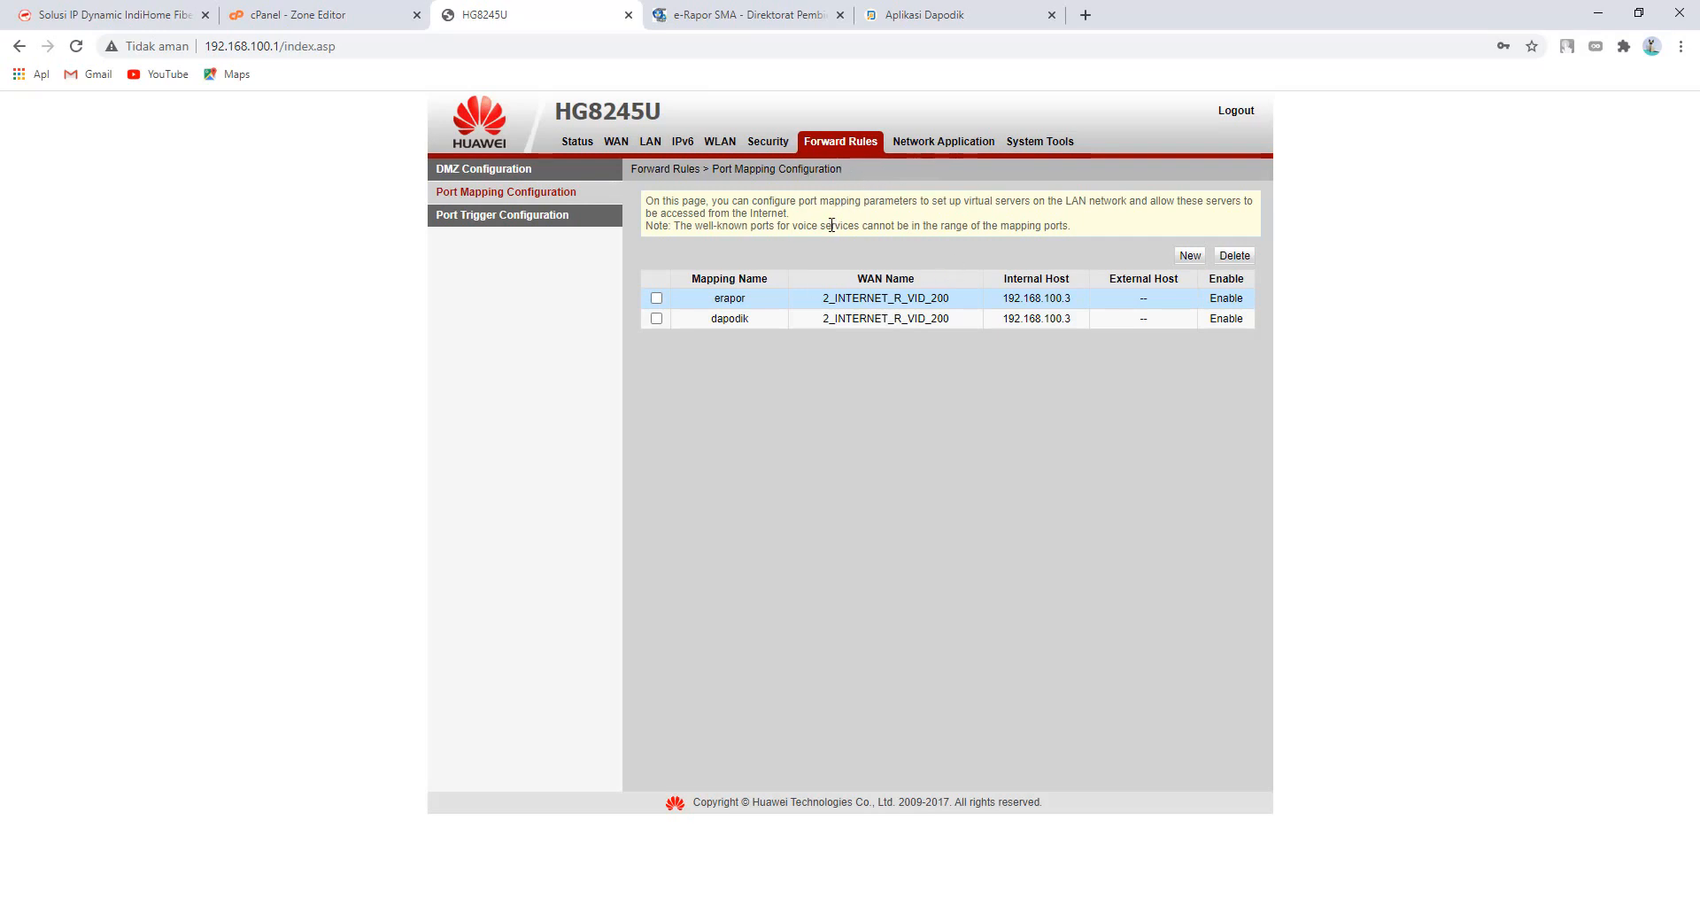
{"action": "left_click", "coordinate": [120, 12]}
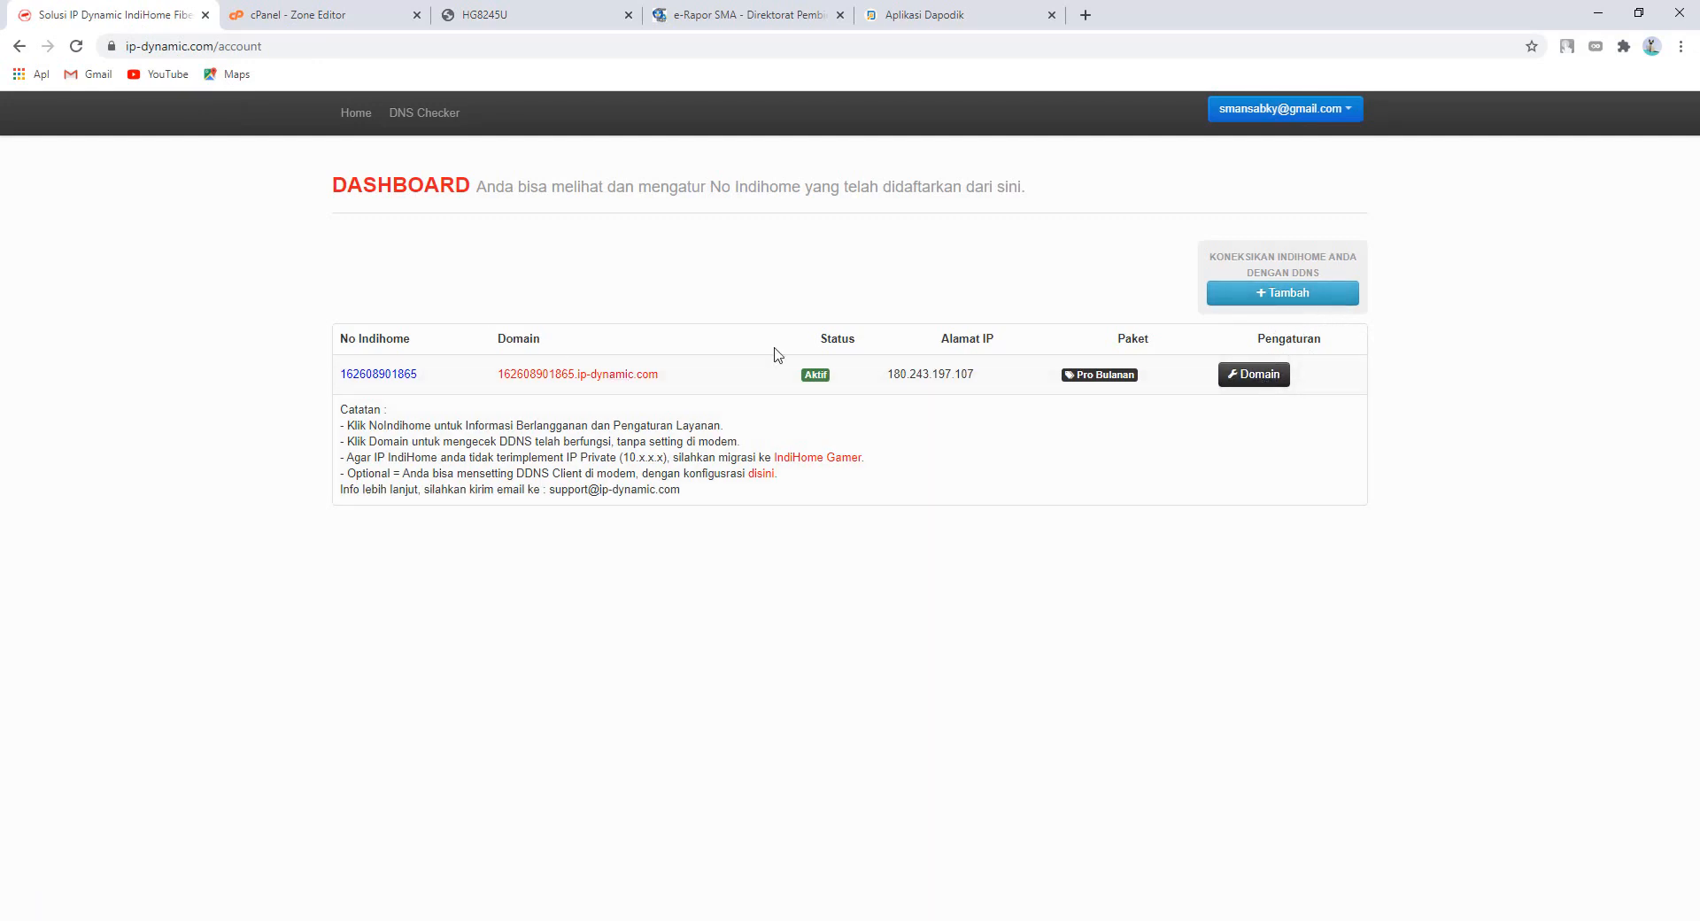
- Dismiss the IndiHome order form and open the IndiHome connection's domain settings
{"action": "left_click", "coordinate": [1298, 304]}
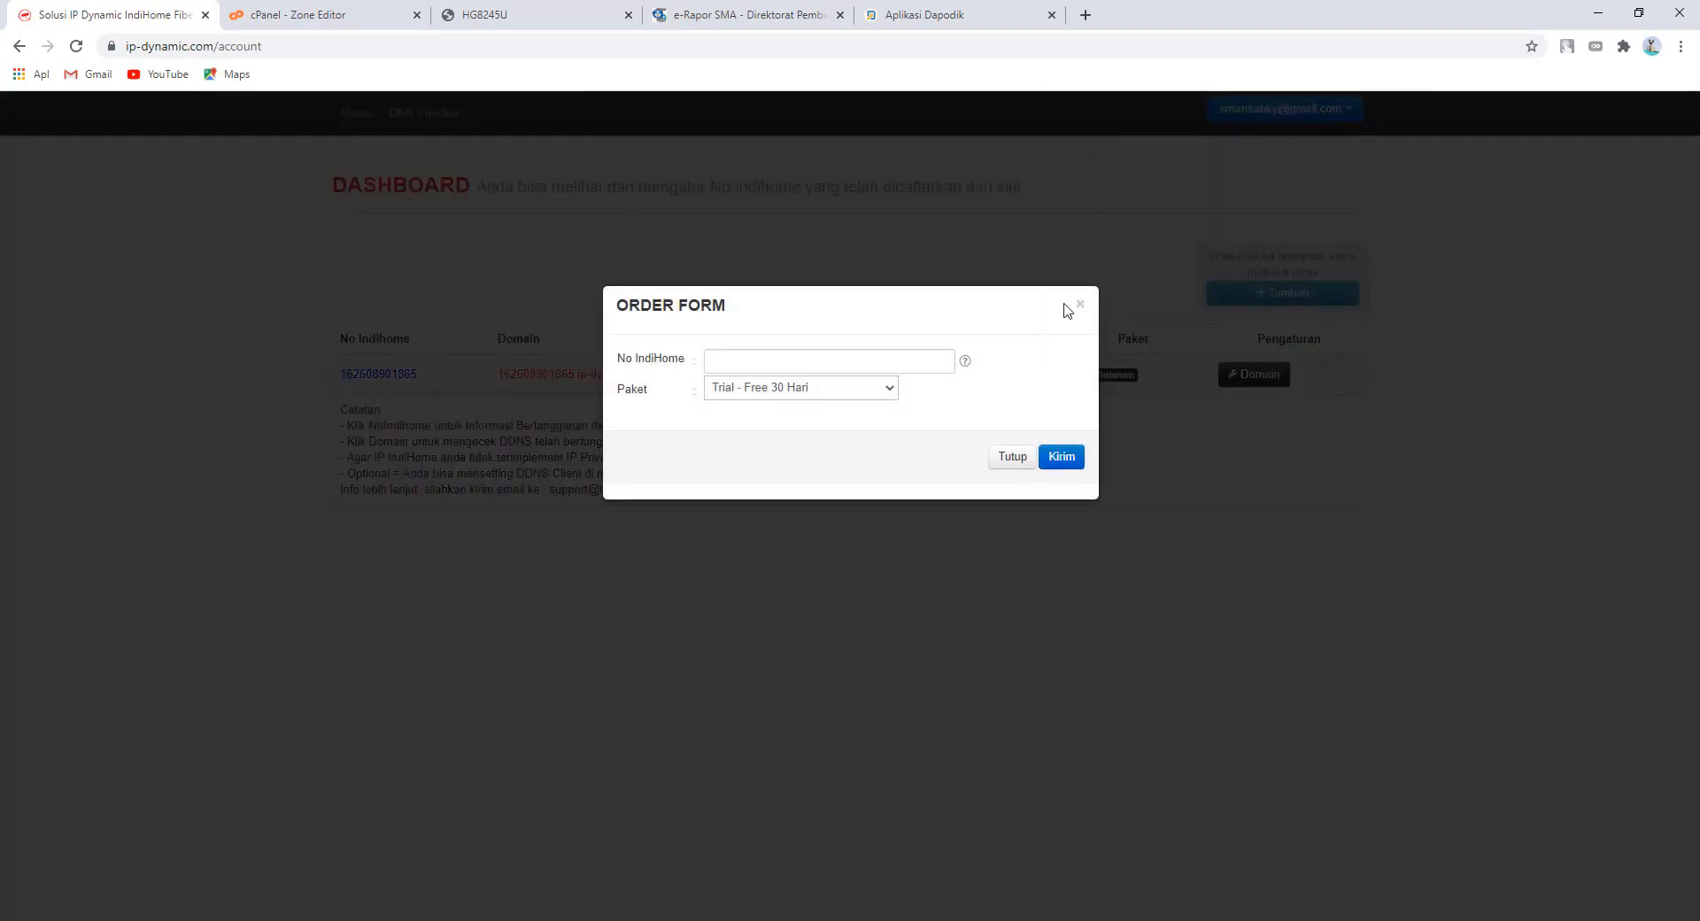
{"action": "left_click", "coordinate": [1079, 303]}
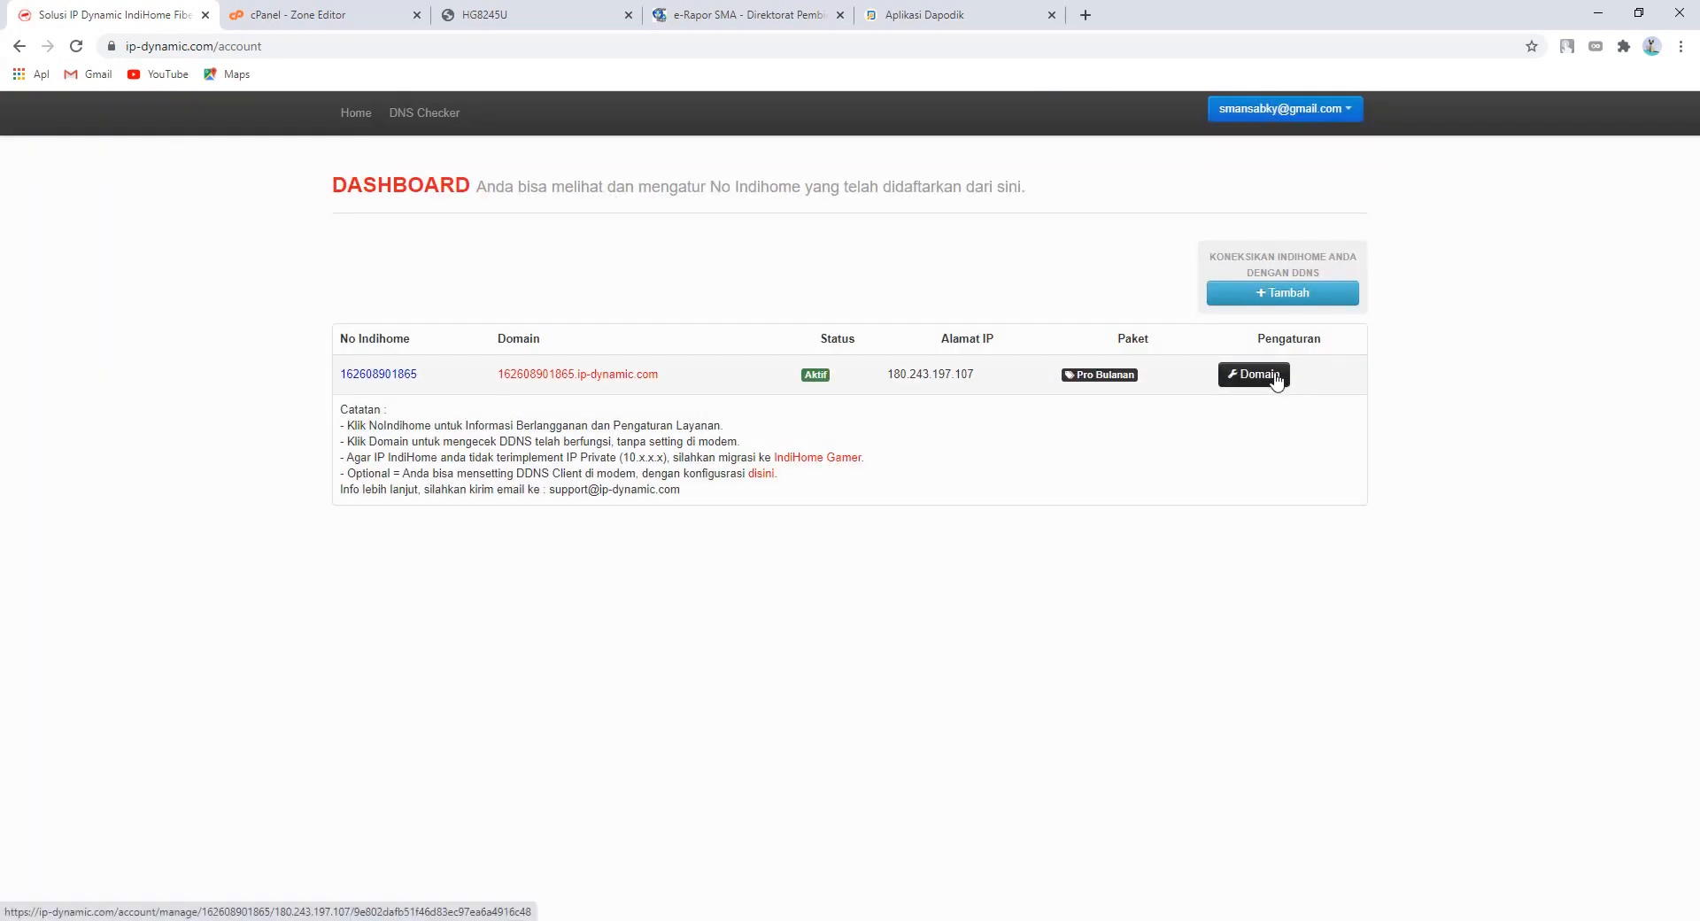
{"action": "left_click", "coordinate": [1254, 374]}
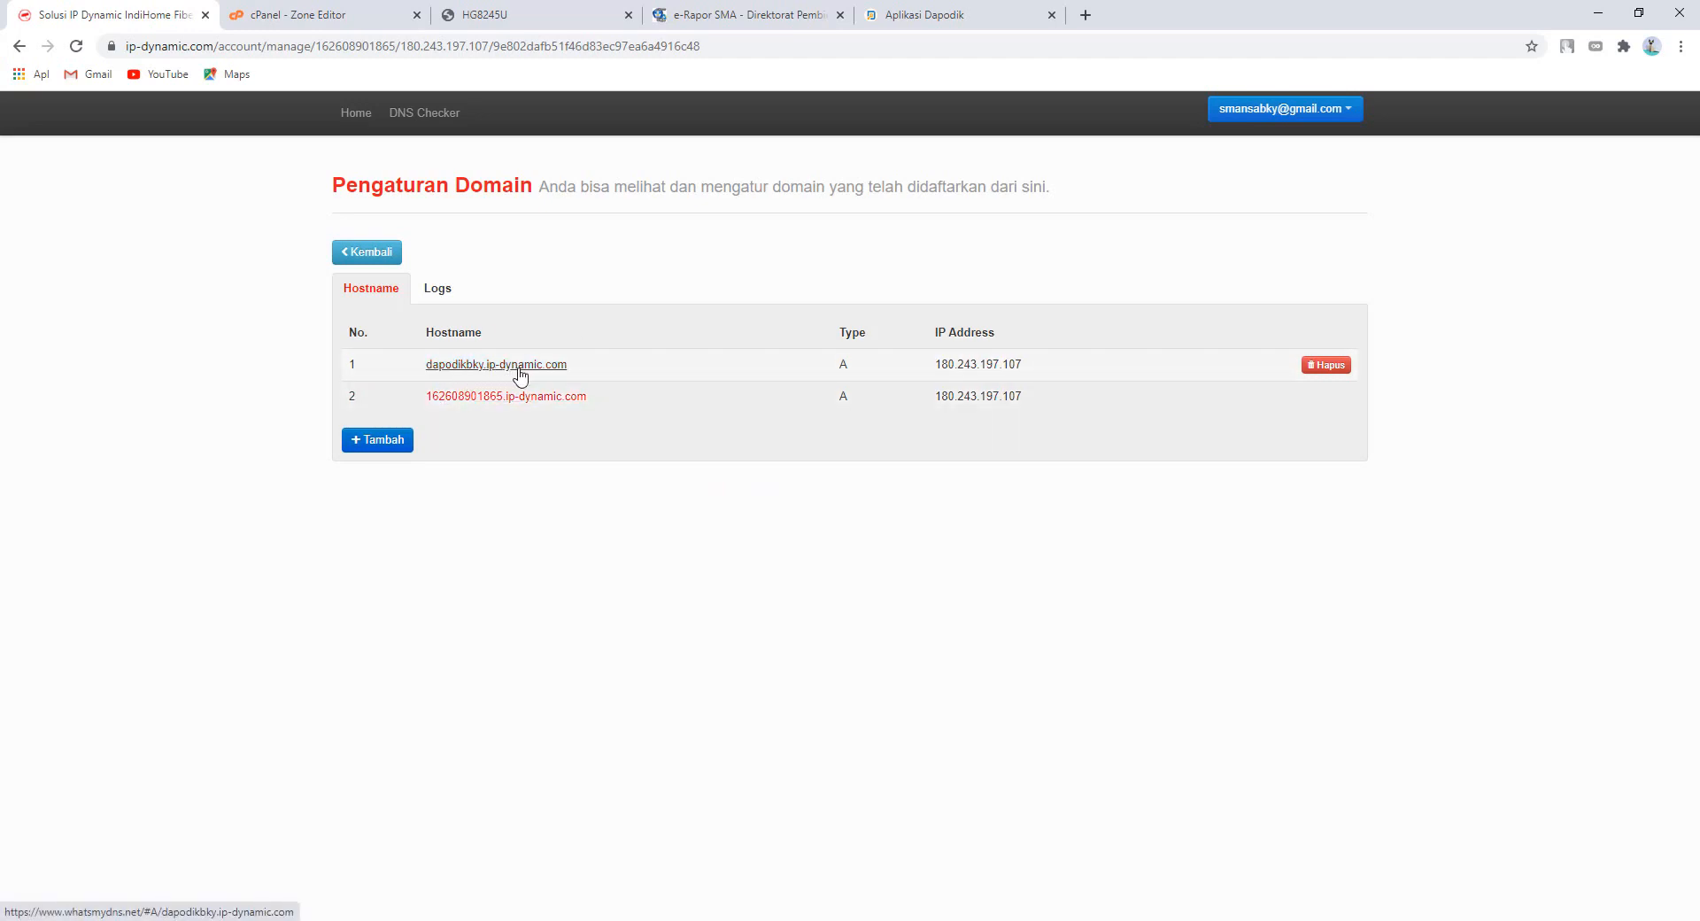
- Draft a 'dapodik' hostname, check record types, discard it, and return to cPanel home
{"action": "left_click", "coordinate": [380, 440]}
{"action": "left_click", "coordinate": [755, 361]}
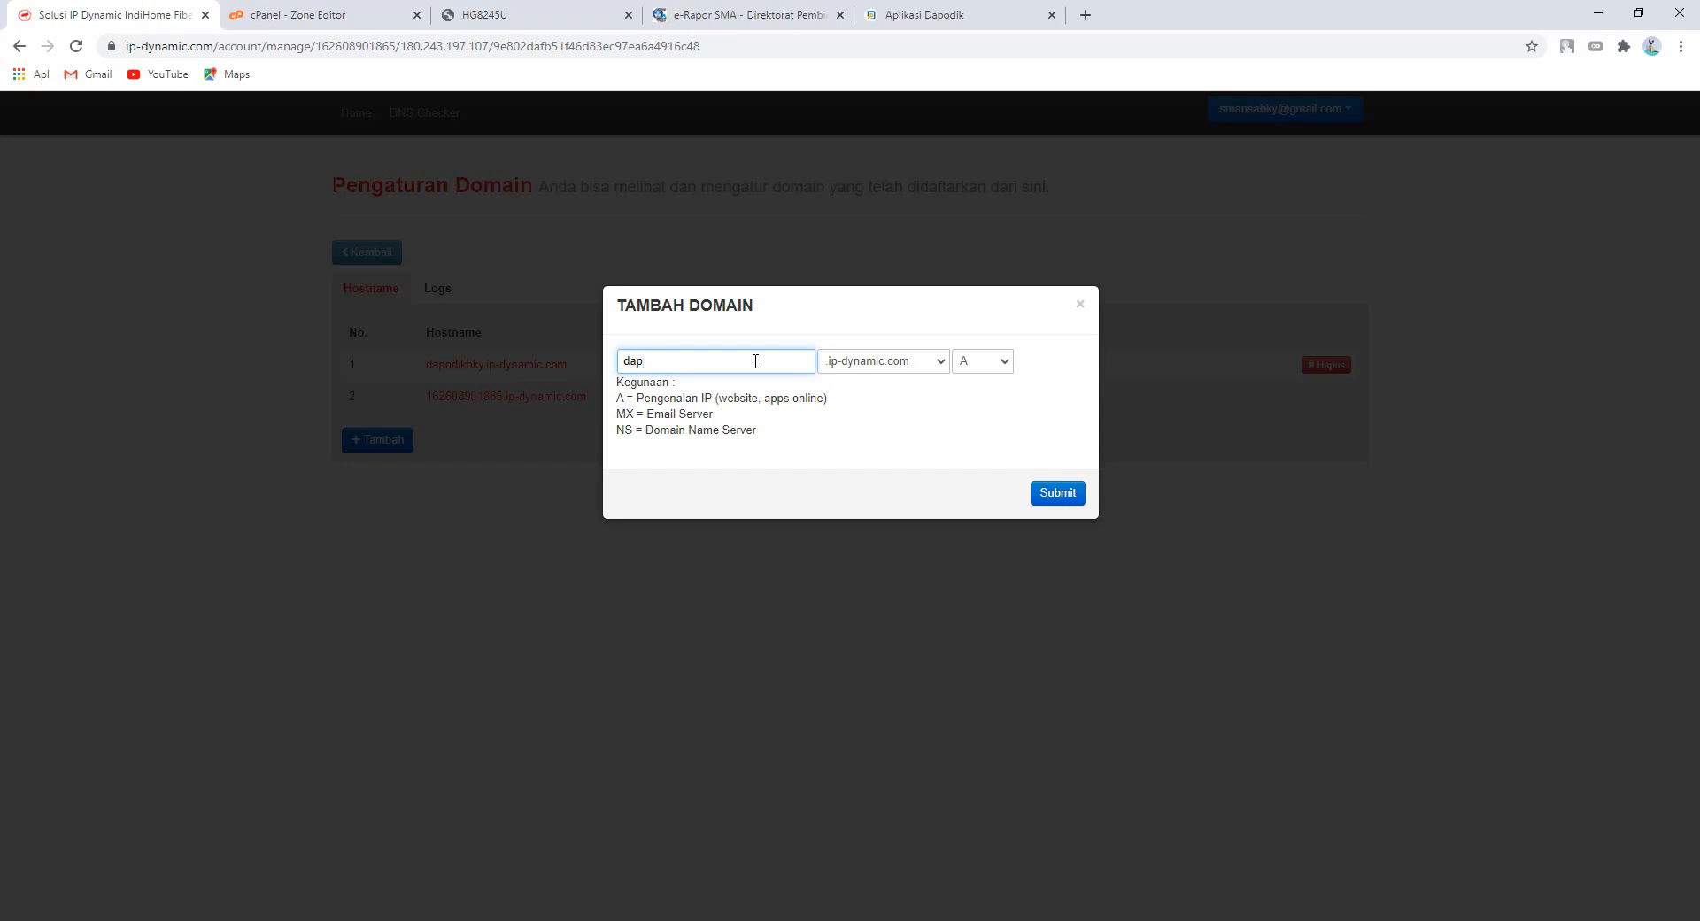
{"action": "type", "text": "dapodik"}
{"action": "left_click", "coordinate": [1003, 368]}
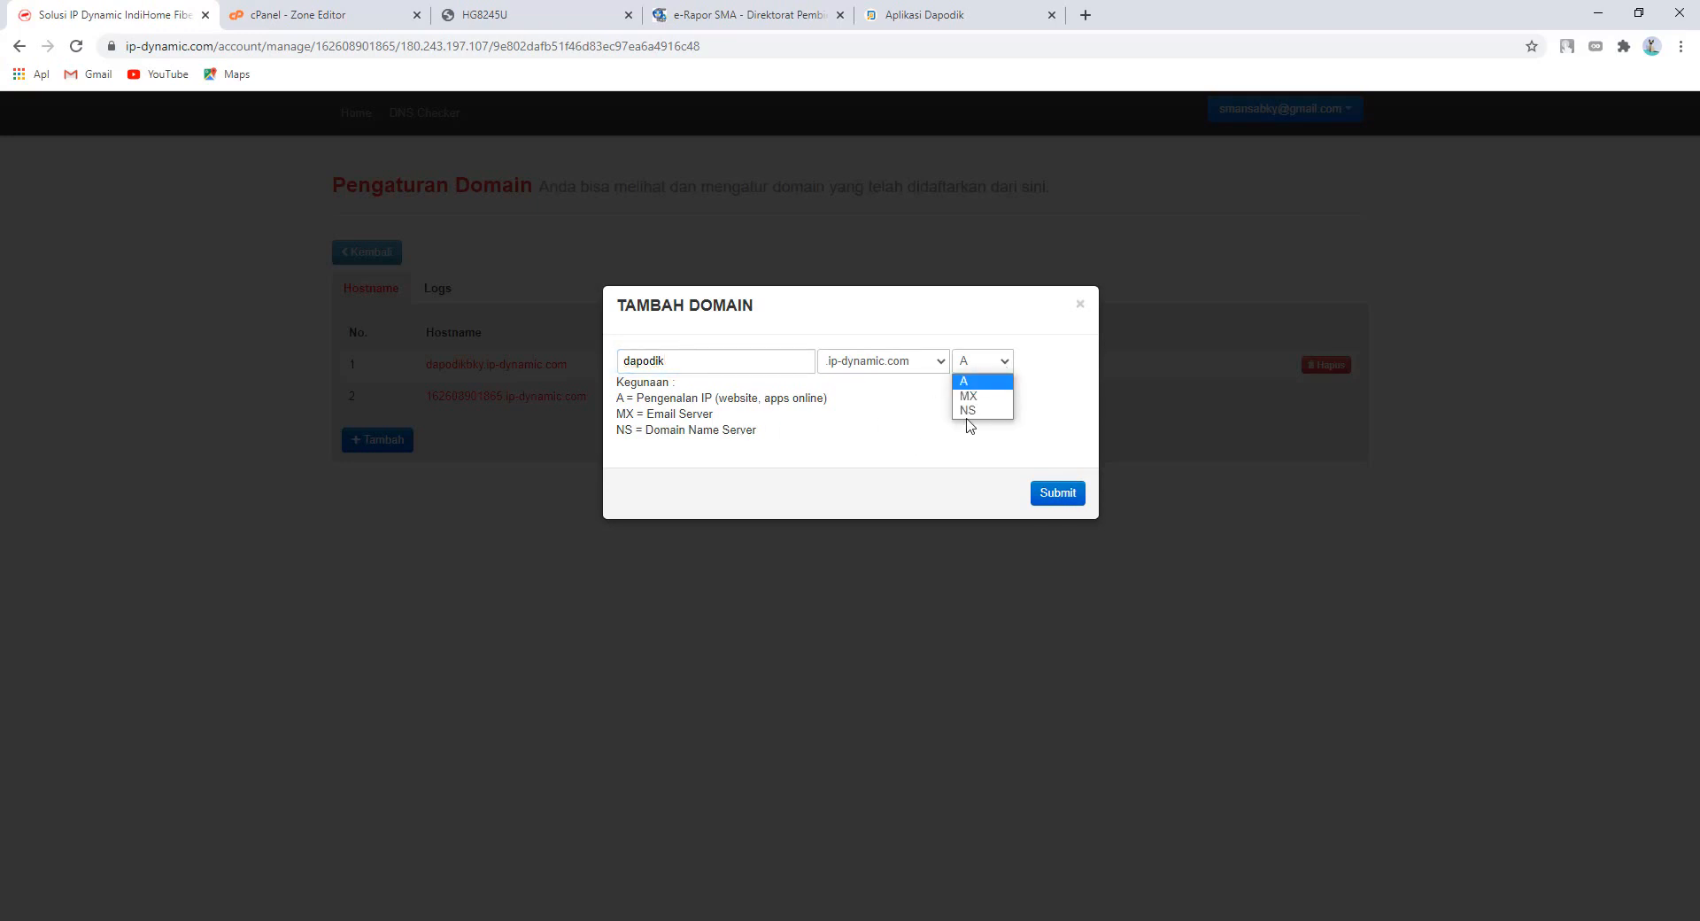
{"action": "left_click", "coordinate": [1080, 304]}
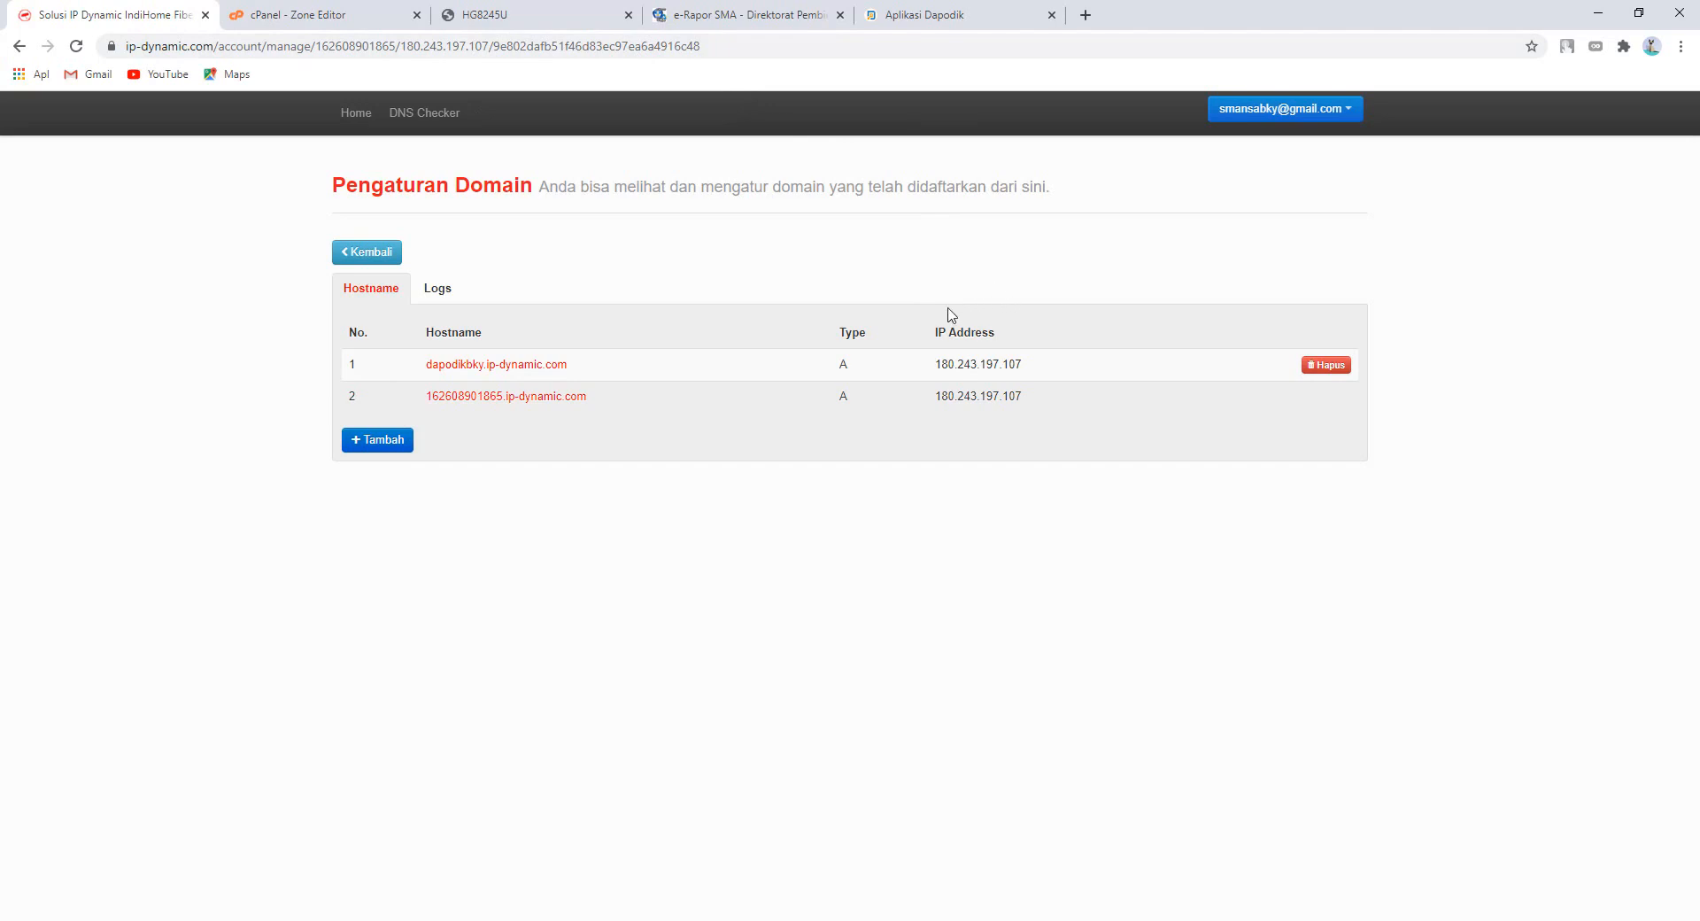
{"action": "left_click", "coordinate": [298, 15]}
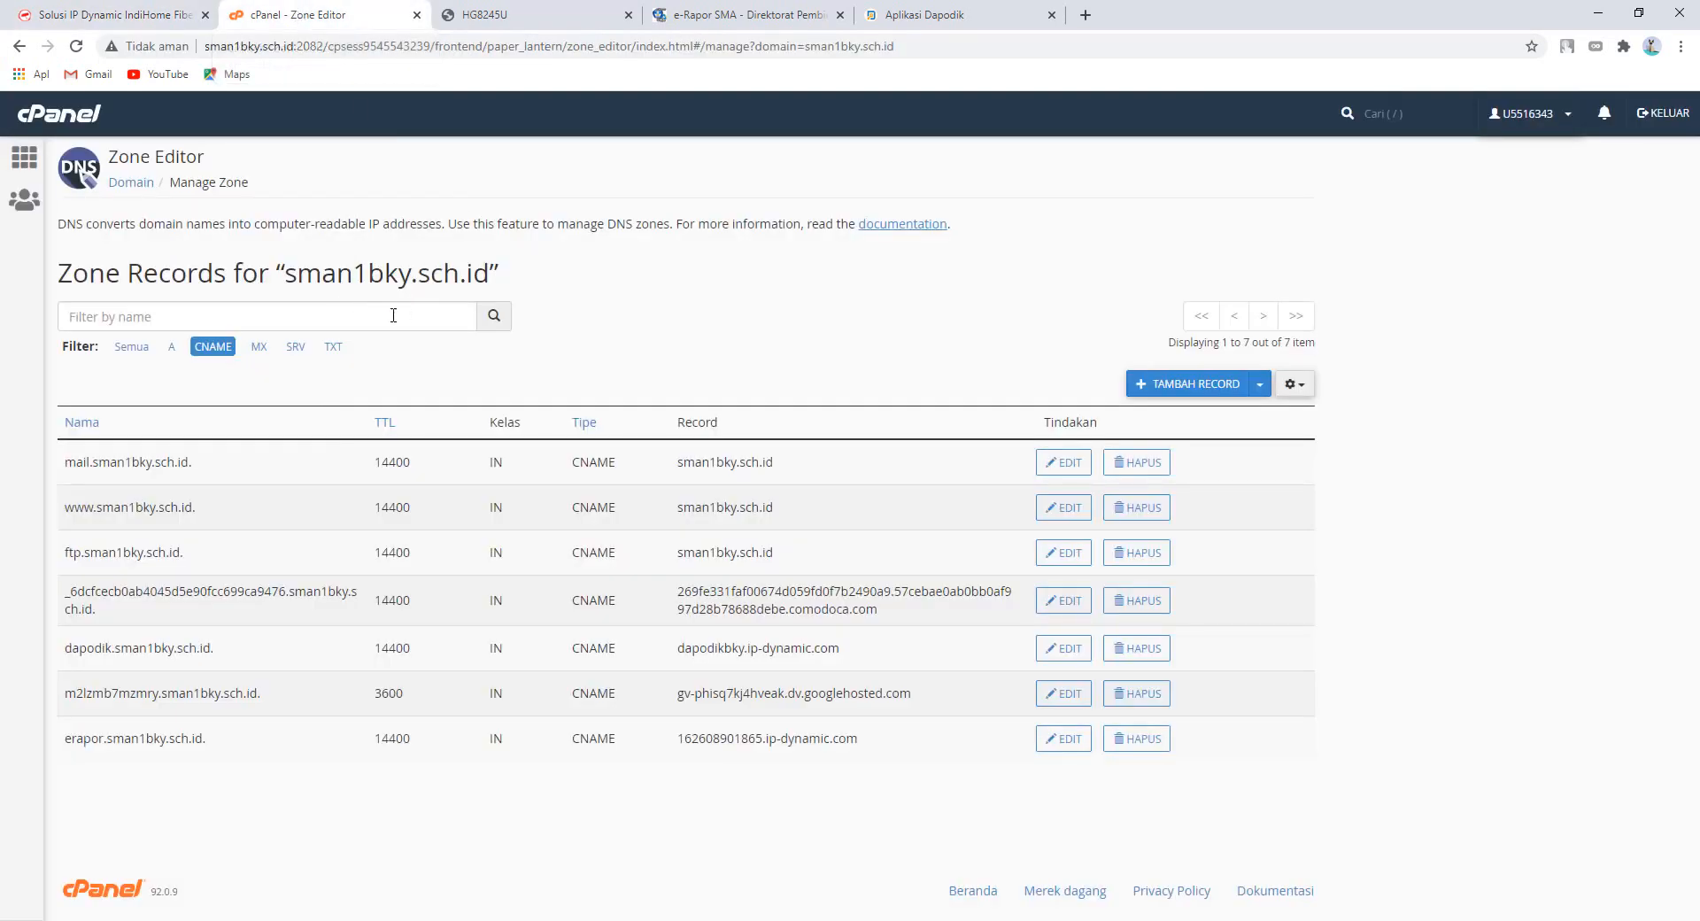
{"action": "left_click", "coordinate": [25, 157]}
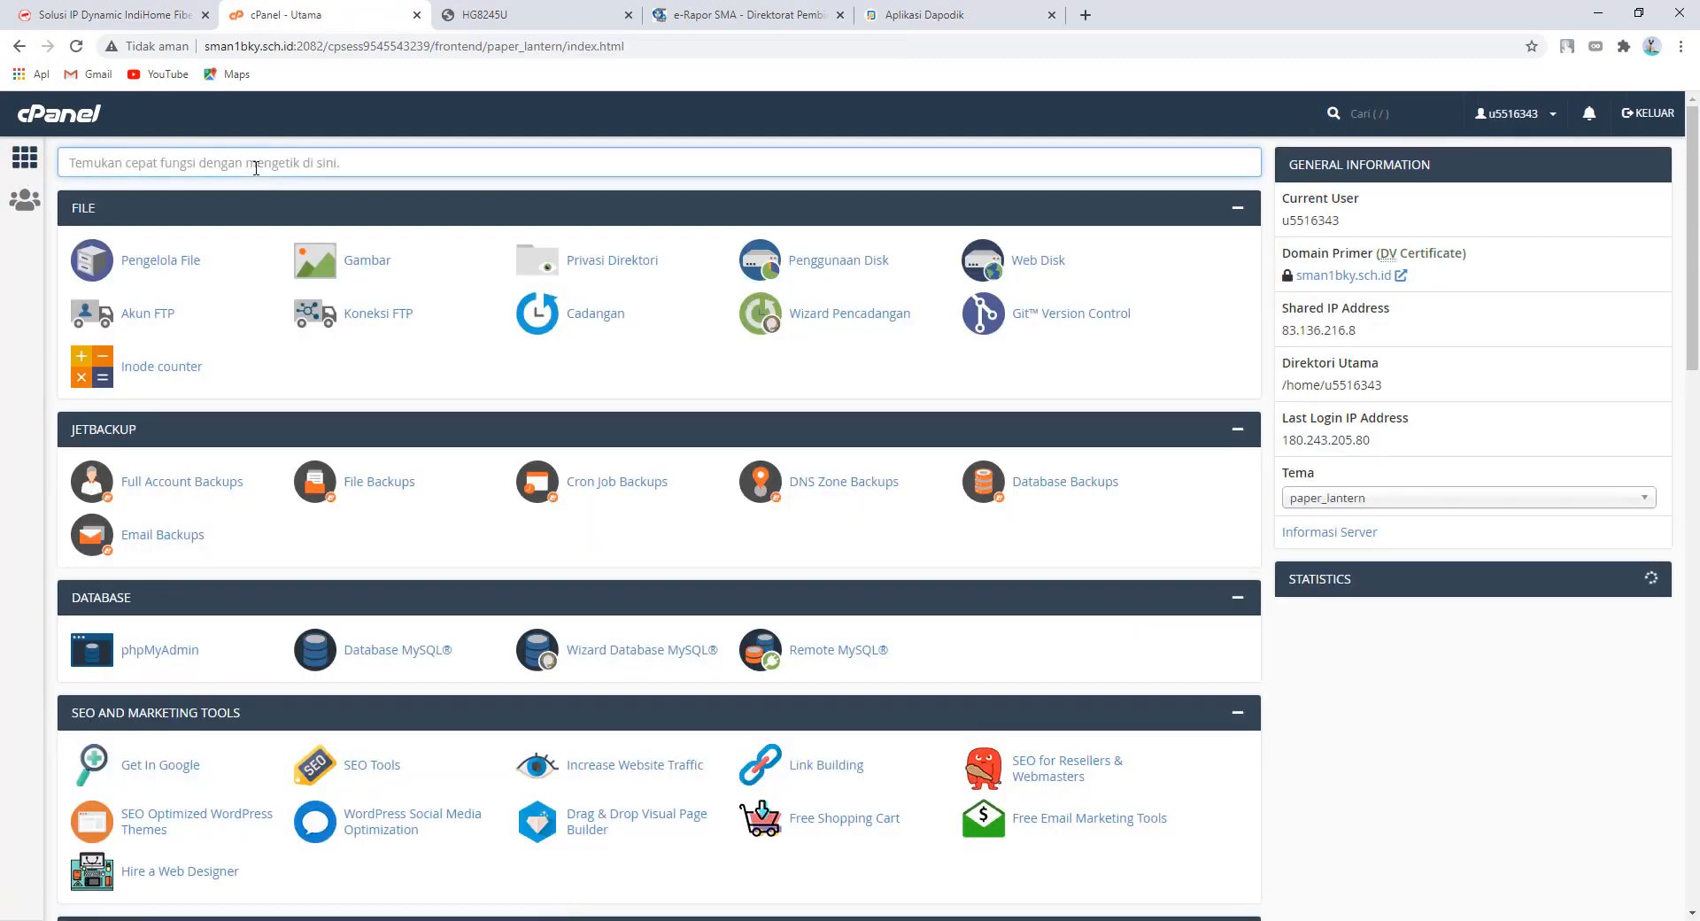
- Open Zone Editor via 'zon' and start a new CNAME record named dapodik
{"action": "type", "text": "zone"}
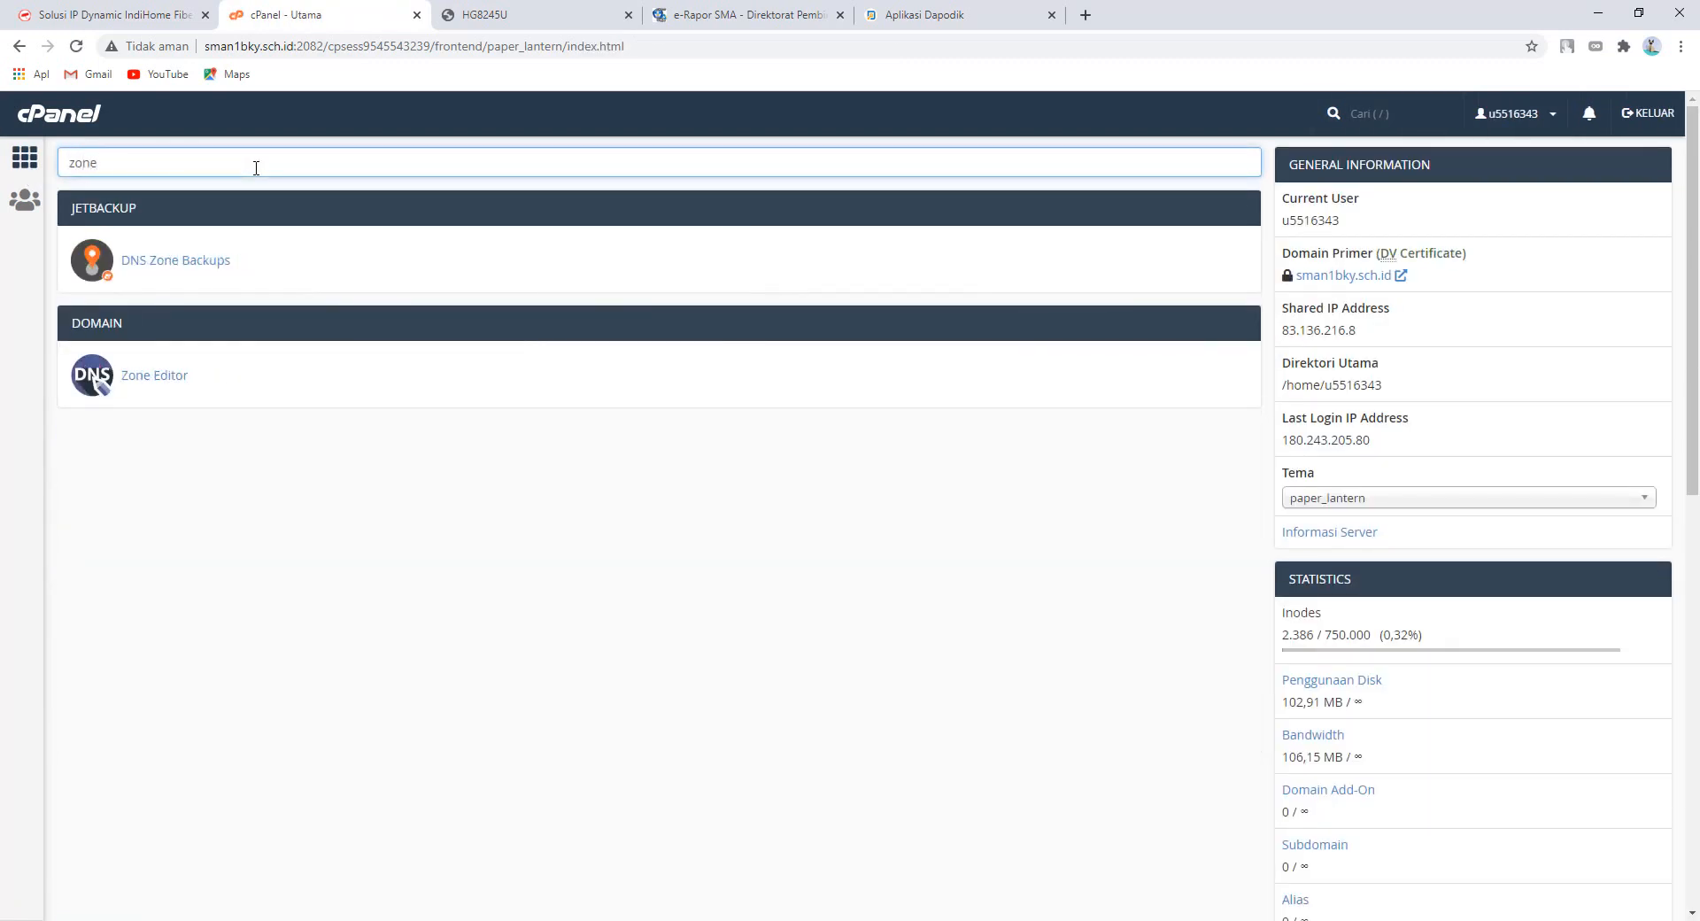
{"action": "left_click", "coordinate": [146, 377]}
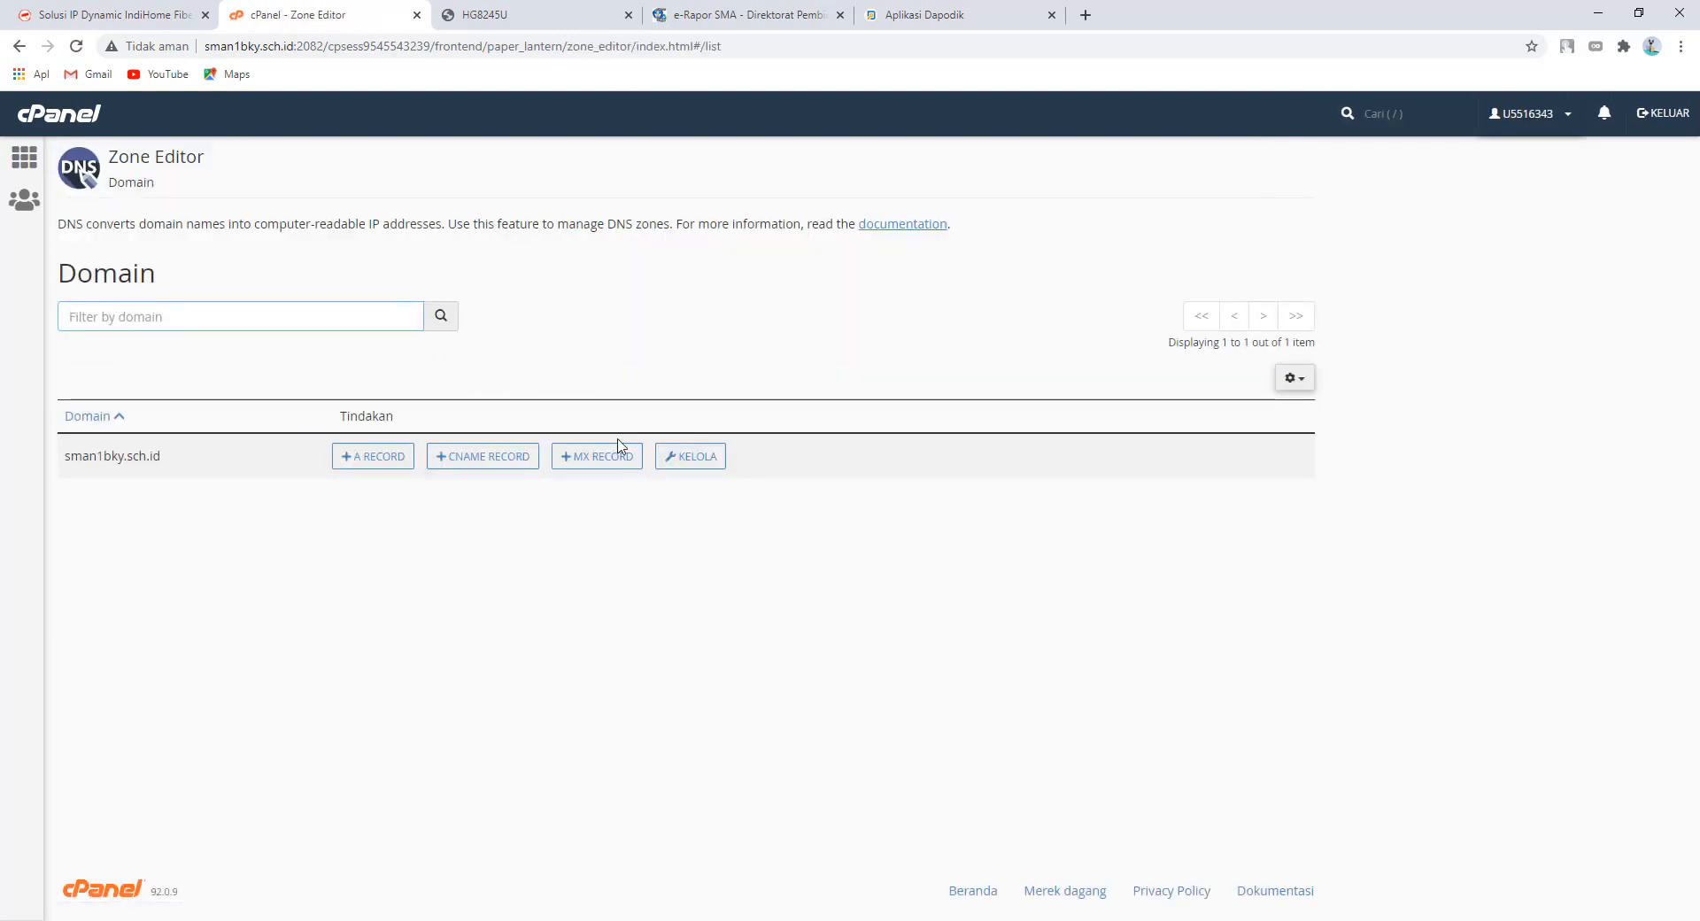
{"action": "left_click", "coordinate": [503, 466]}
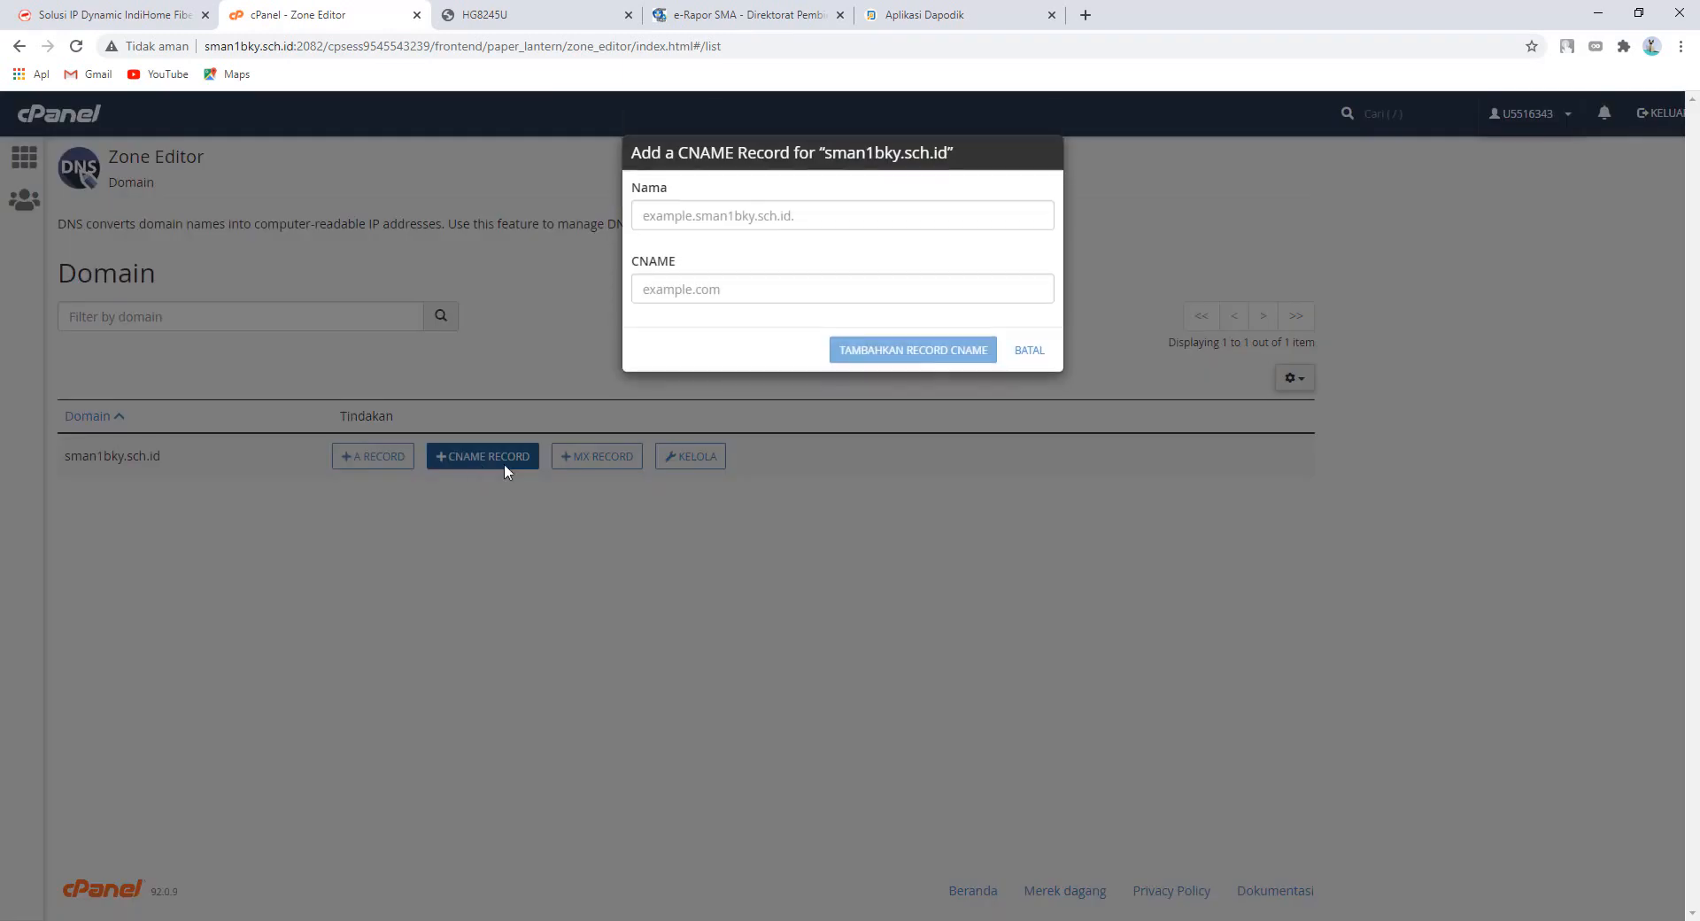
{"action": "left_click", "coordinate": [773, 233]}
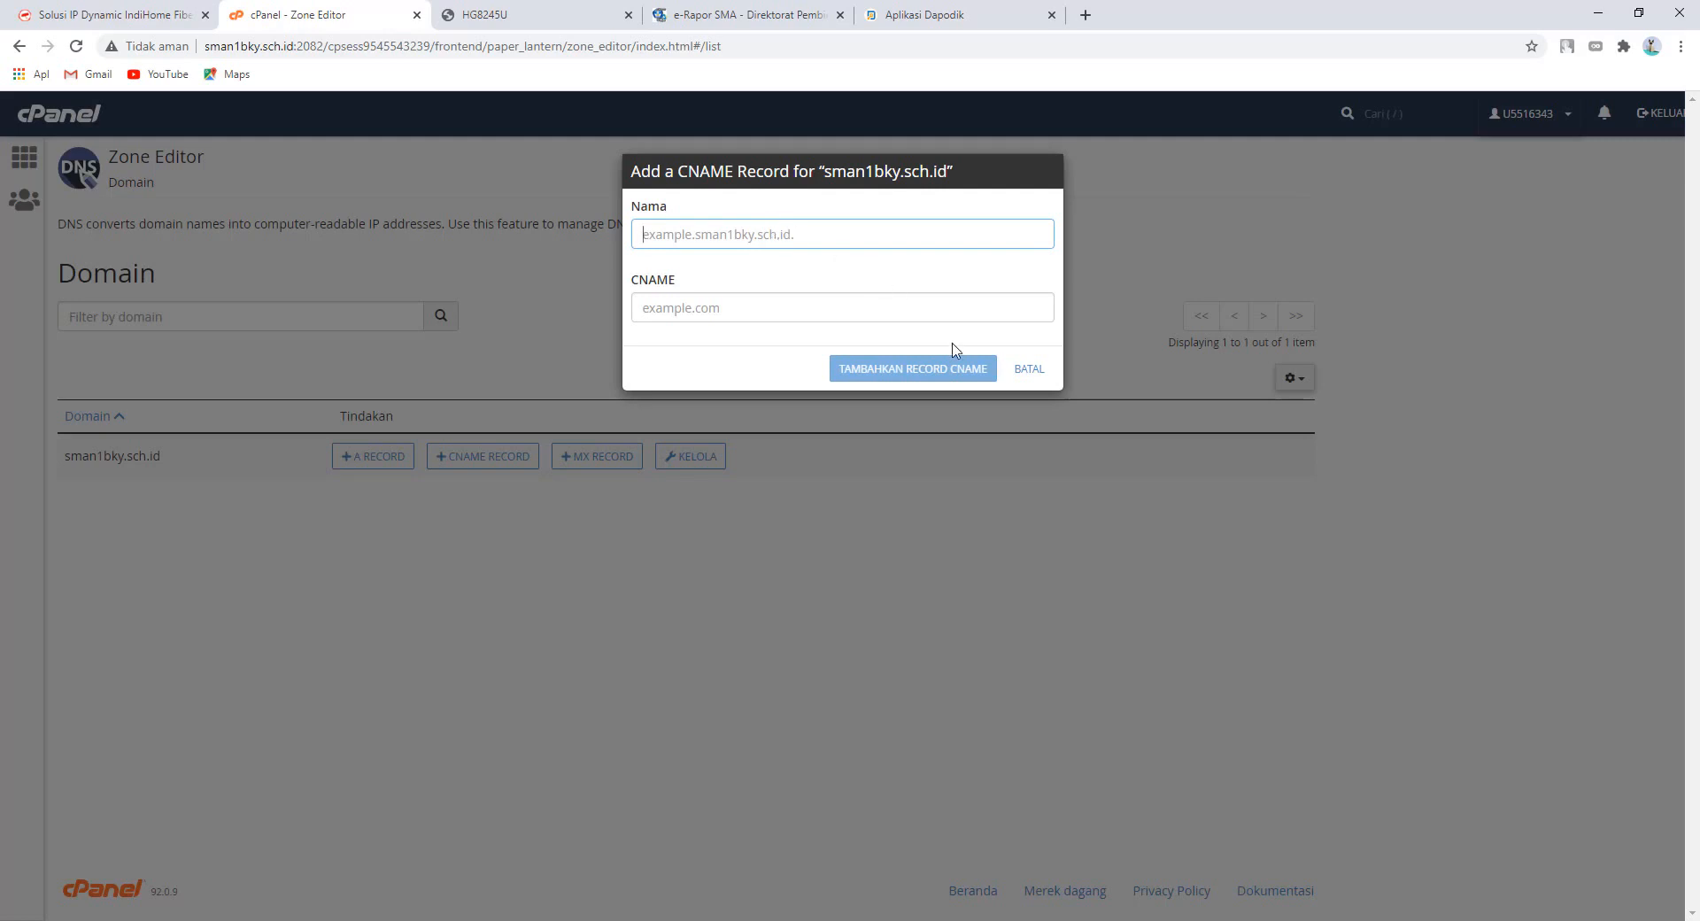
{"action": "type", "text": "dapodik"}
{"action": "left_click", "coordinate": [908, 316]}
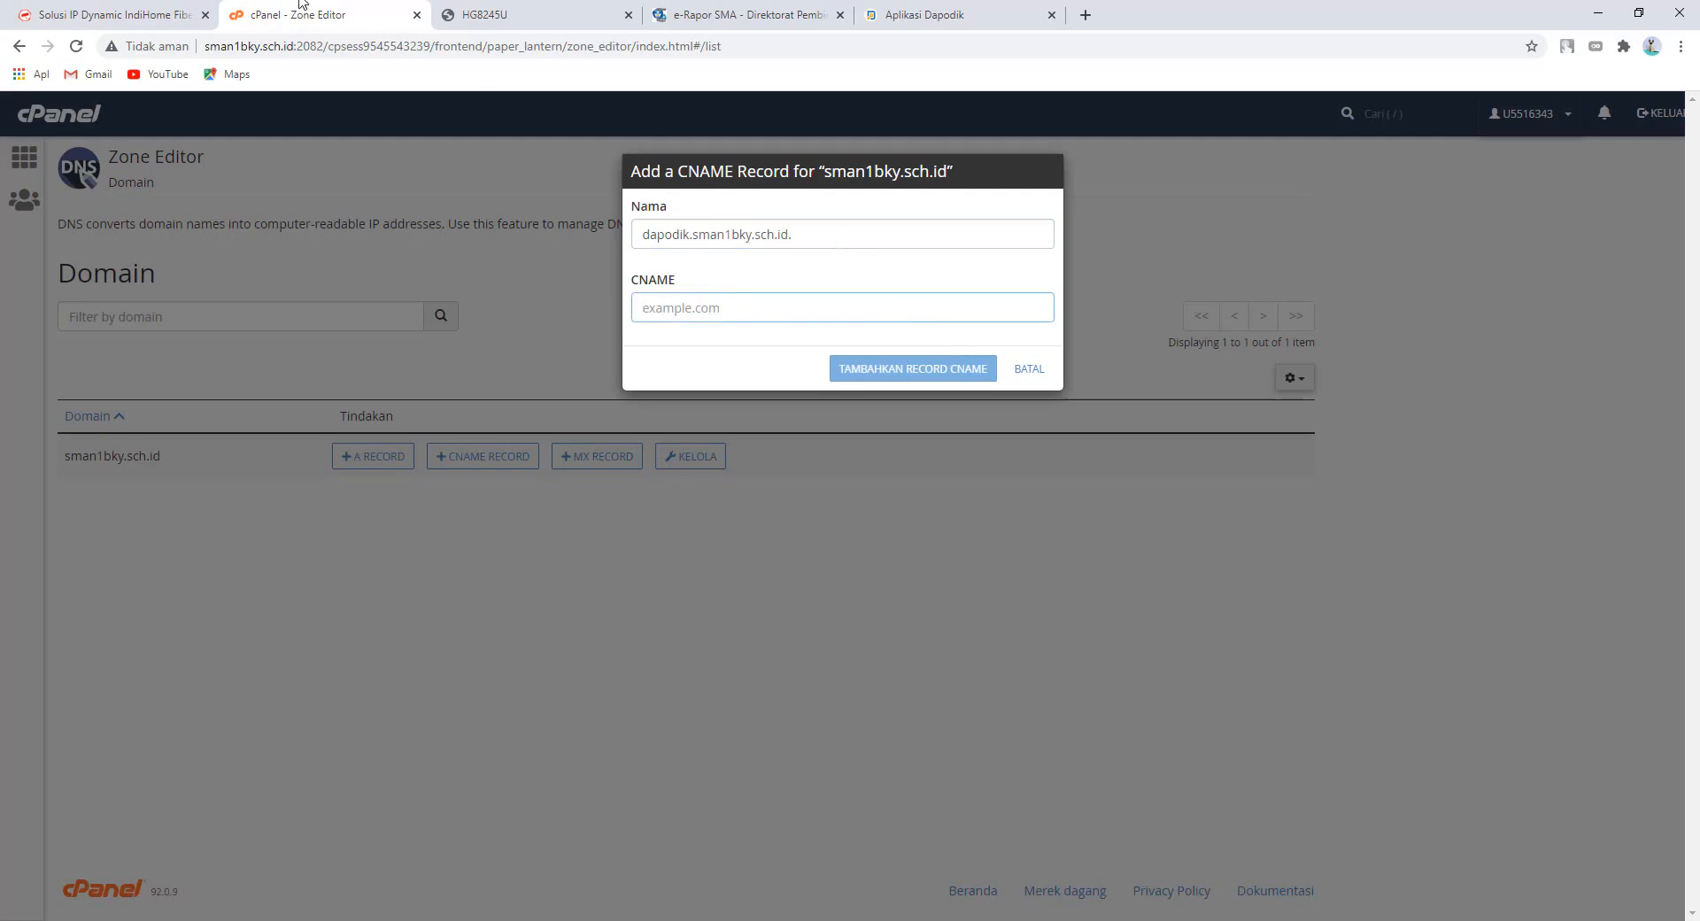
- Copy dapodikbky.ip-dynamic.com from IP Dynamic, paste it as the CNAME target, and submit
{"action": "left_click", "coordinate": [101, 12]}
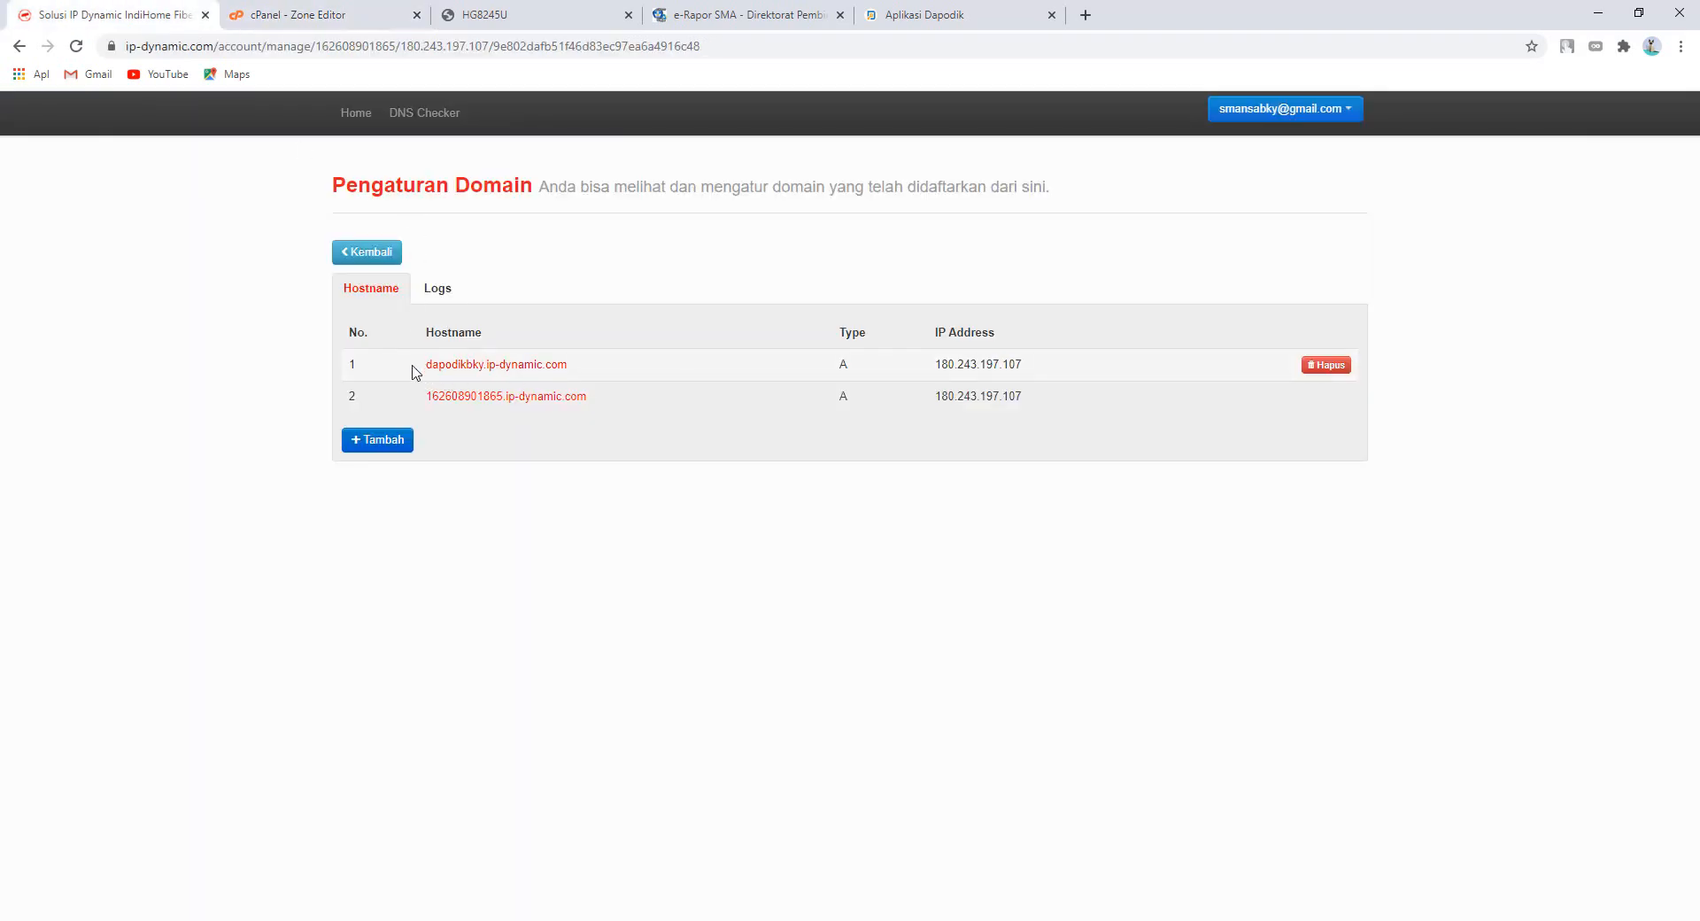
{"action": "left_click_drag", "start_coordinate": [413, 366], "coordinate": [589, 368]}
{"action": "key", "text": "ctrl+c"}
{"action": "right_click", "coordinate": [552, 365]}
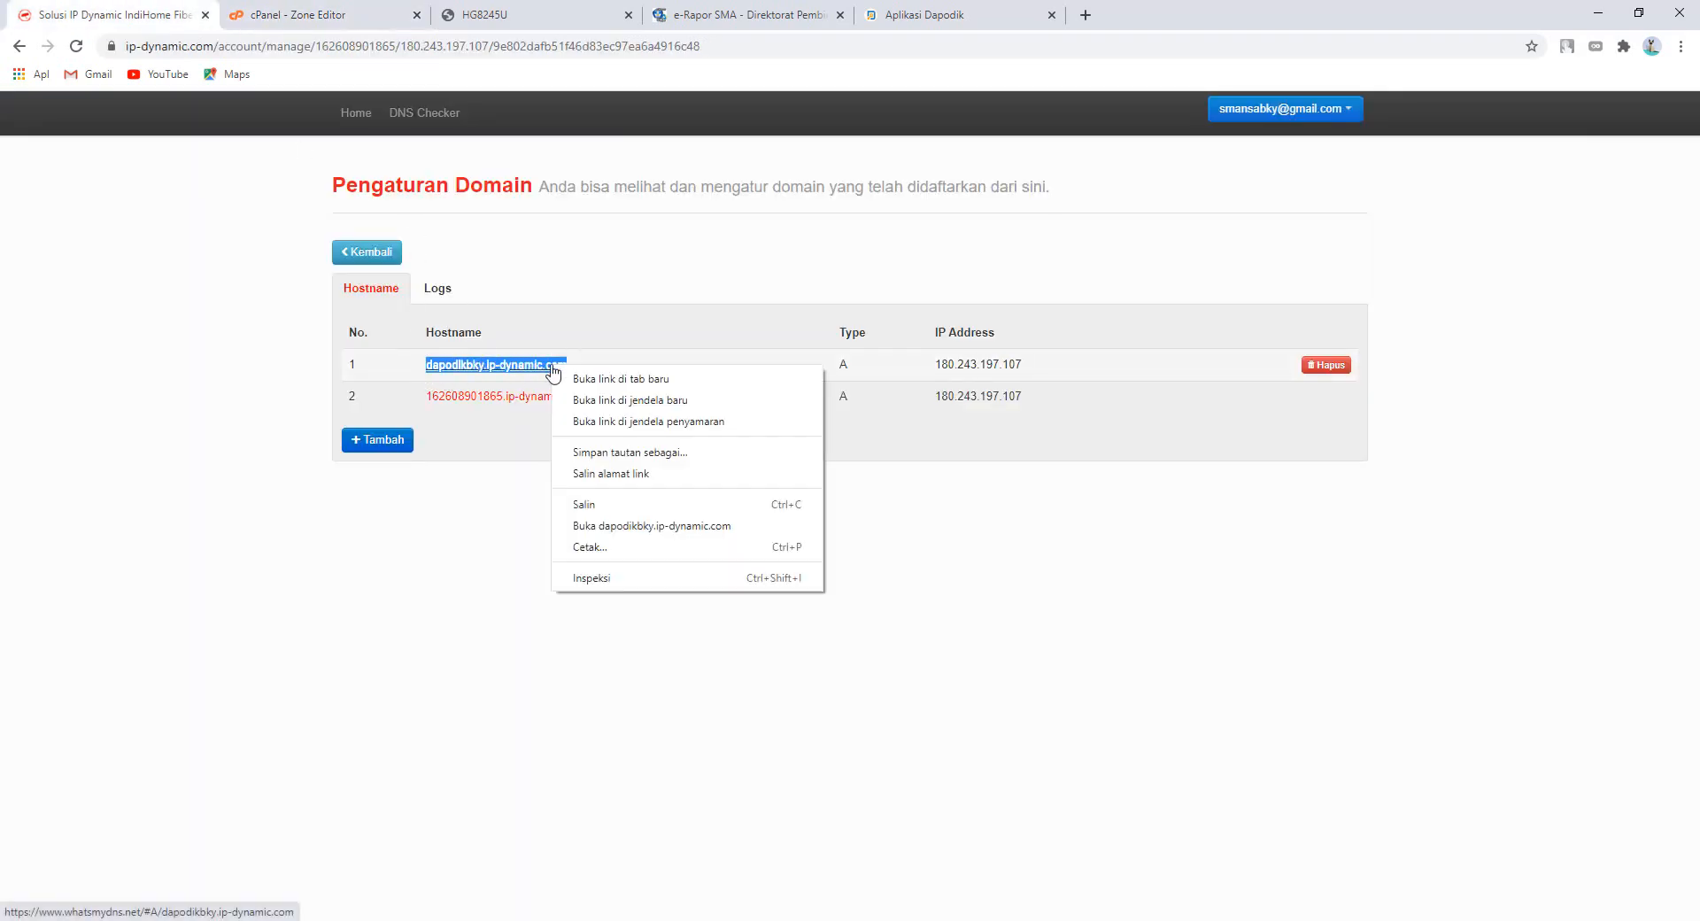
{"action": "left_click", "coordinate": [696, 504]}
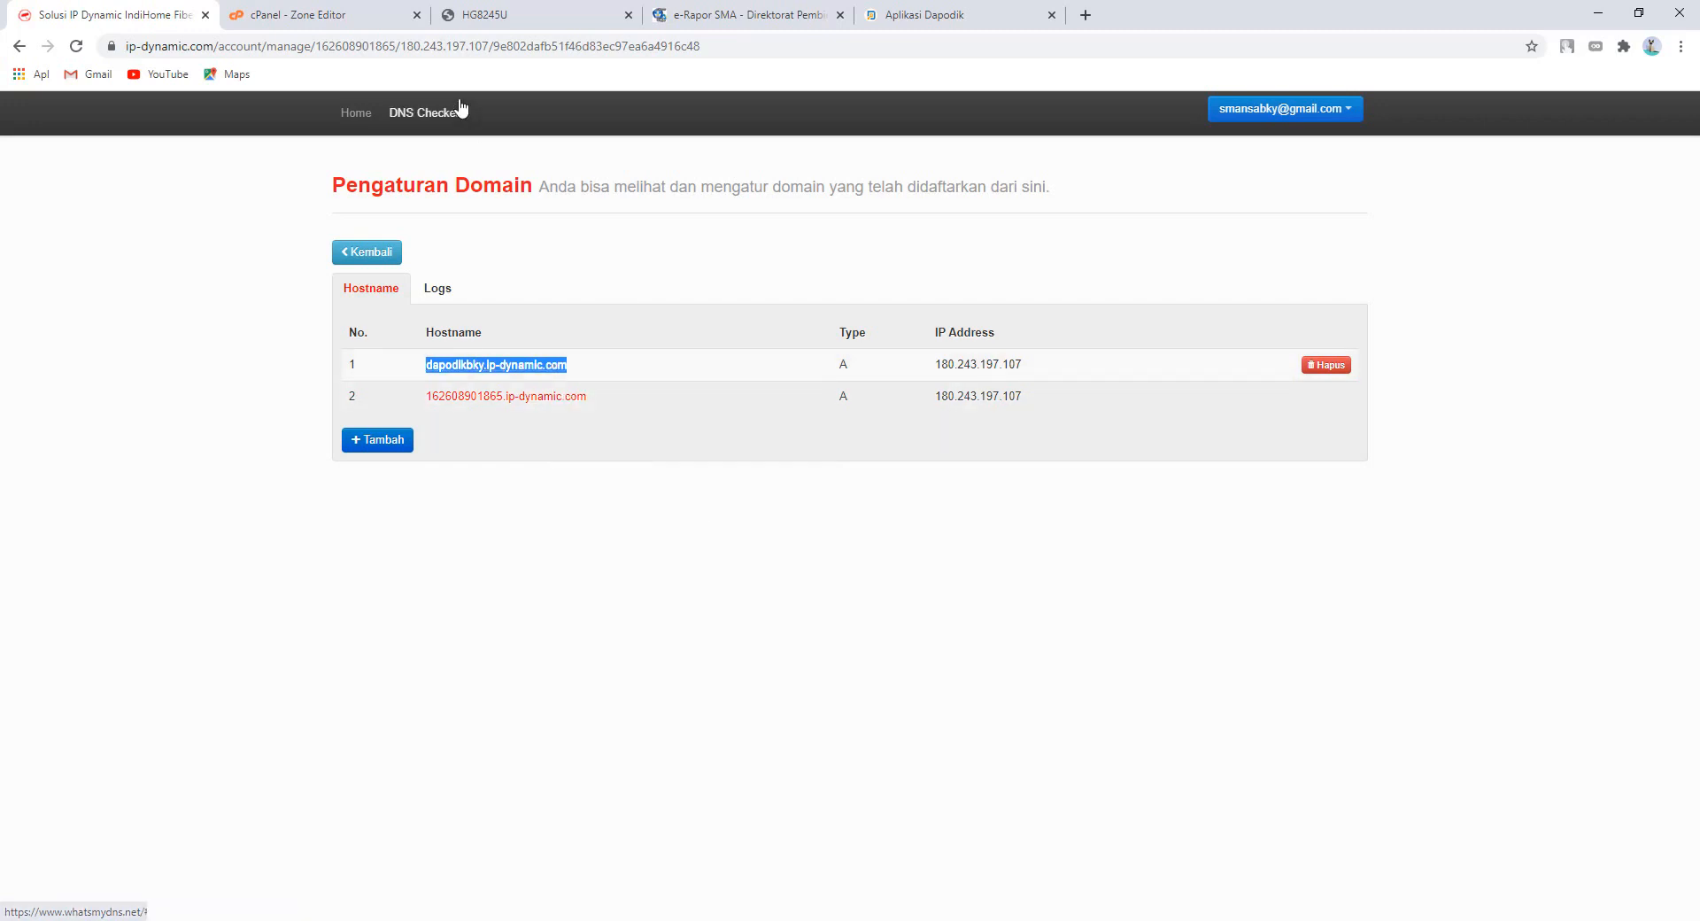
{"action": "left_click", "coordinate": [359, 14]}
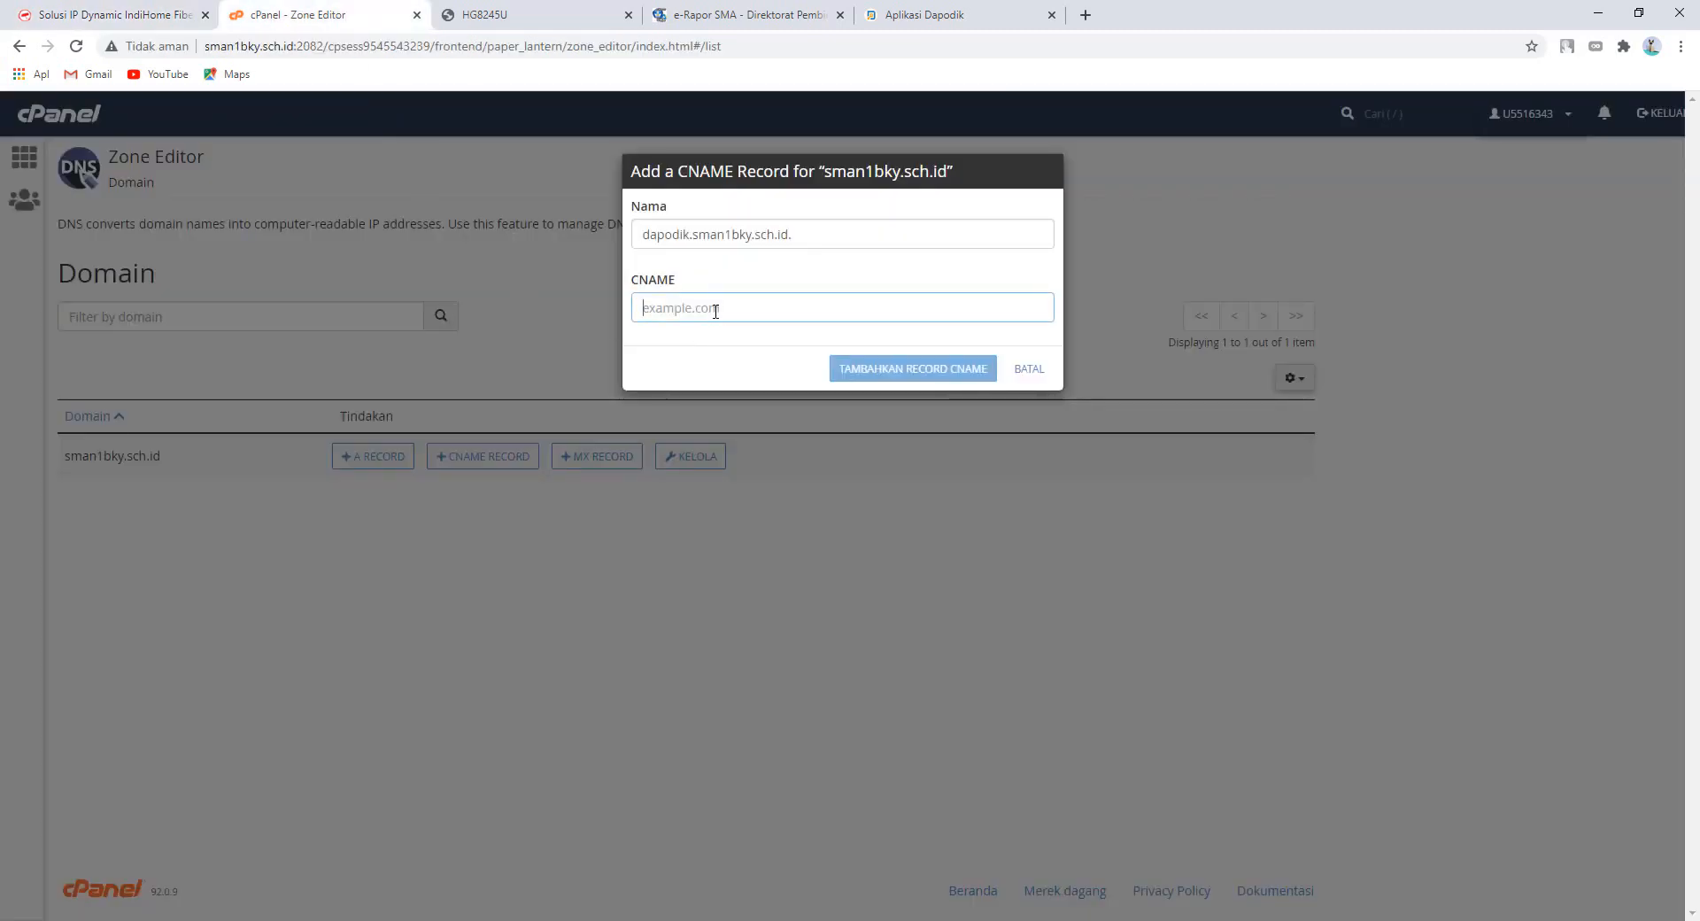
{"action": "key", "text": "ctrl+v"}
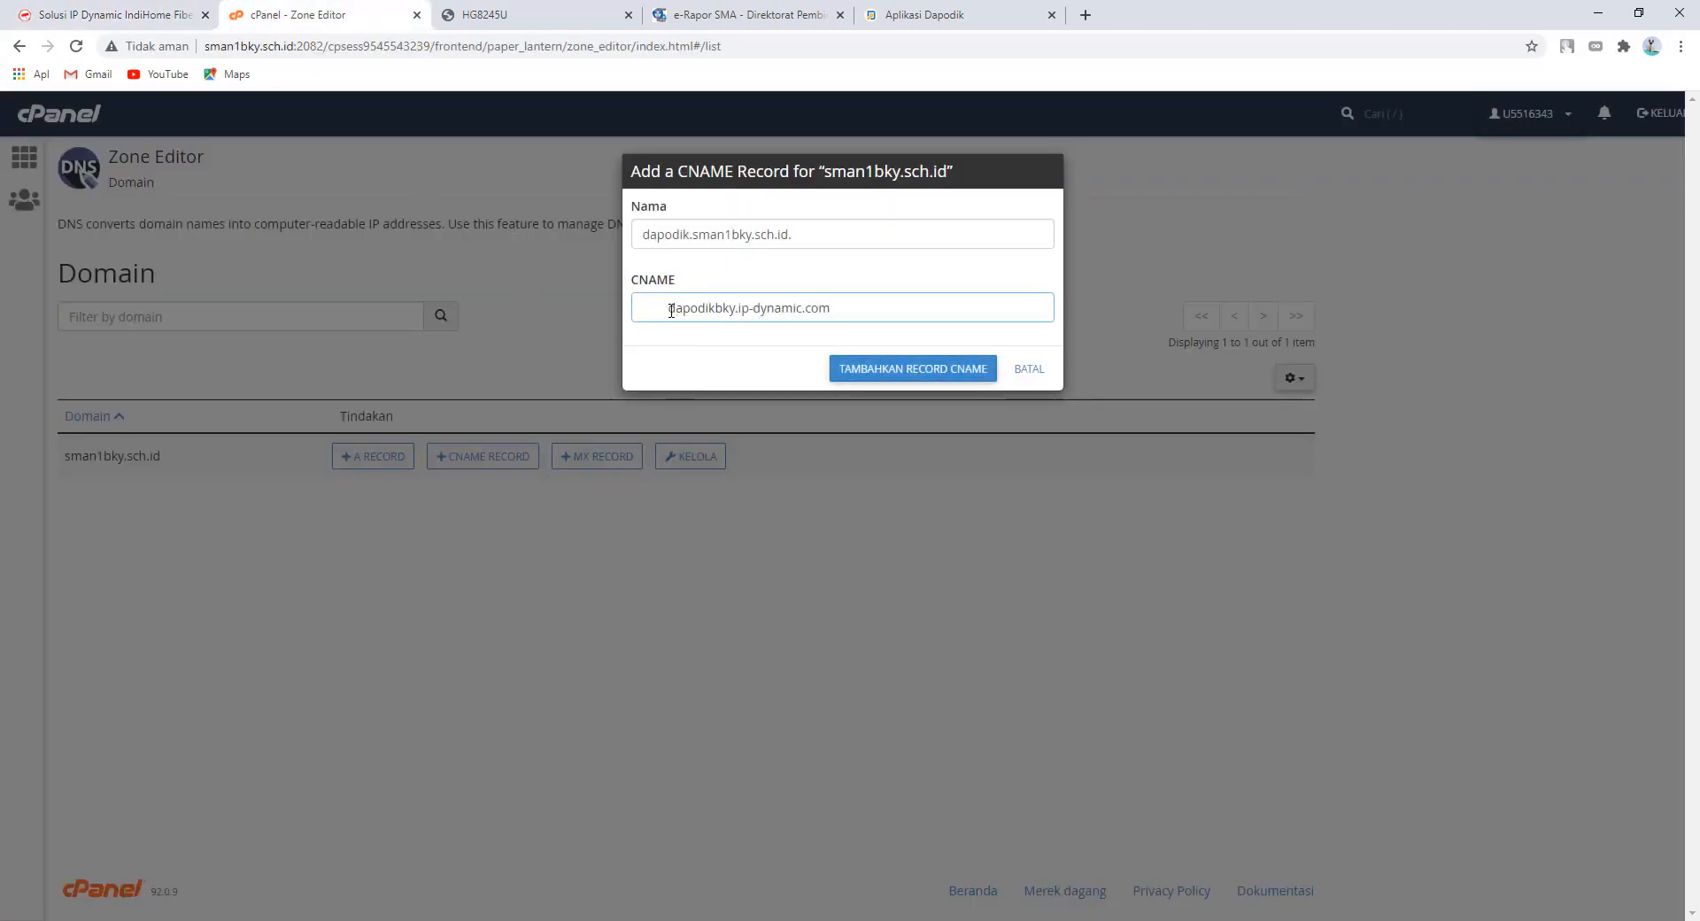
{"action": "key", "text": "BackSpace"}
{"action": "left_click", "coordinate": [953, 372]}
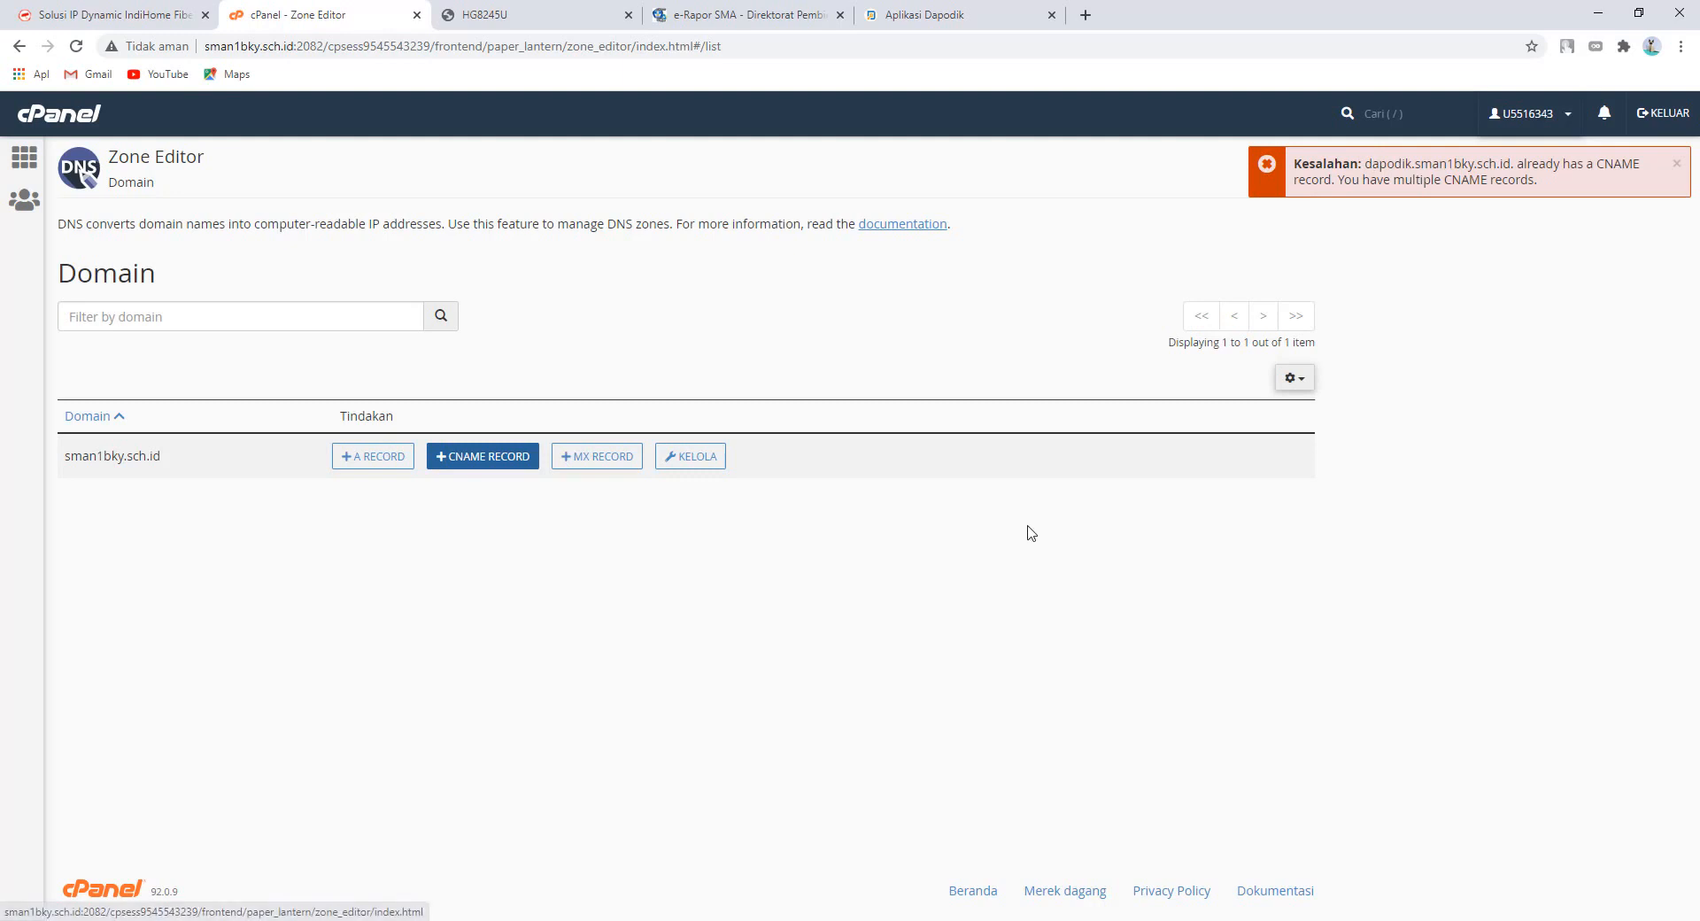
- Compare the dapodik CNAME target with IP Dynamic's hostname, cancel unchanged, then view router port mapping
{"action": "left_click", "coordinate": [691, 462]}
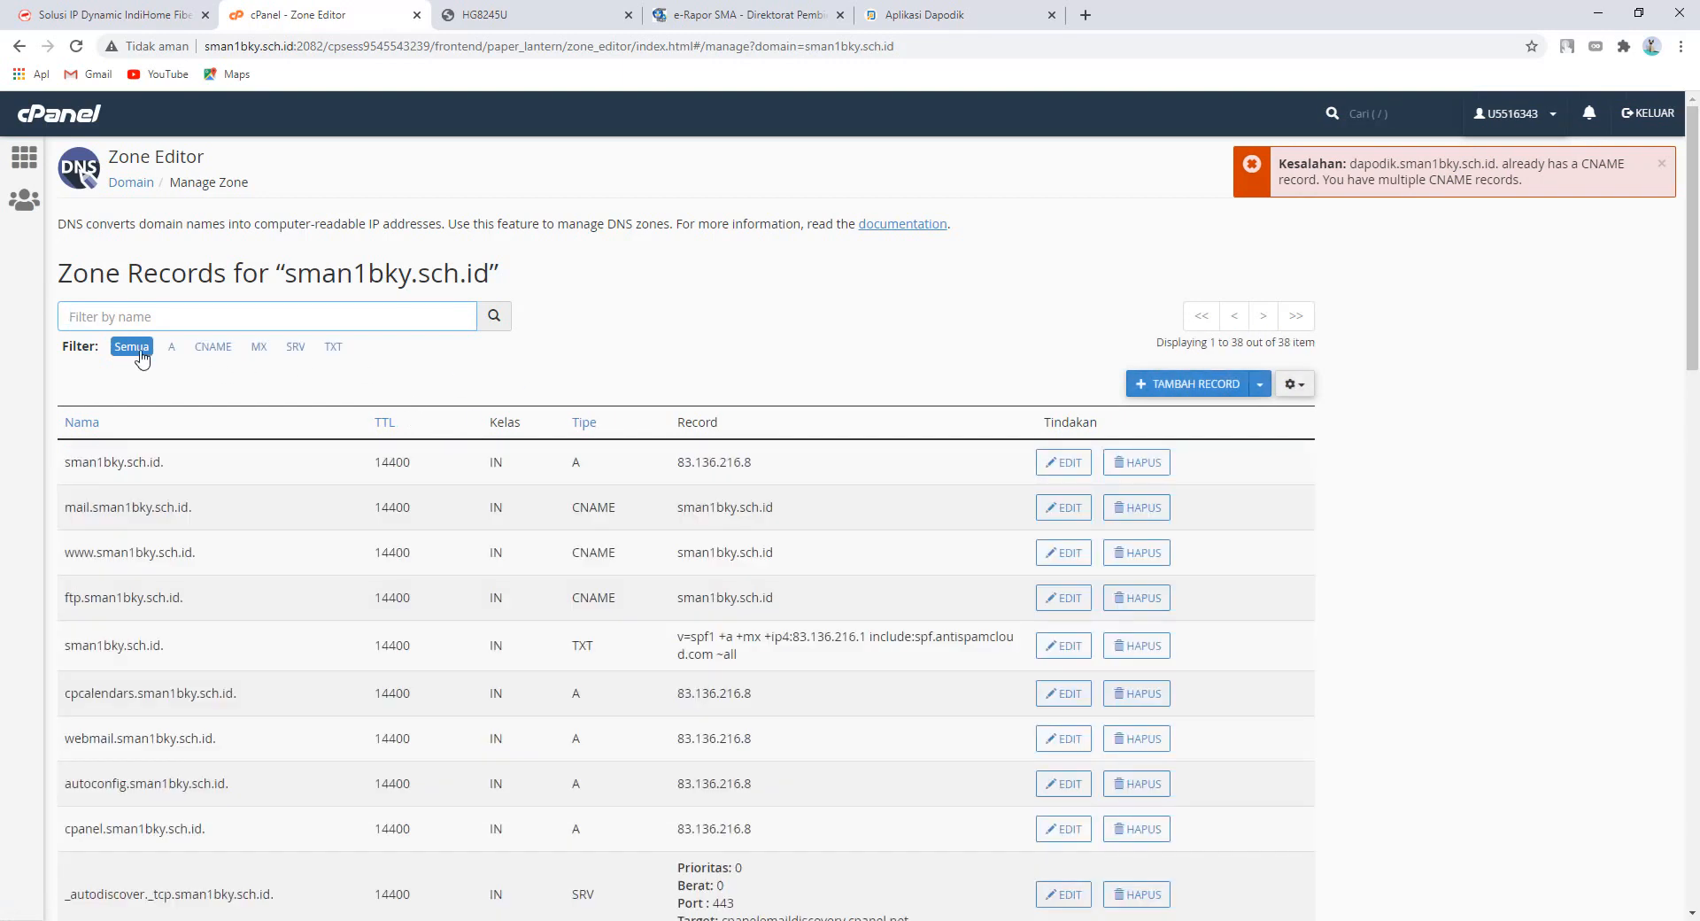
{"action": "left_click", "coordinate": [196, 346]}
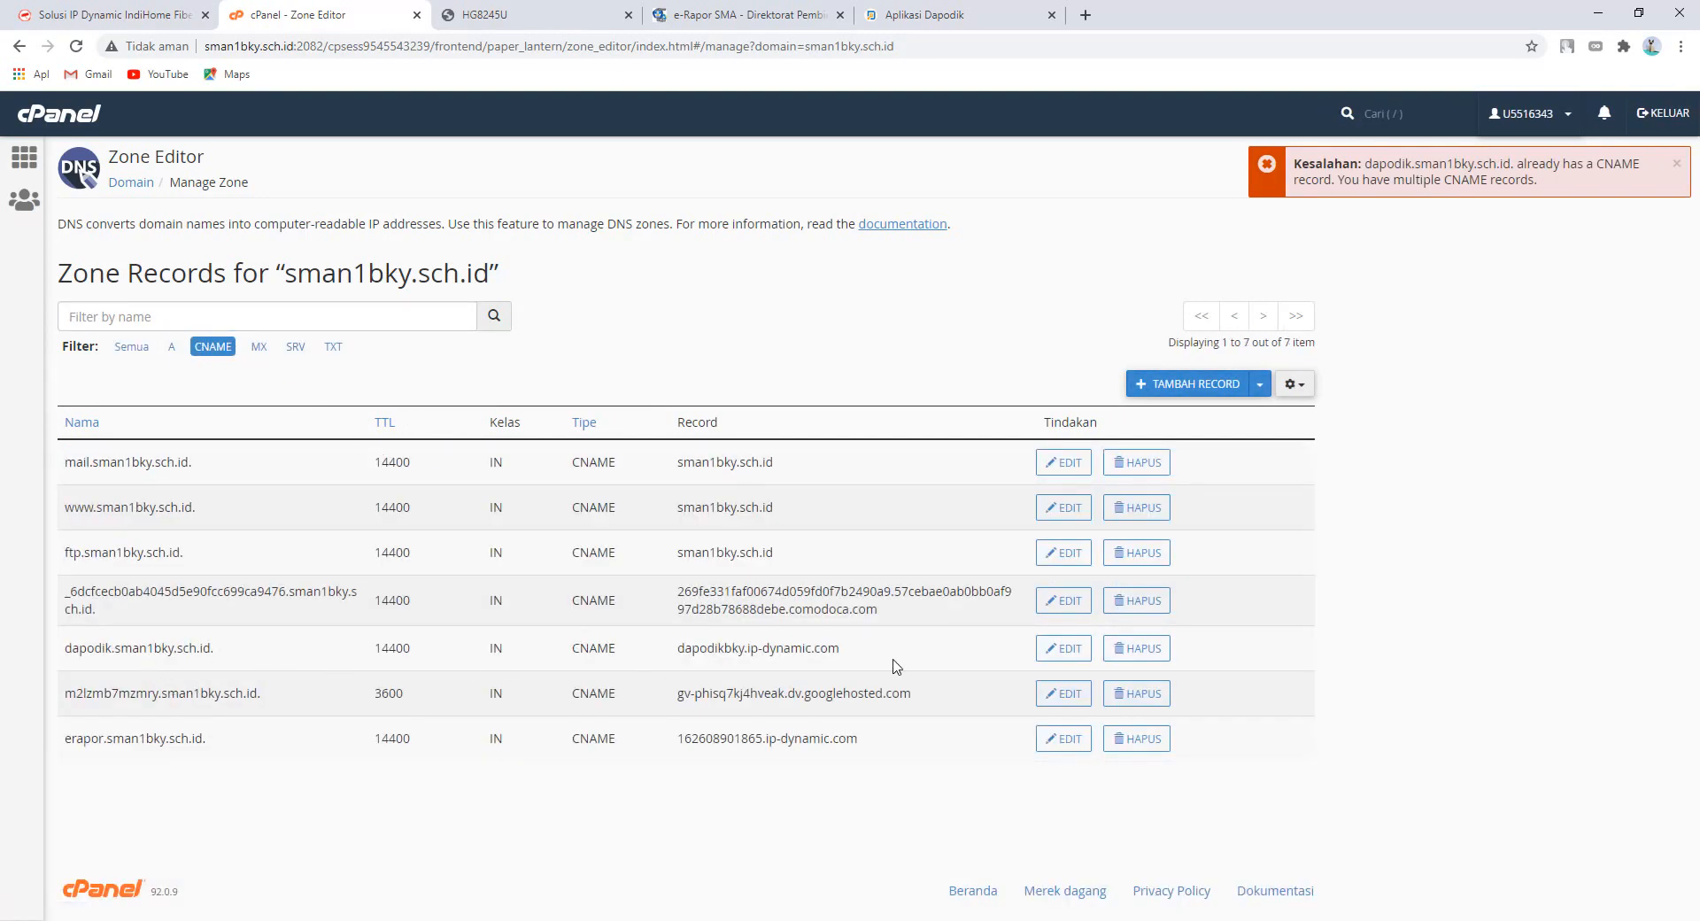
{"action": "left_click", "coordinate": [1058, 652]}
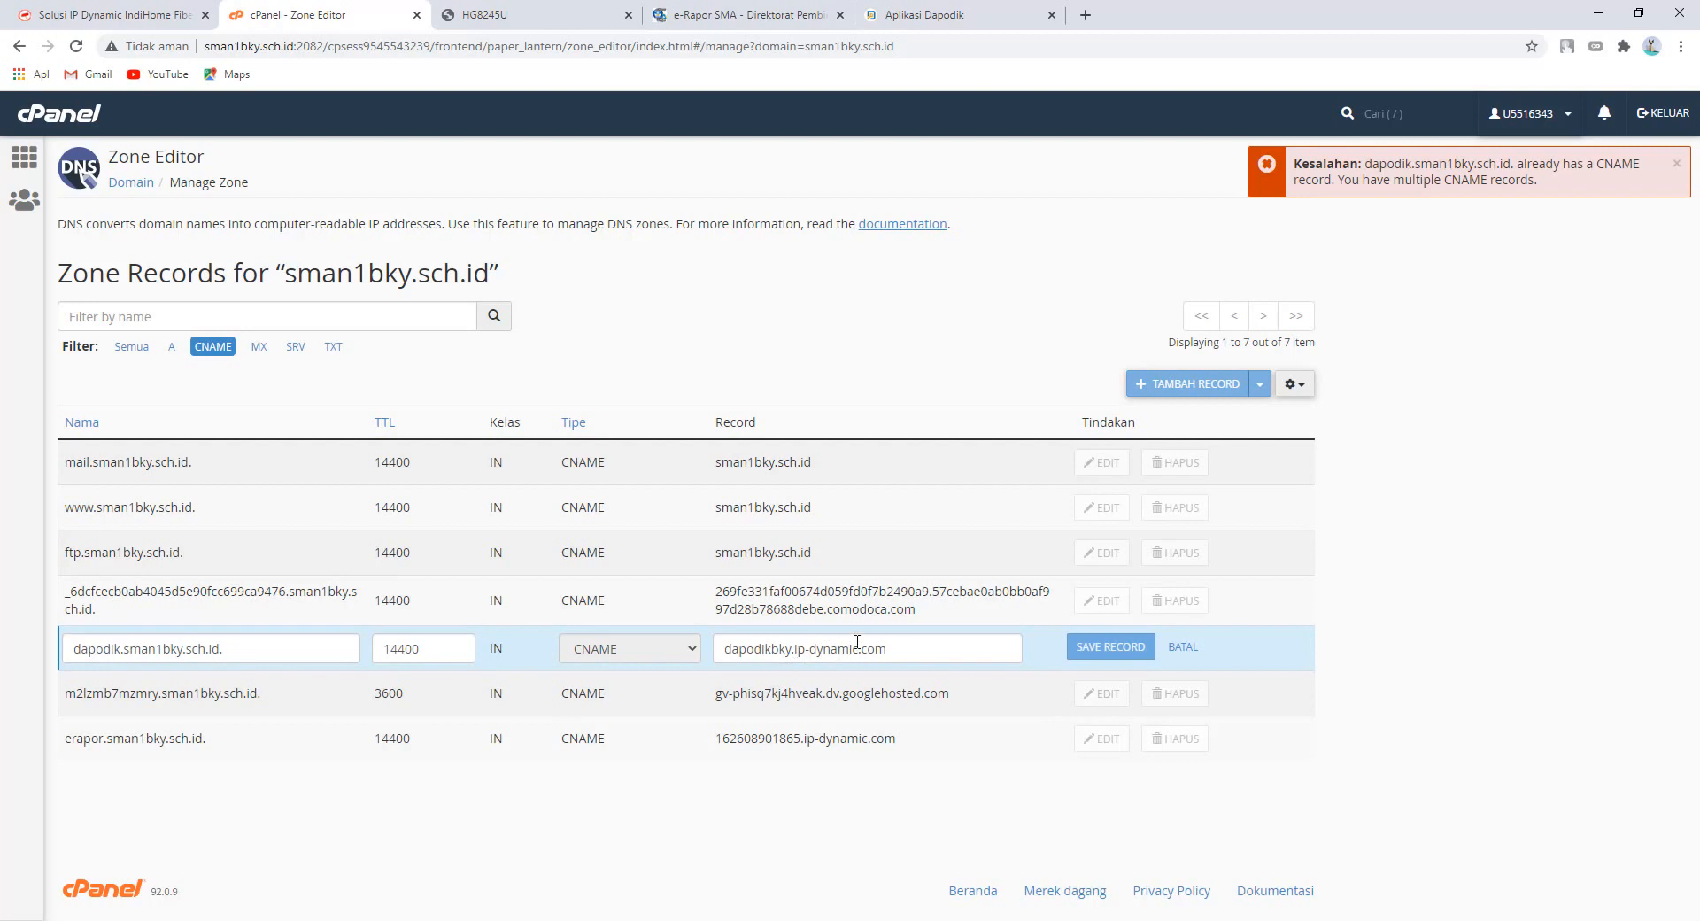
{"action": "key", "text": "ctrl+a"}
{"action": "left_click", "coordinate": [89, 14]}
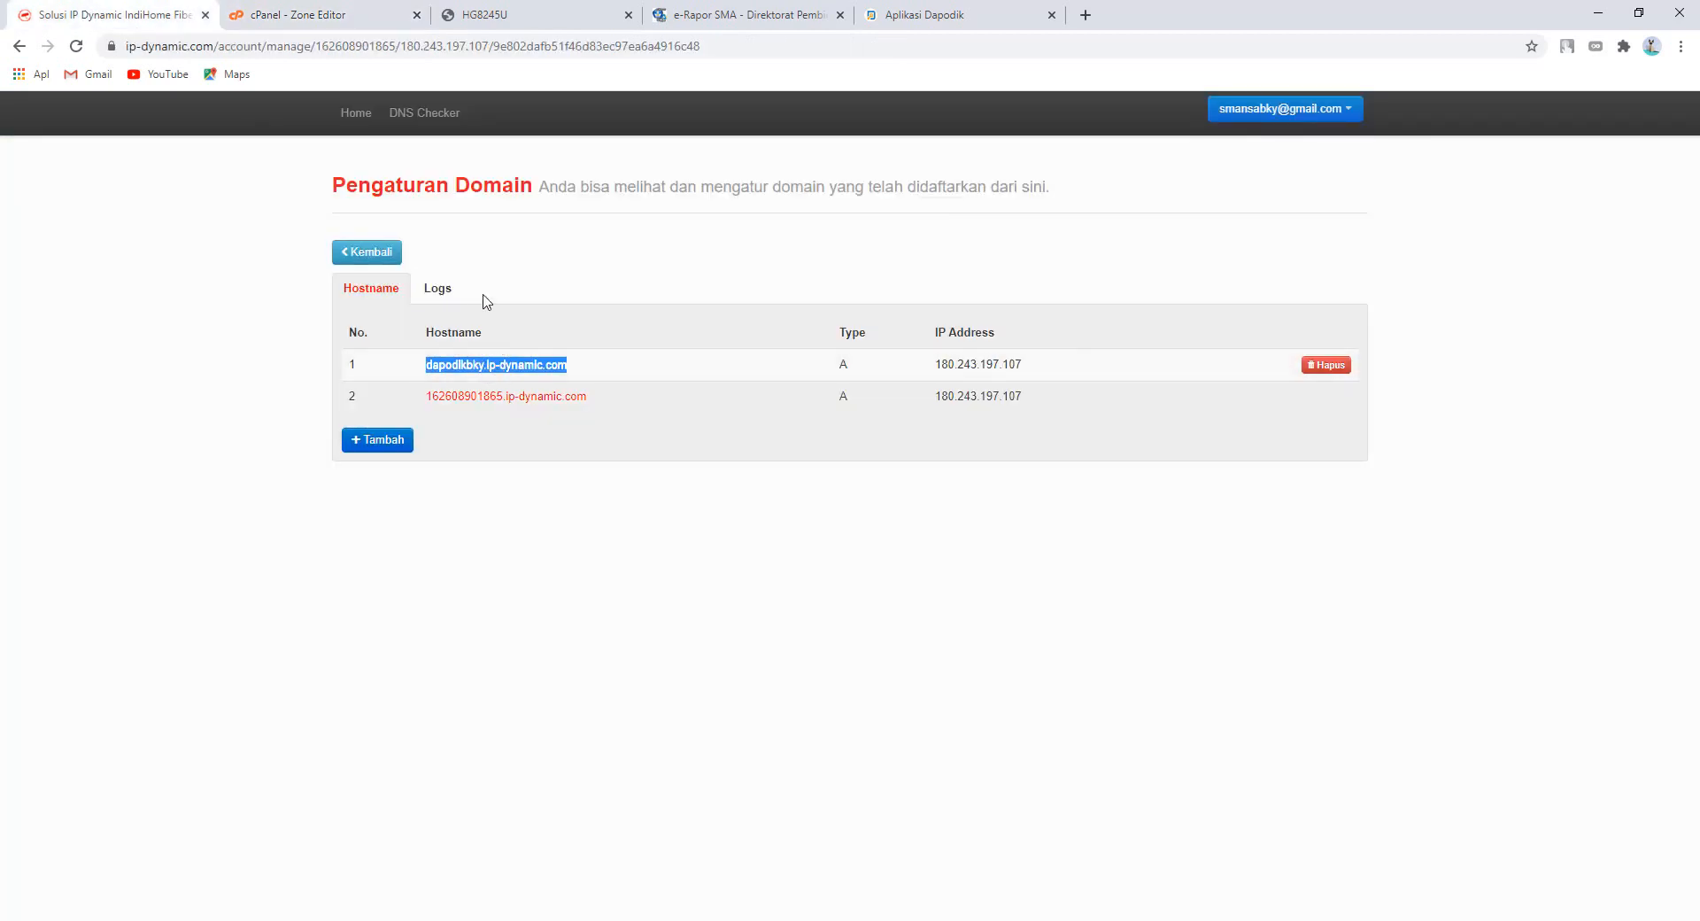
{"action": "left_click", "coordinate": [363, 16]}
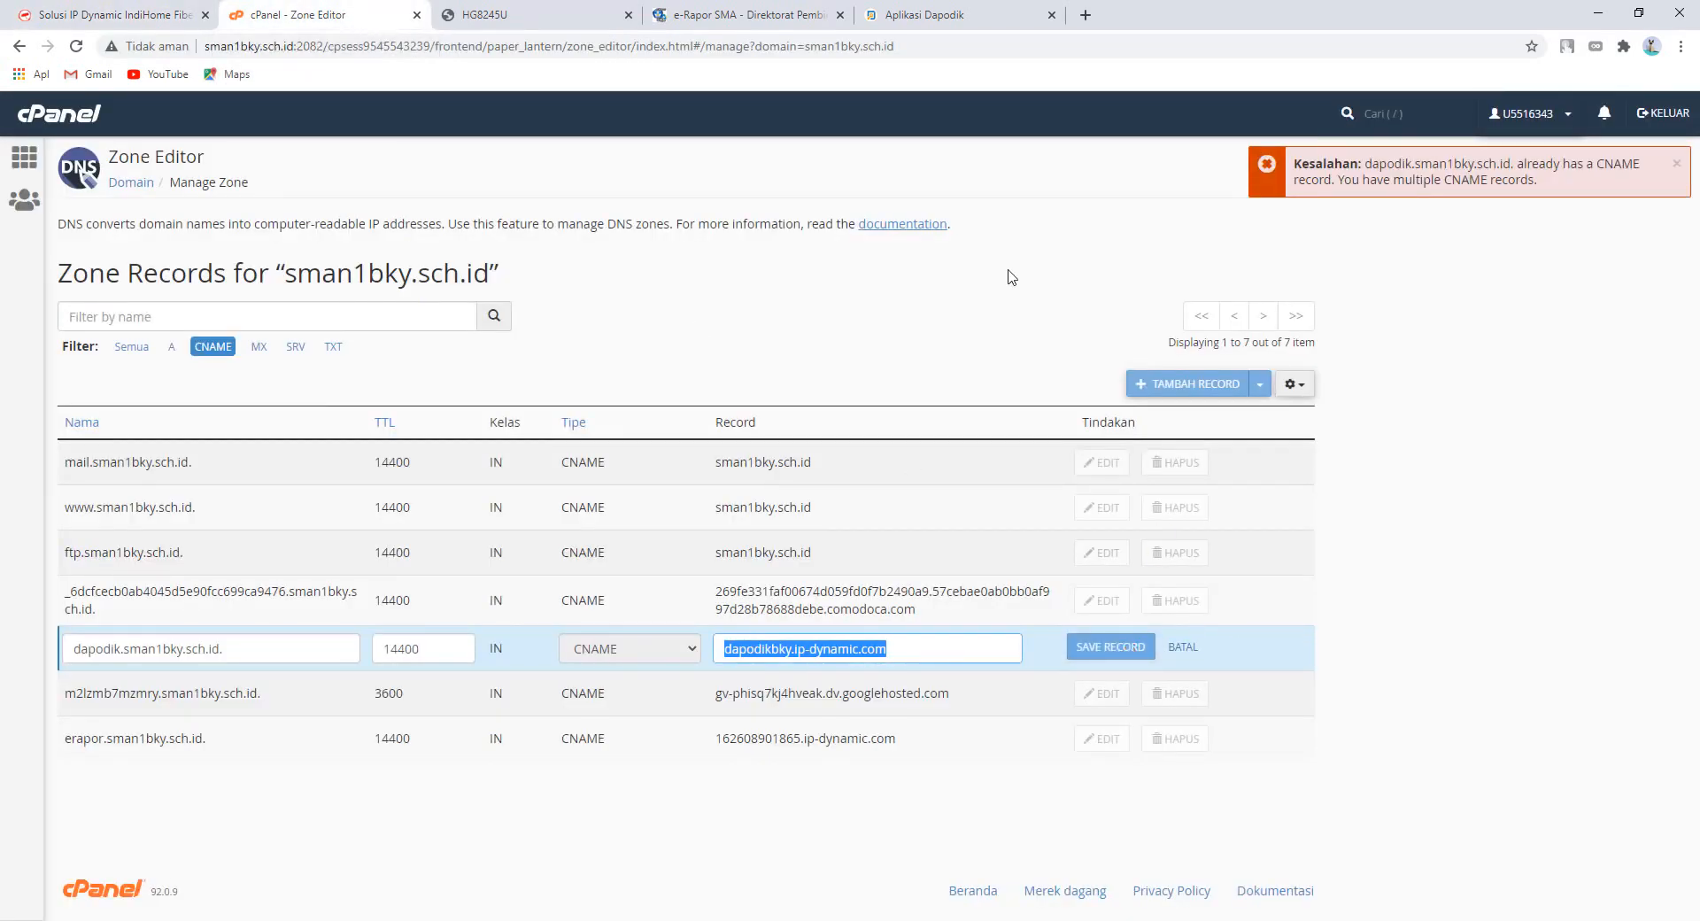
{"action": "left_click", "coordinate": [1188, 656]}
{"action": "left_click", "coordinate": [1184, 647]}
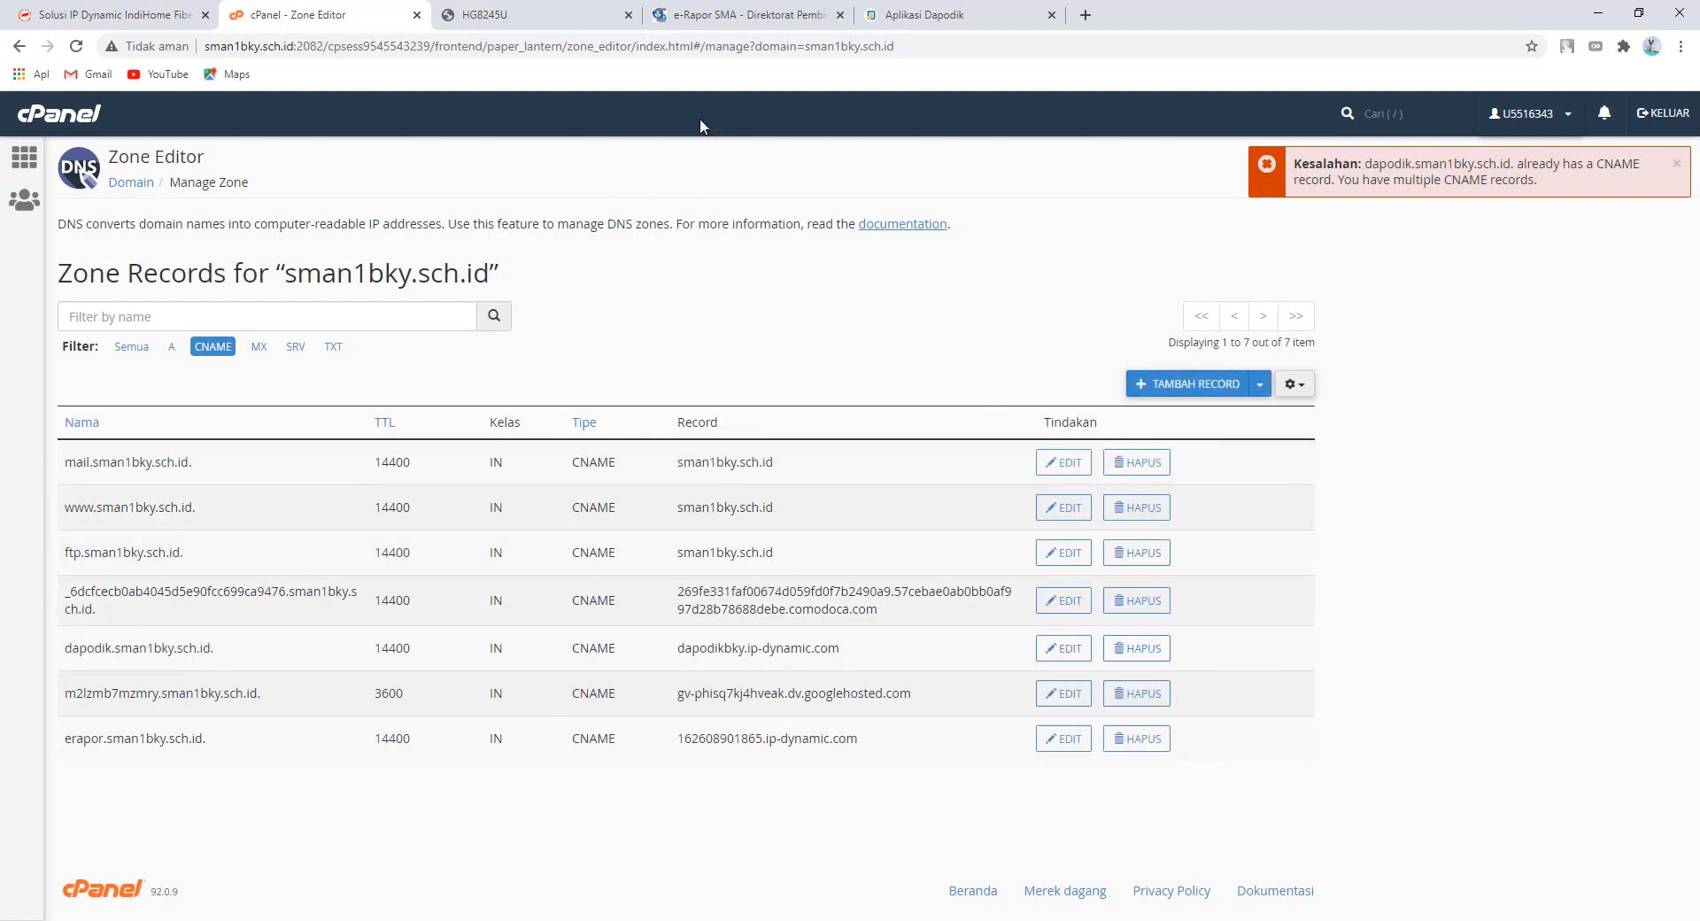
{"action": "left_click", "coordinate": [553, 15]}
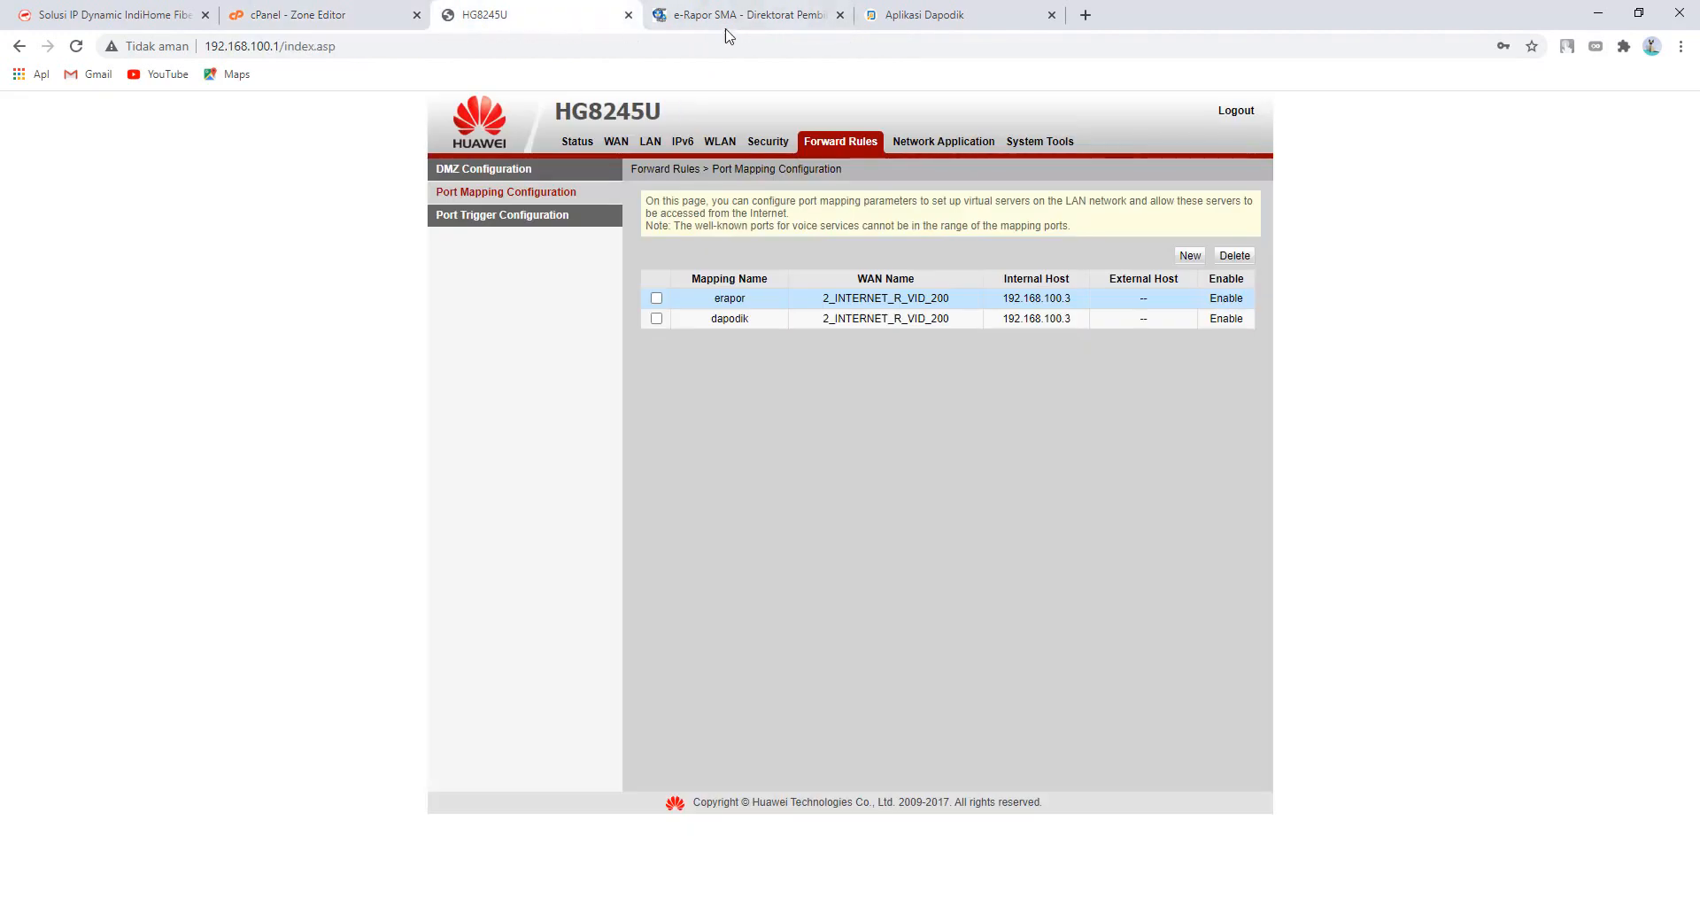
- Log in to Dapodik at dapodik.sman1bky.sch.id with the school account e-mail and password
{"action": "left_click", "coordinate": [944, 20]}
{"action": "left_click", "coordinate": [835, 379]}
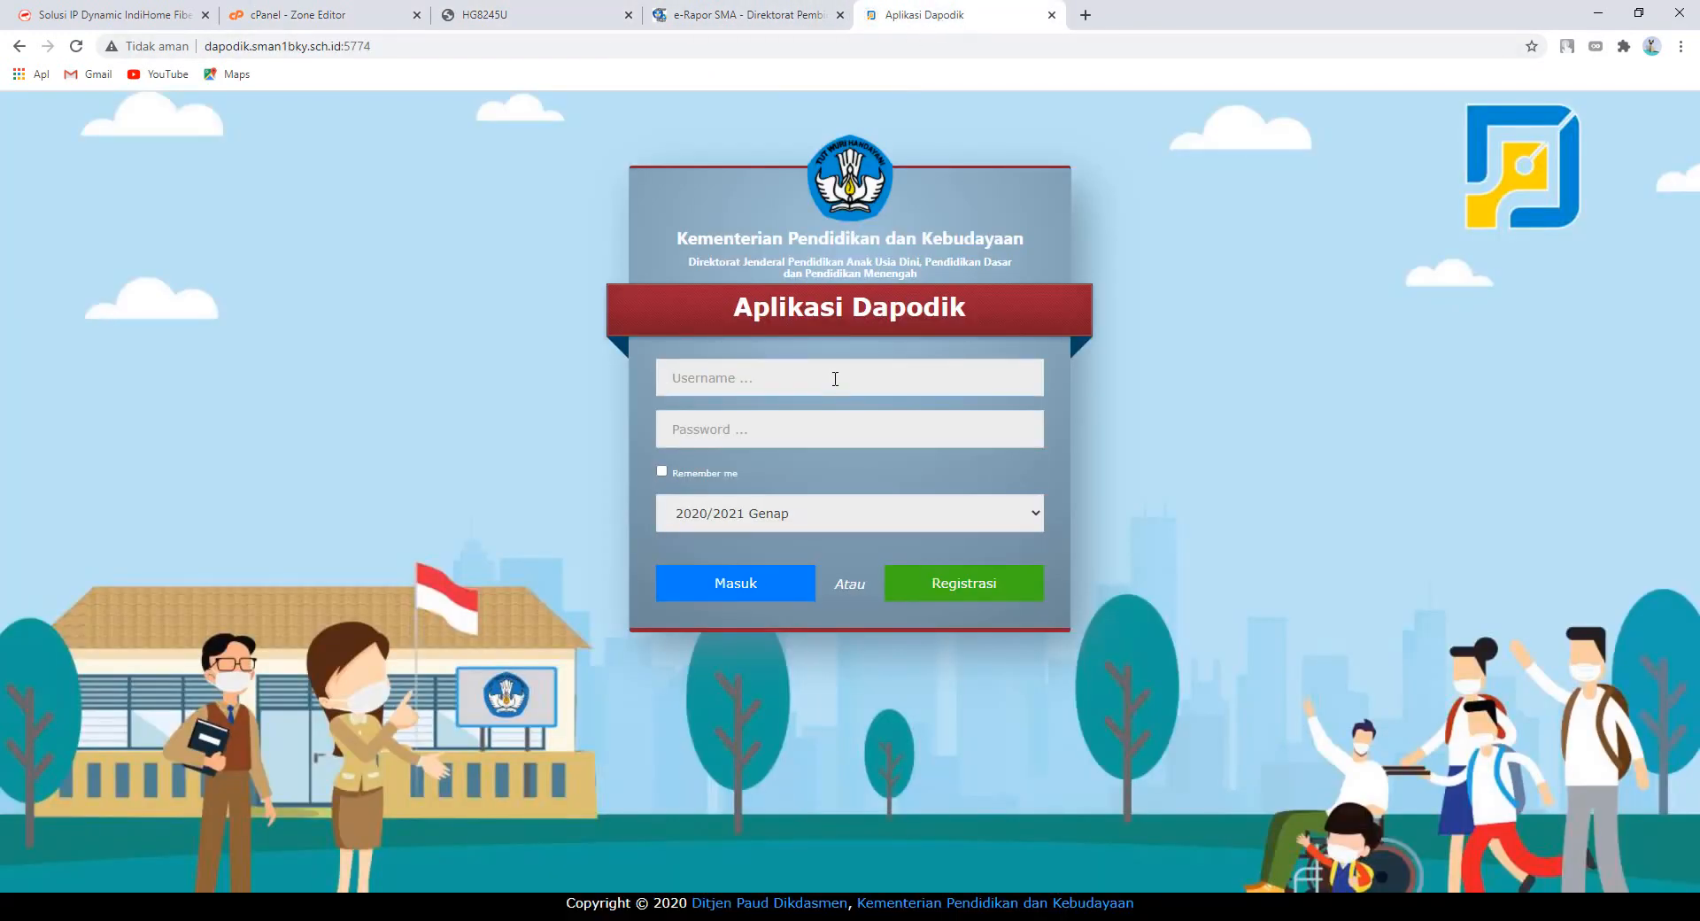
{"action": "type", "text": "s"}
{"action": "key", "text": "BackSpace"}
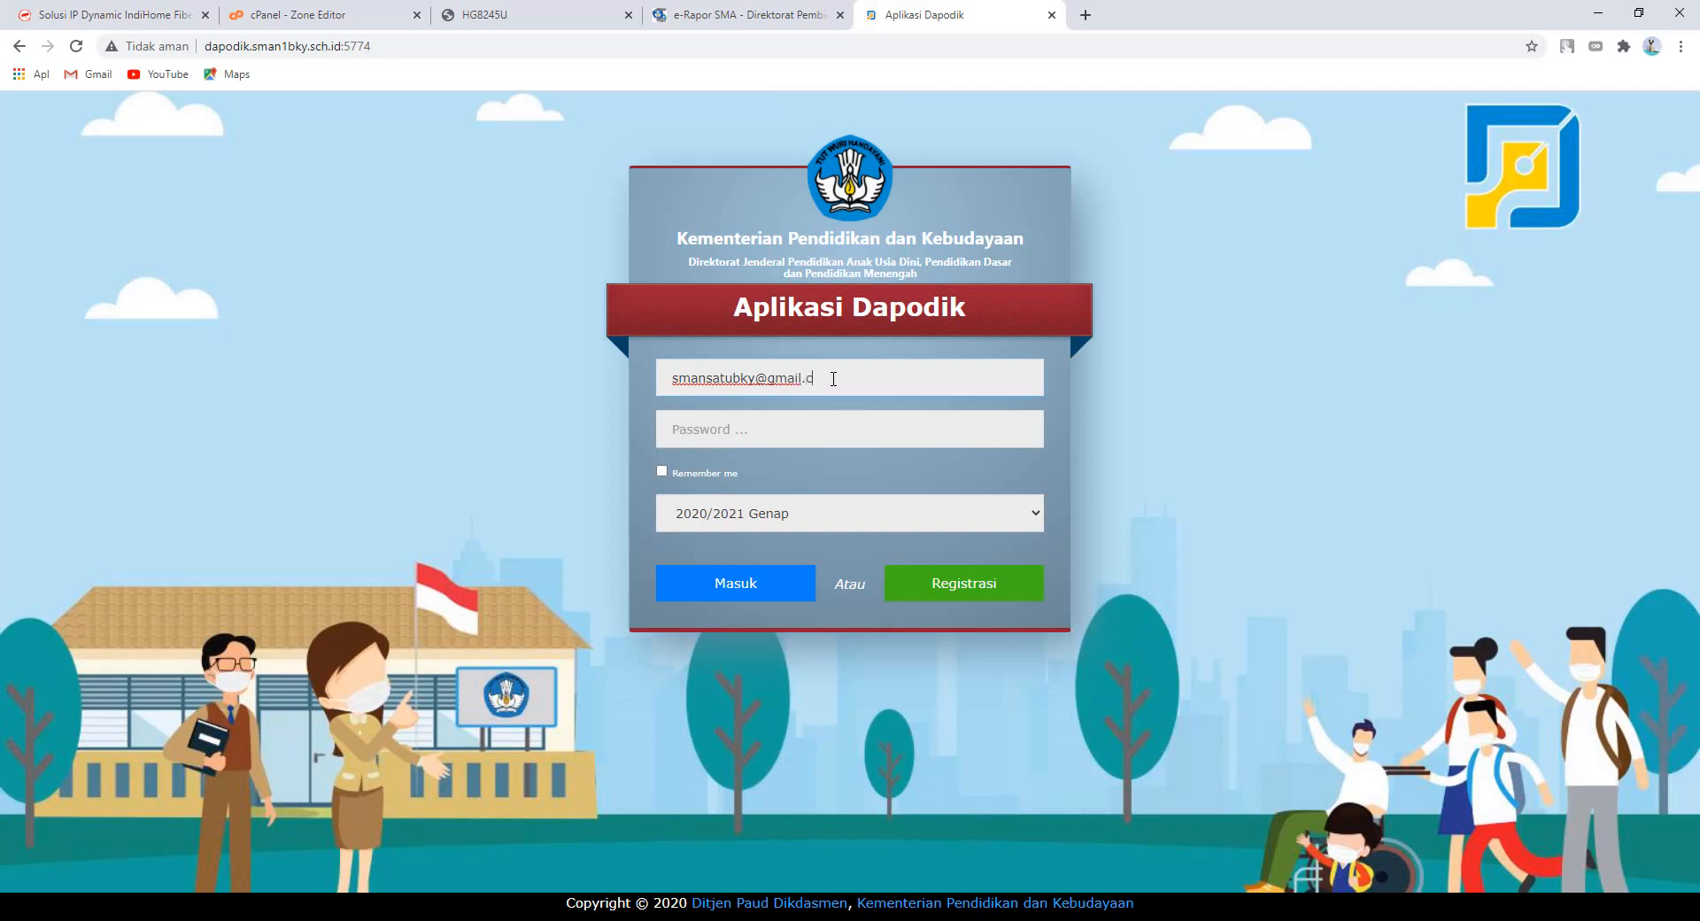
{"action": "key", "text": "Tab"}
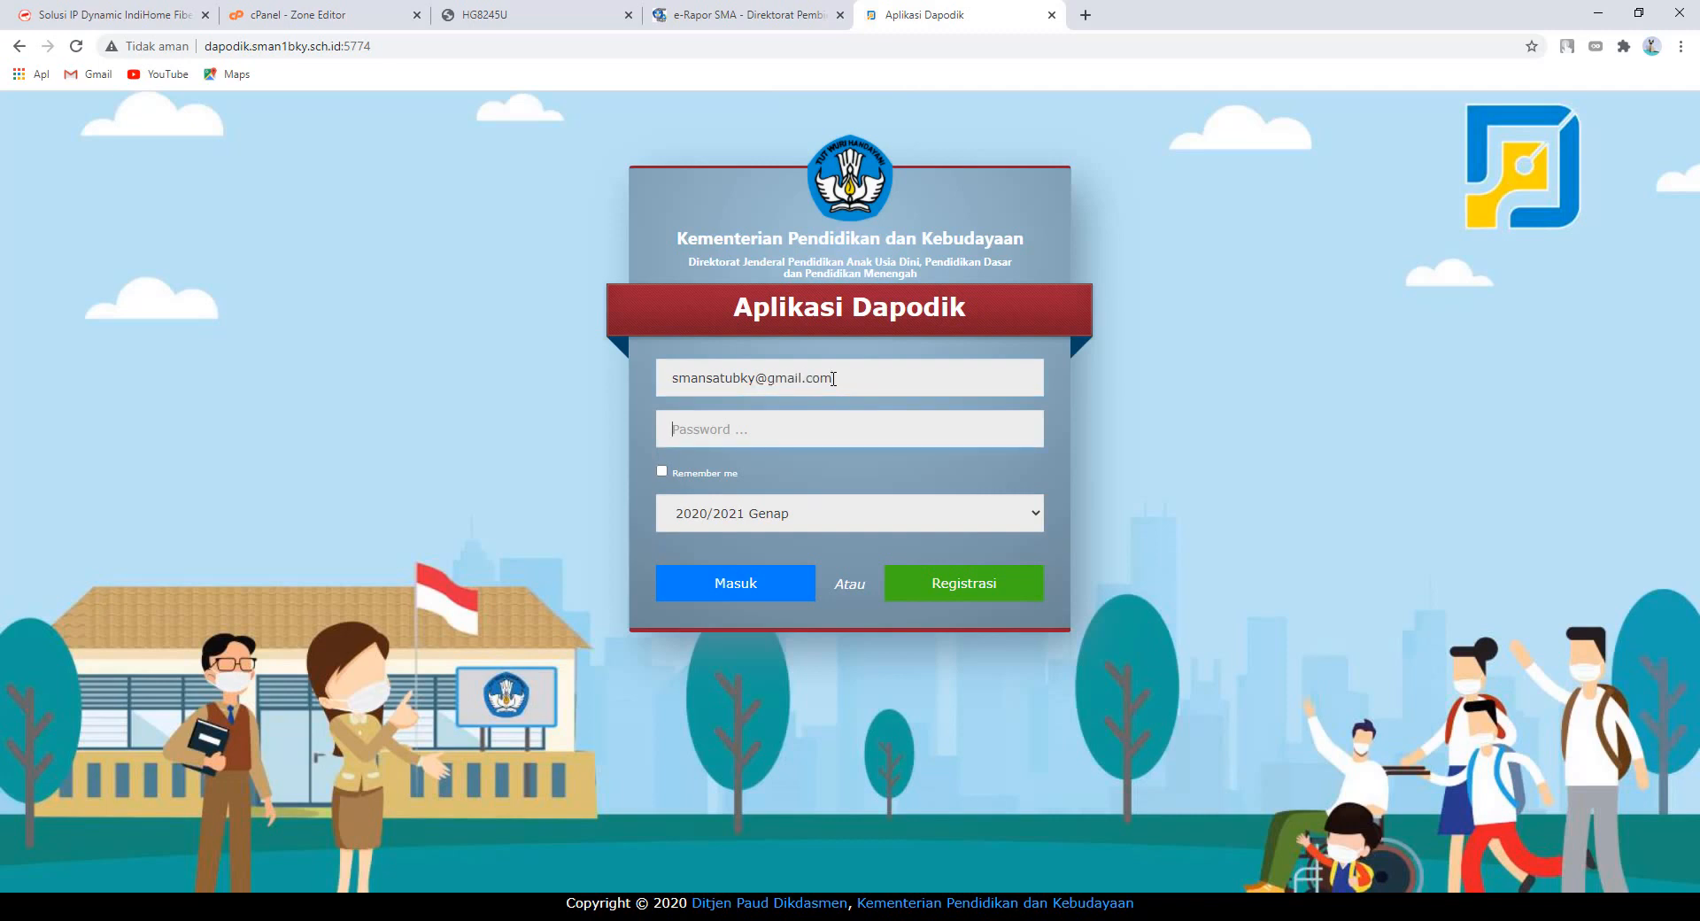
{"action": "type", "text": "s"}
{"action": "key", "text": "Return"}
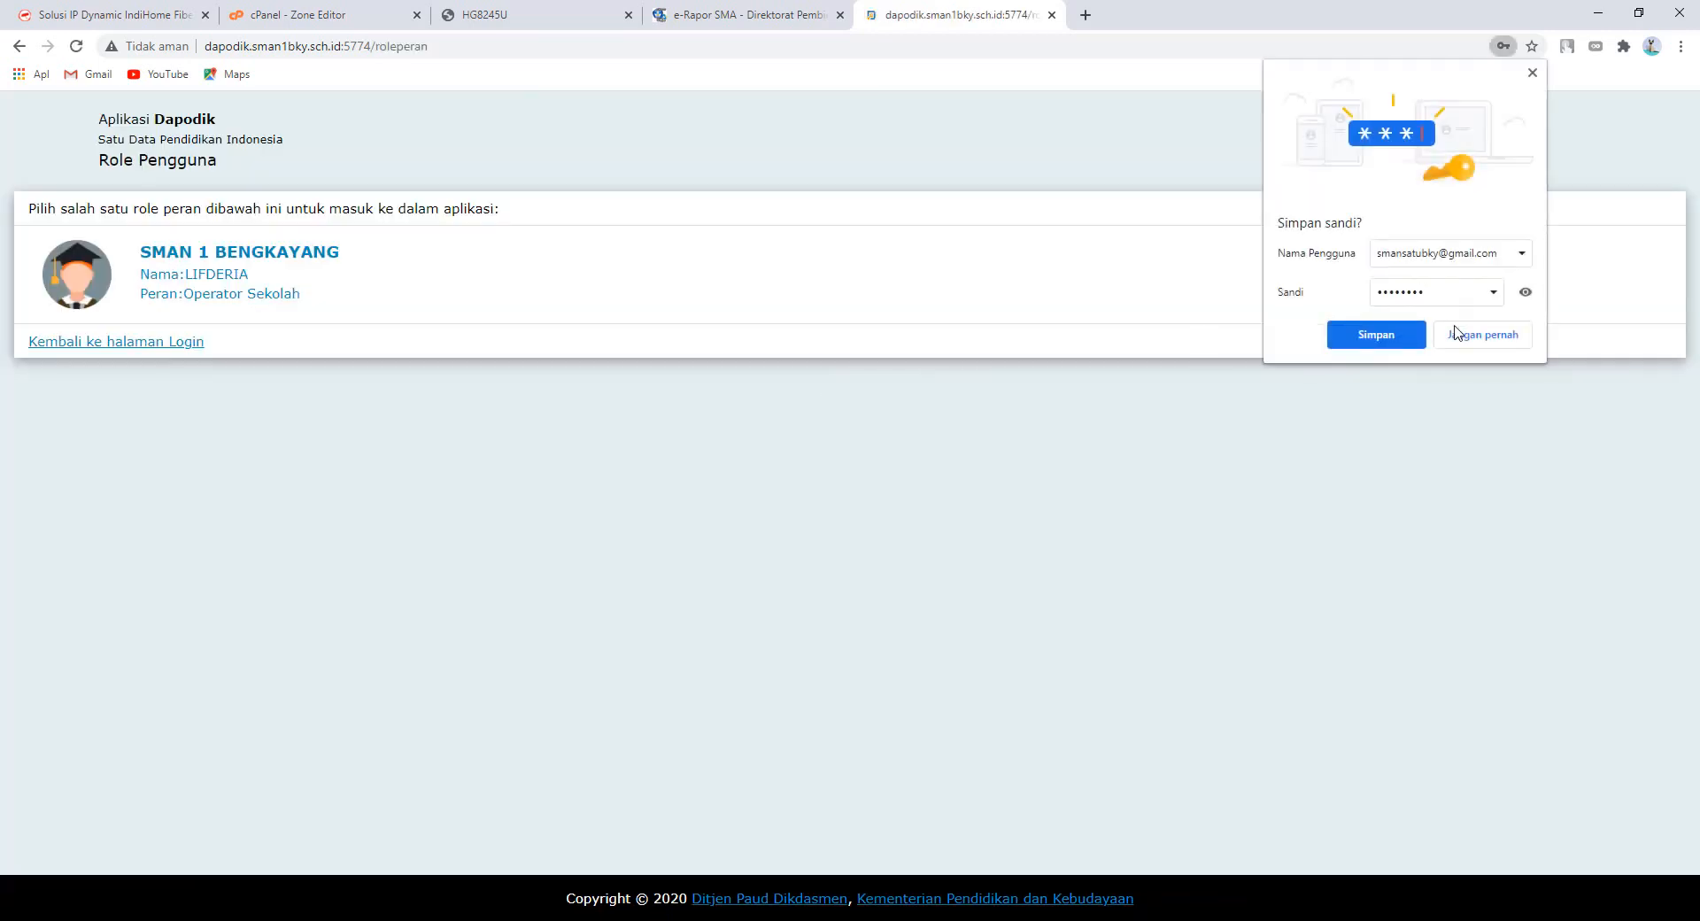
{"action": "left_click", "coordinate": [1455, 334]}
- Choose the SMAN 1 BENGKAYANG Operator Sekolah role to open the school dashboard
{"action": "left_click", "coordinate": [281, 267]}
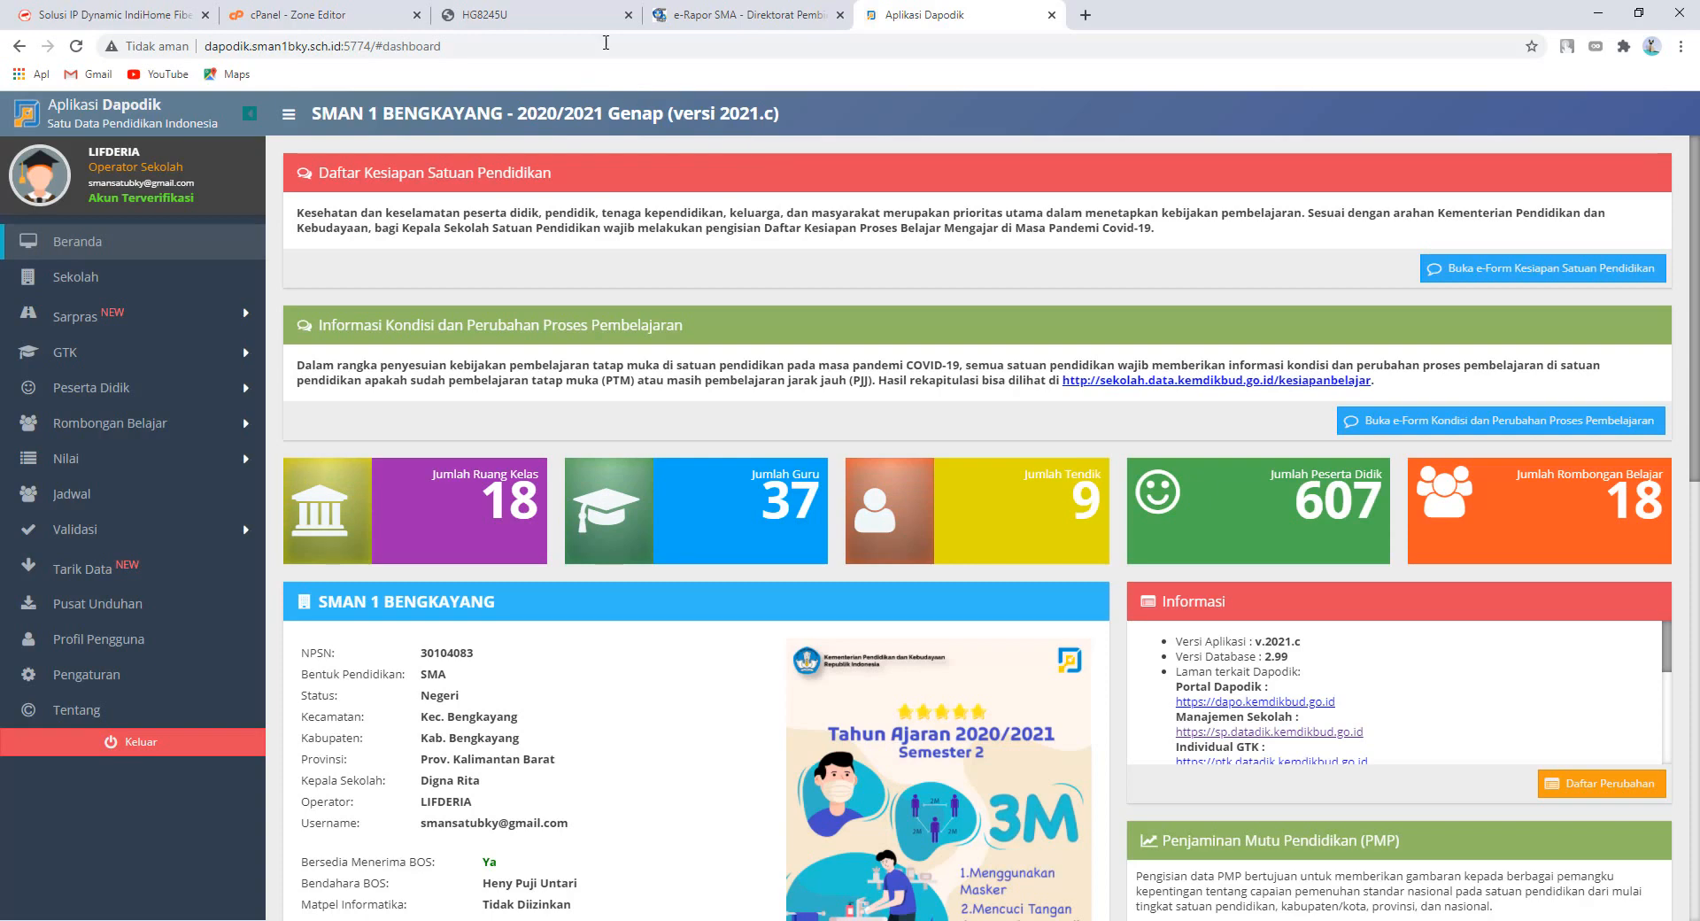
- Check the e-Rapor SMA login page at erapor.sman1bky.sch.id, then return to cPanel's CNAME records
{"action": "left_click", "coordinate": [758, 21]}
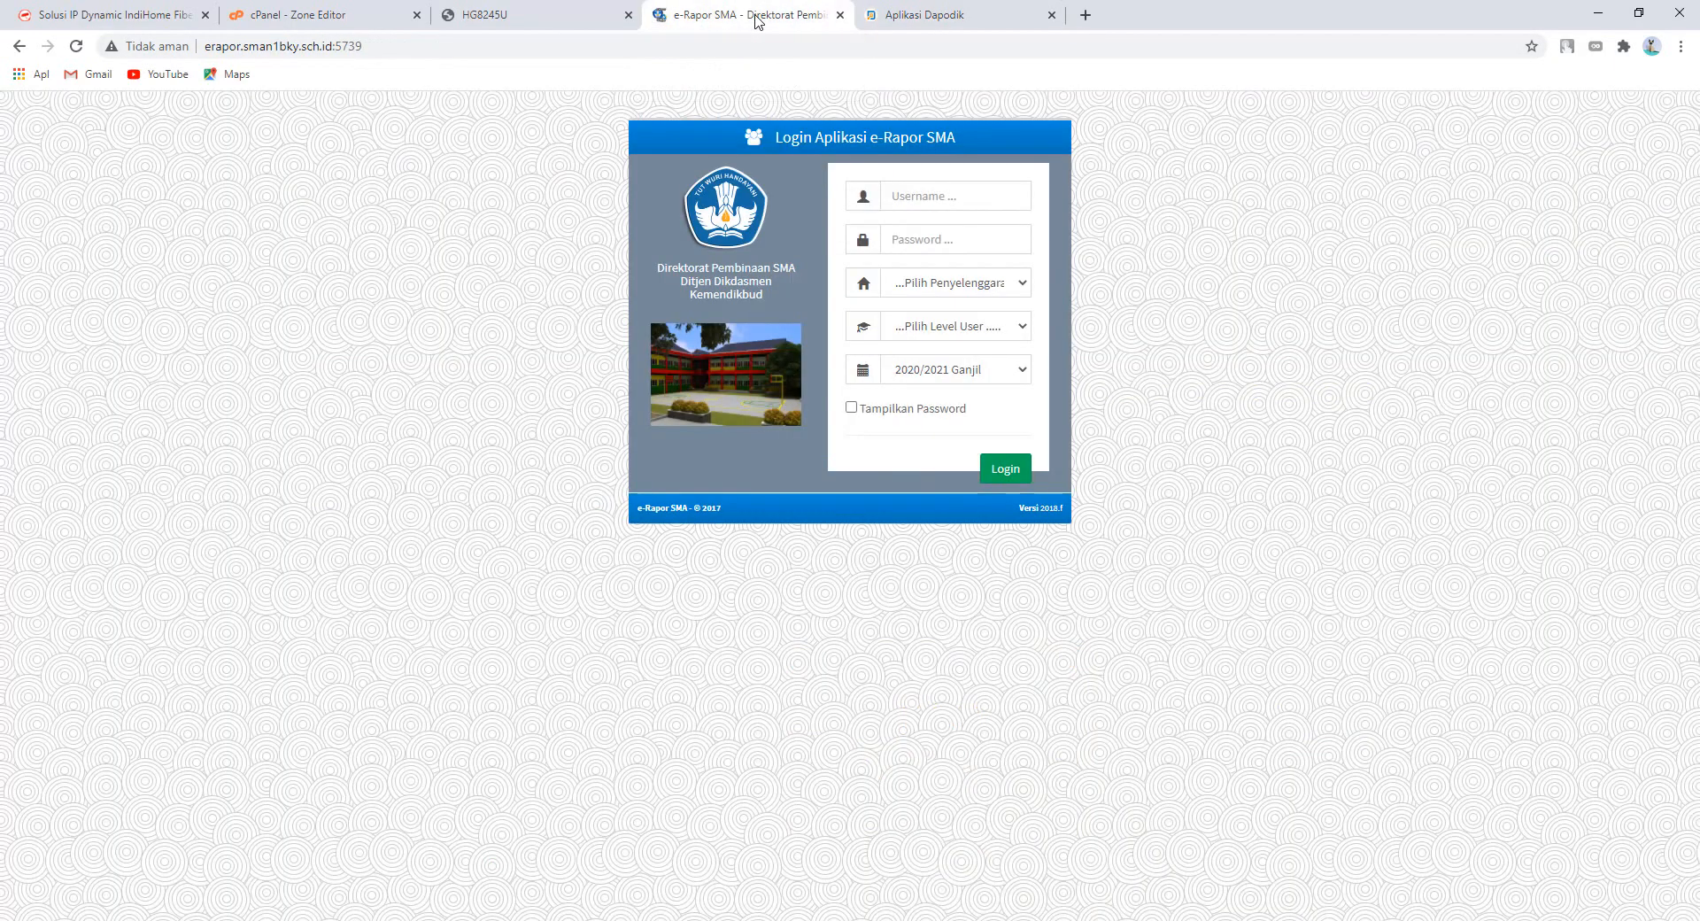
{"action": "left_click", "coordinate": [574, 17]}
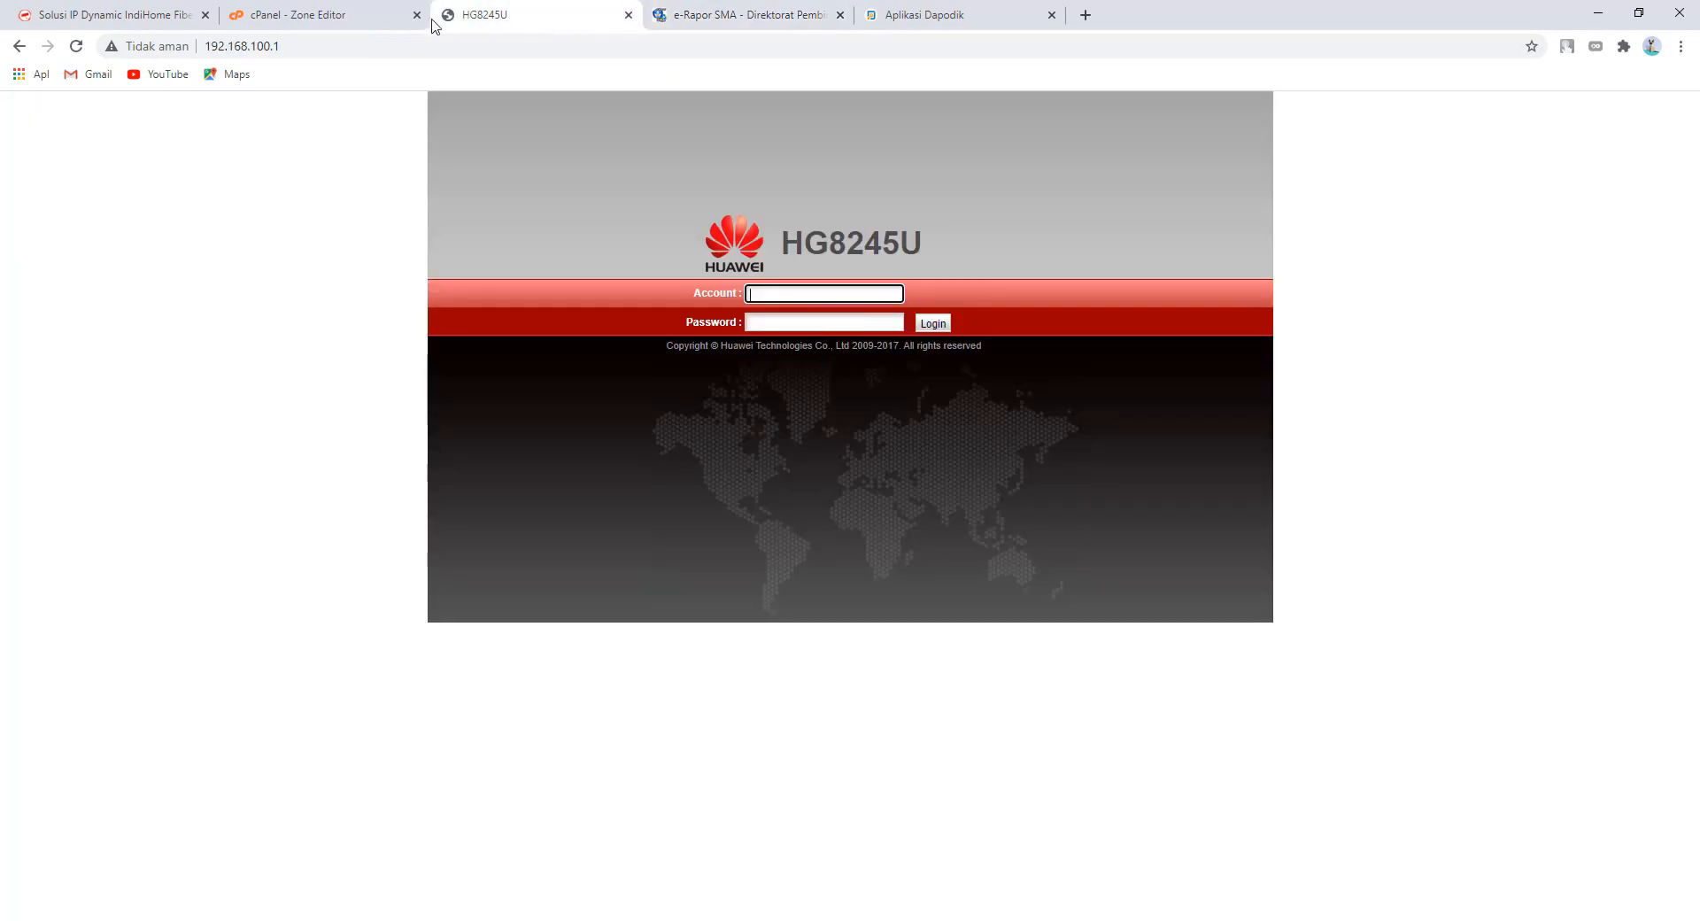
{"action": "left_click", "coordinate": [350, 22]}
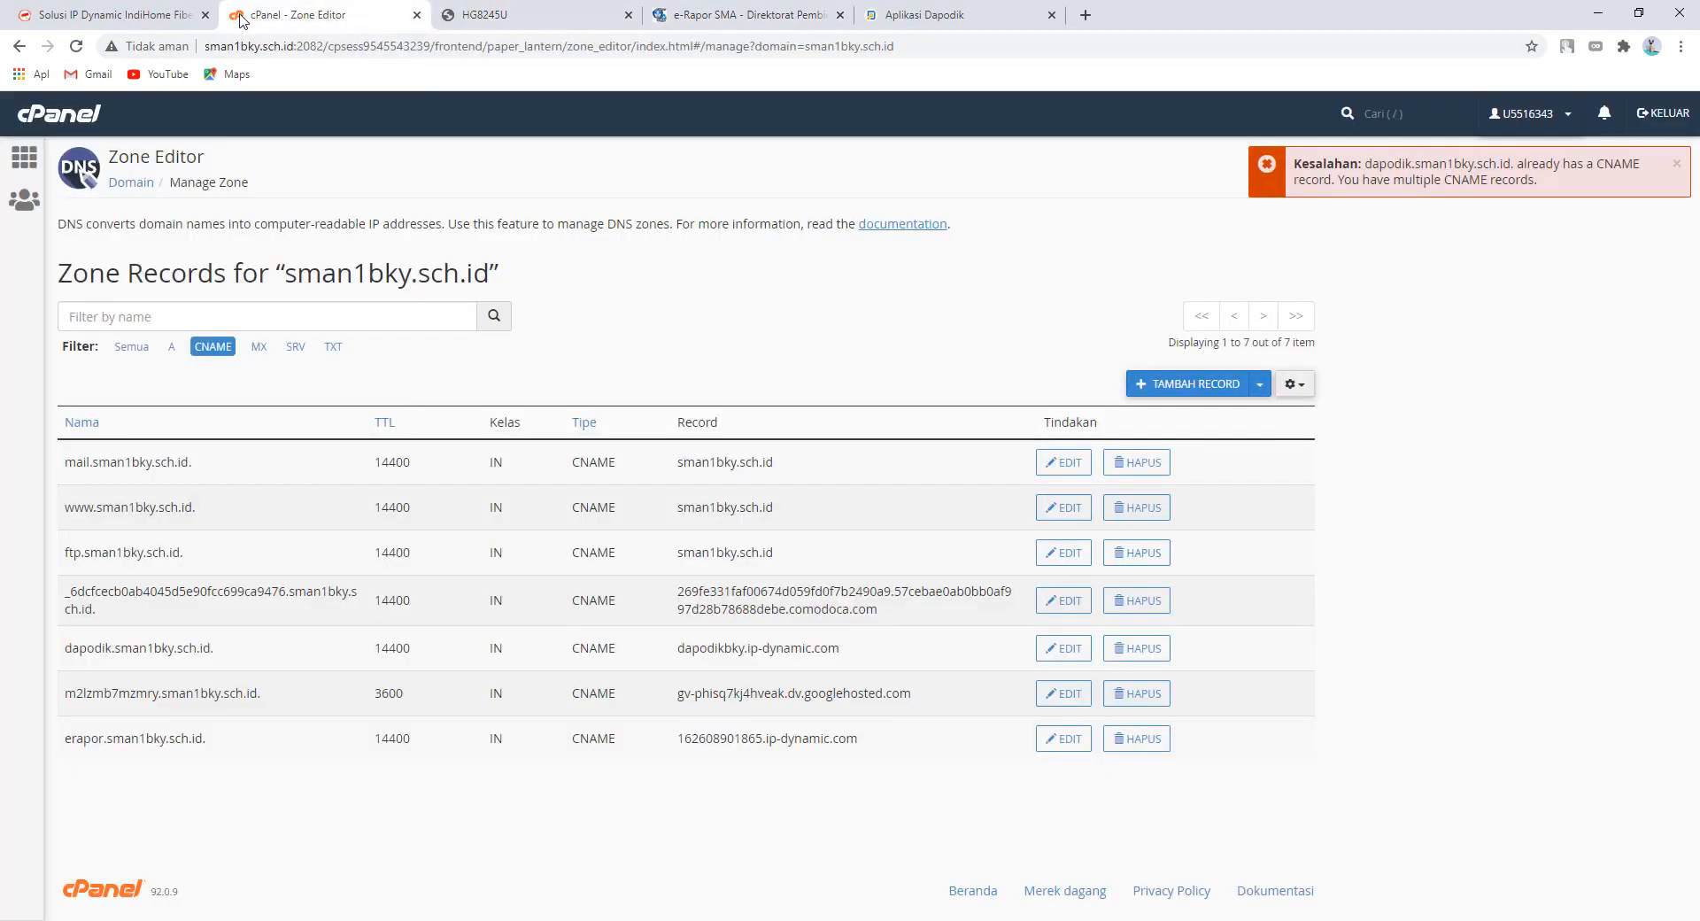